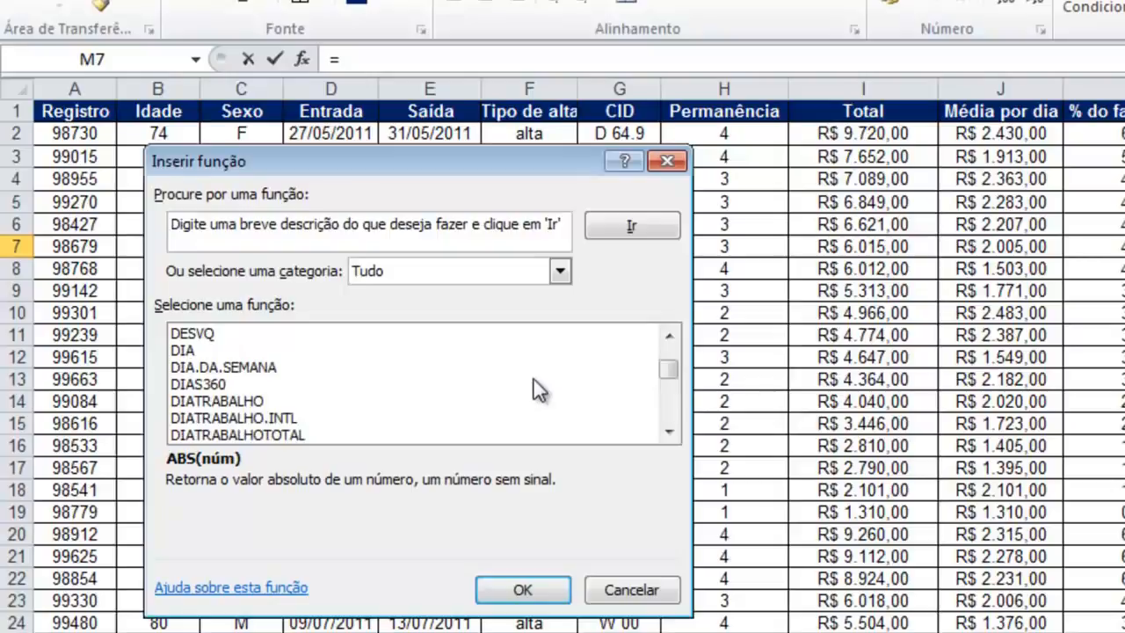
# Step: Insert the MÉDIA function in cell M7 to average the Total values in I2:I31
pyautogui.scroll(-8, 539, 389)
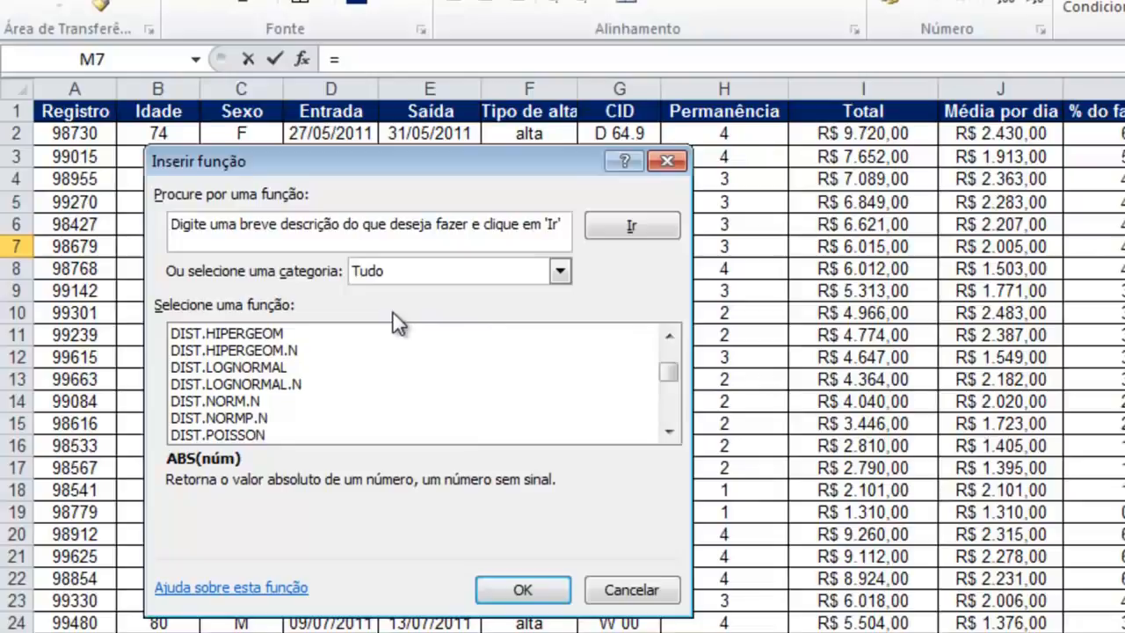
pyautogui.moveTo(673, 374); pyautogui.dragTo(673, 381)
pyautogui.click(254, 403)
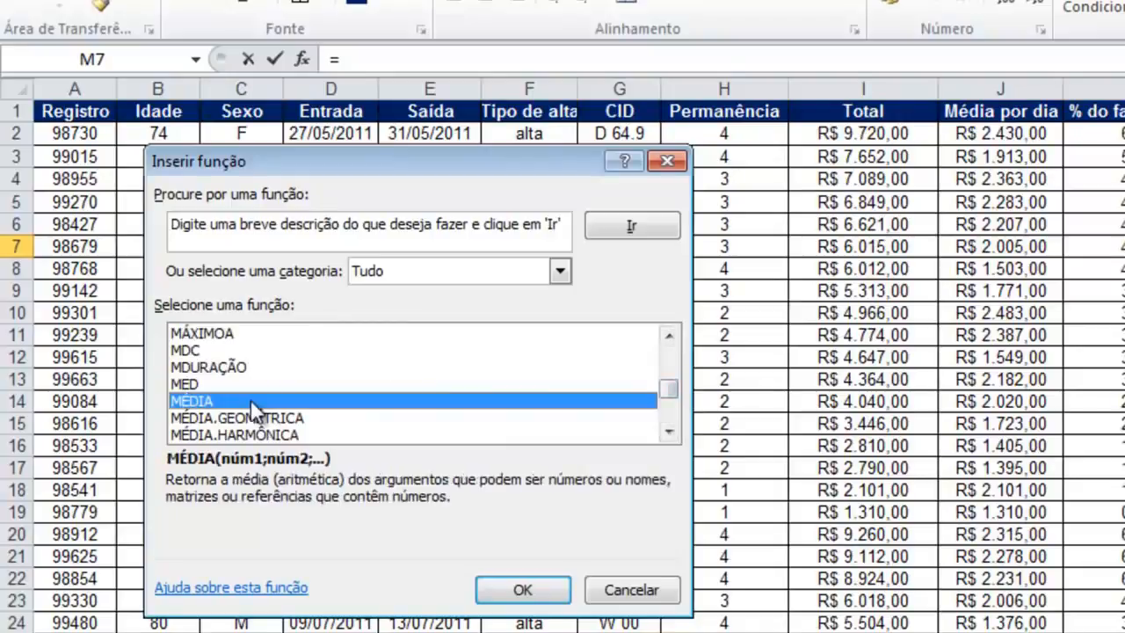
pyautogui.click(555, 591)
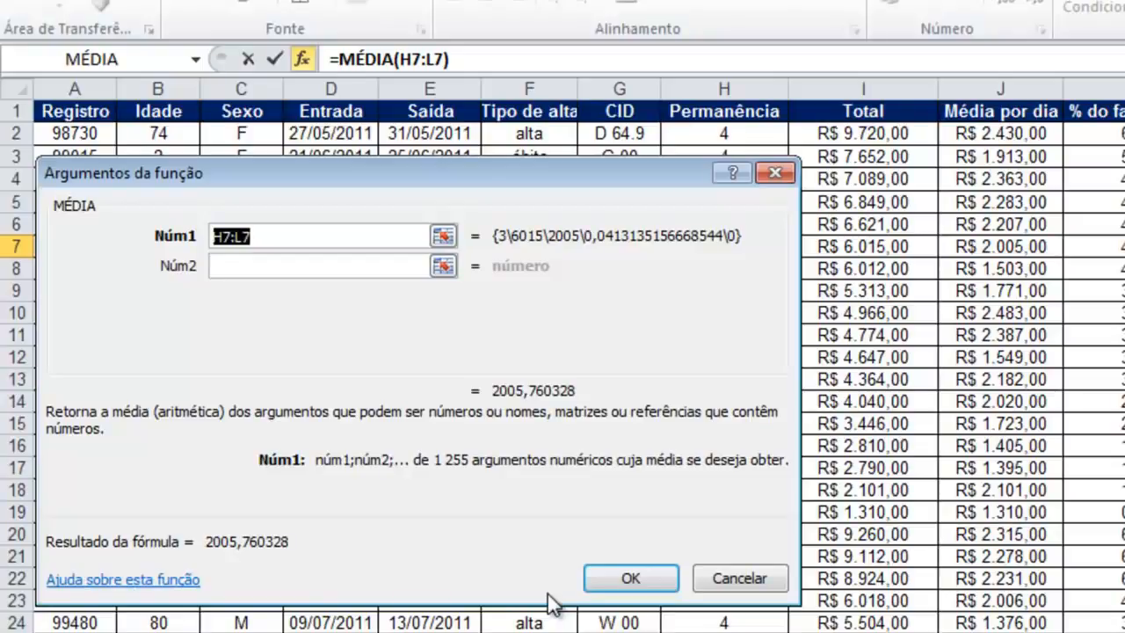
pyautogui.click(917, 131)
pyautogui.moveTo(917, 131); pyautogui.dragTo(879, 628)
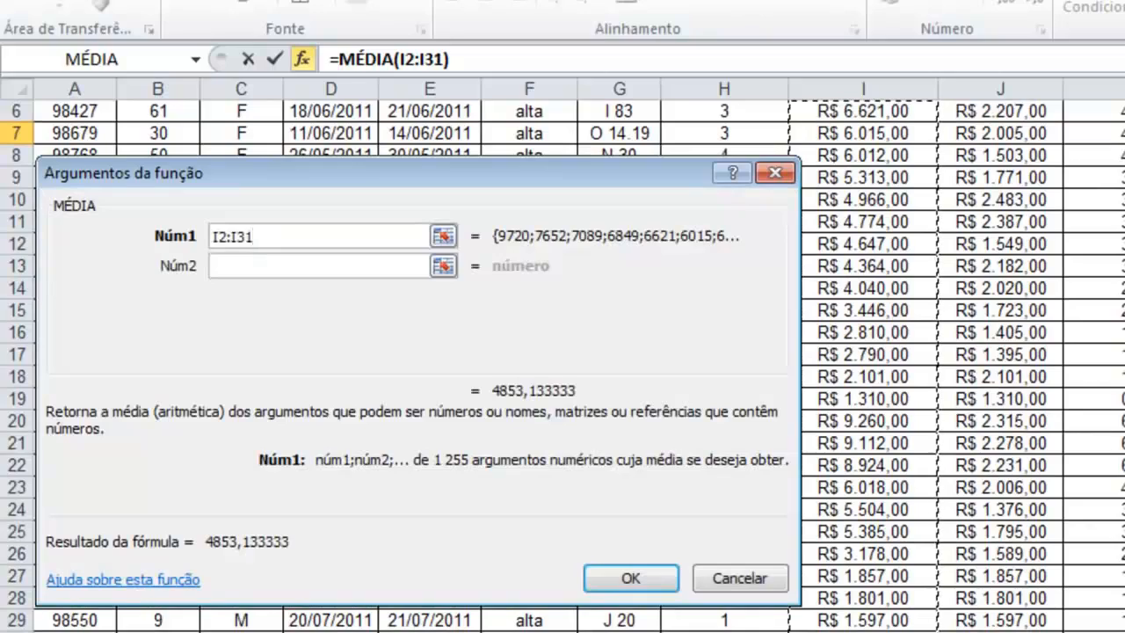
pyautogui.click(626, 577)
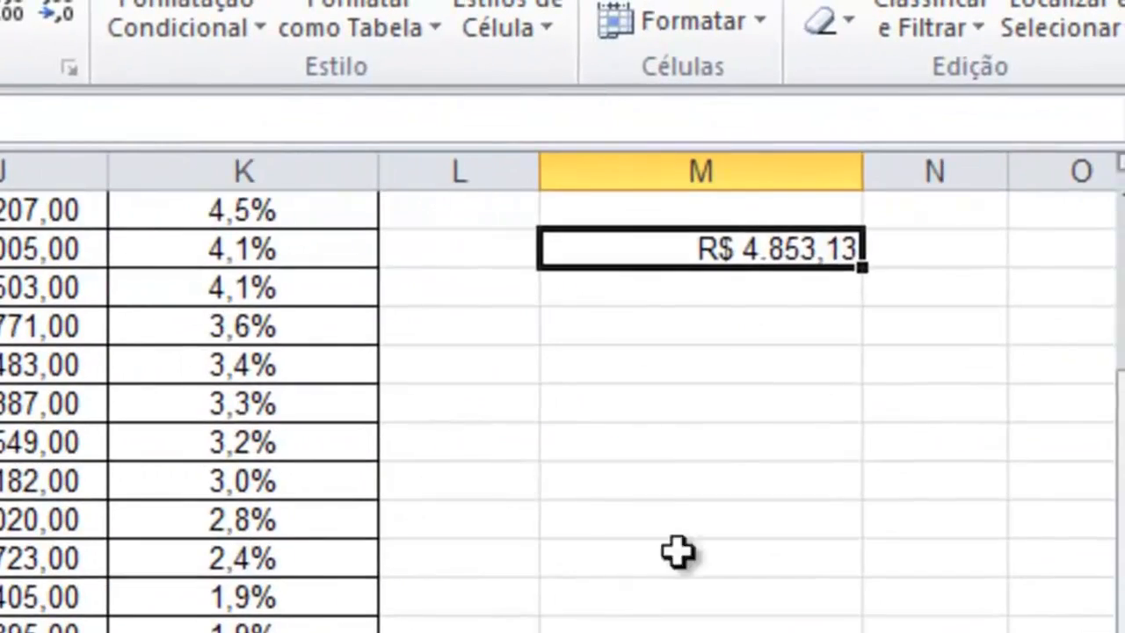
# Step: Enter the label "Média por paciente" in cell M6, directly above the calculated average
pyautogui.scroll(2, 986, 443)
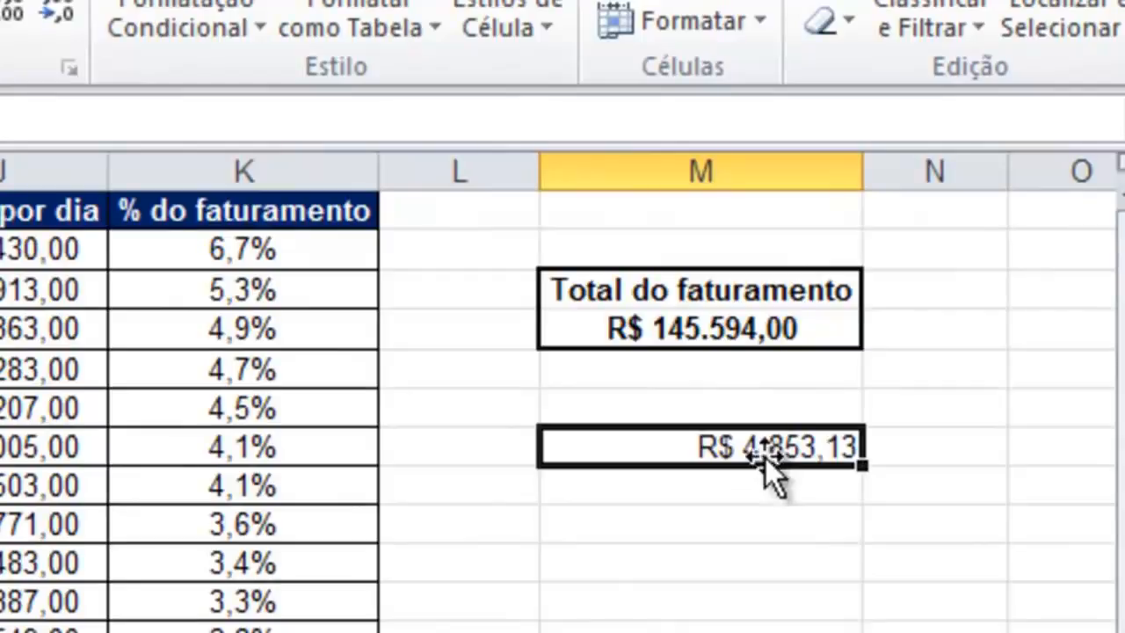
pyautogui.click(766, 397)
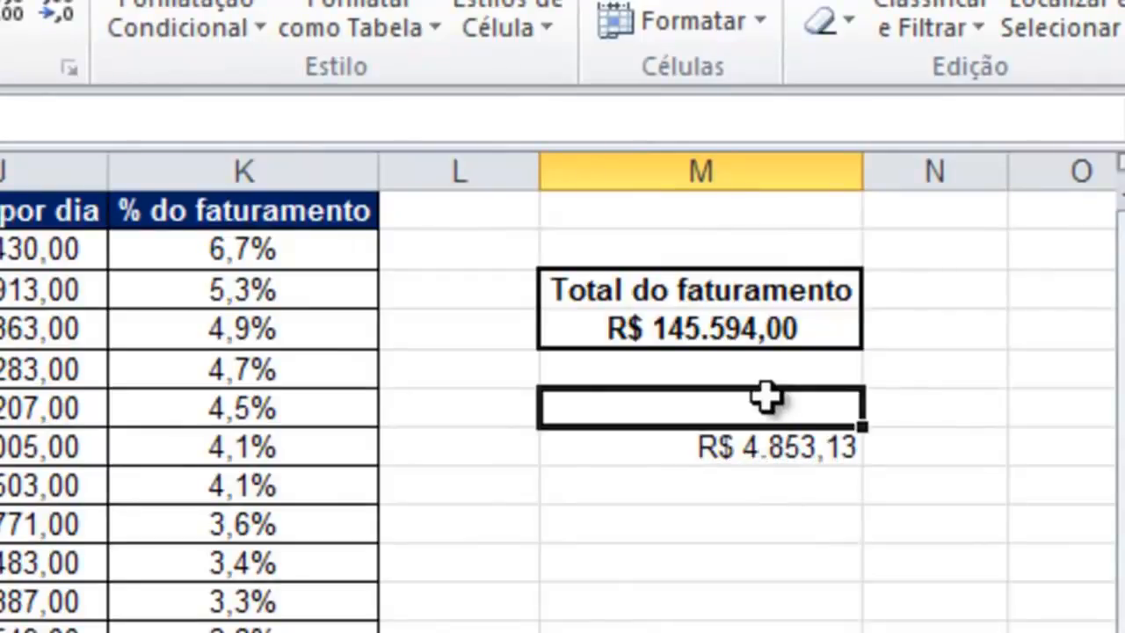
pyautogui.write('Média por ')
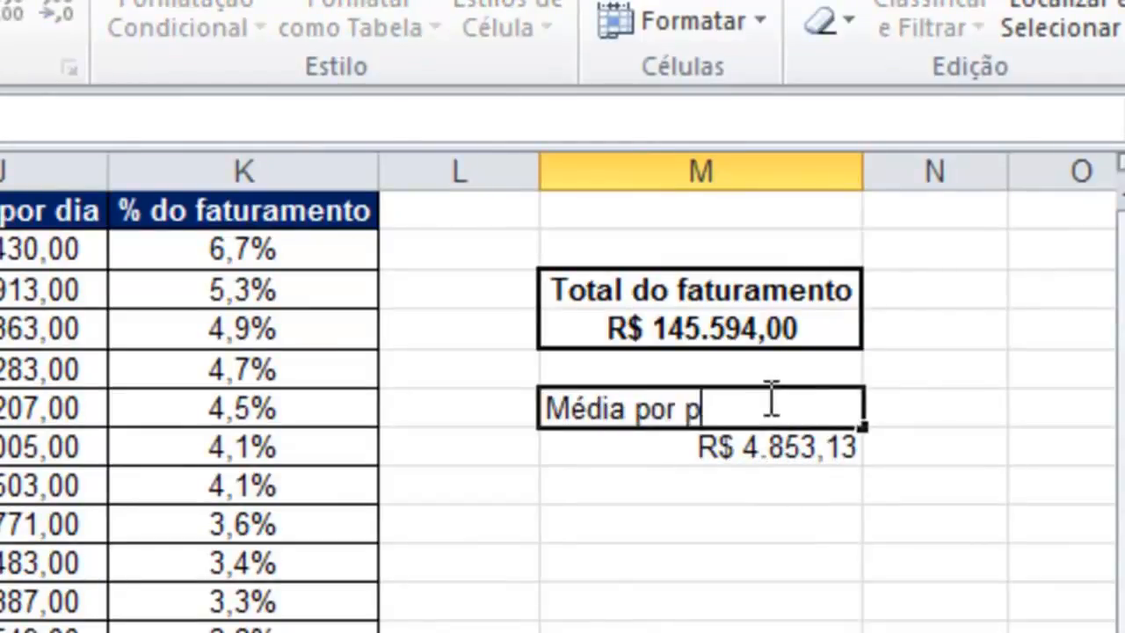
pyautogui.write('paciente')
pyautogui.press('Return')
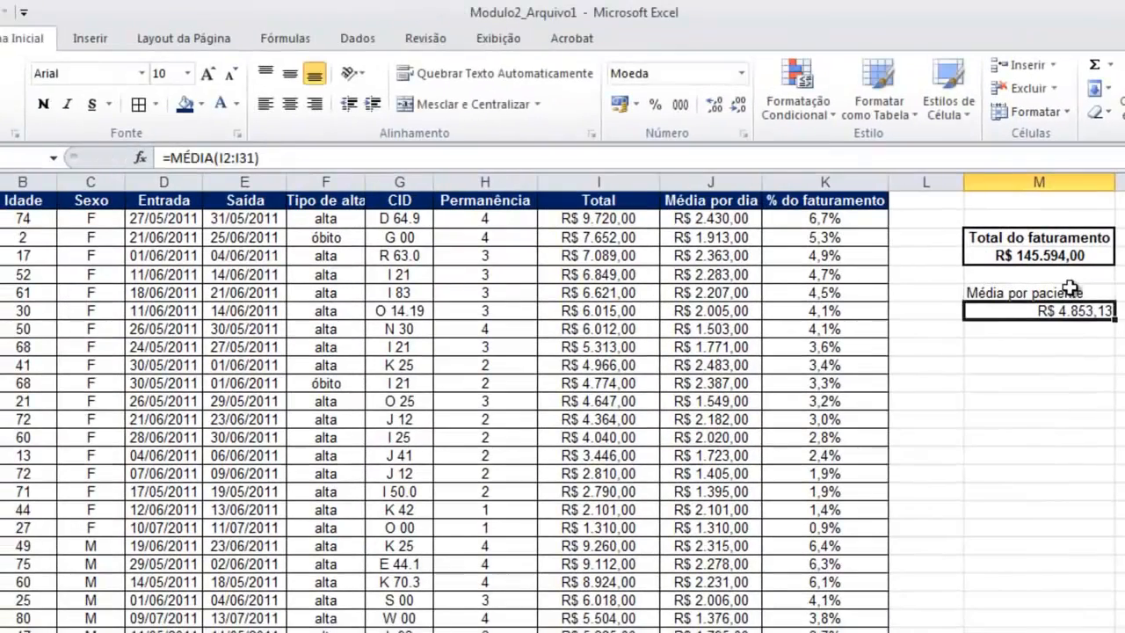
# Step: Center and bold the Média por paciente cells M6:M7 and give them a thick outside border
pyautogui.moveTo(1071, 289); pyautogui.dragTo(1060, 312)
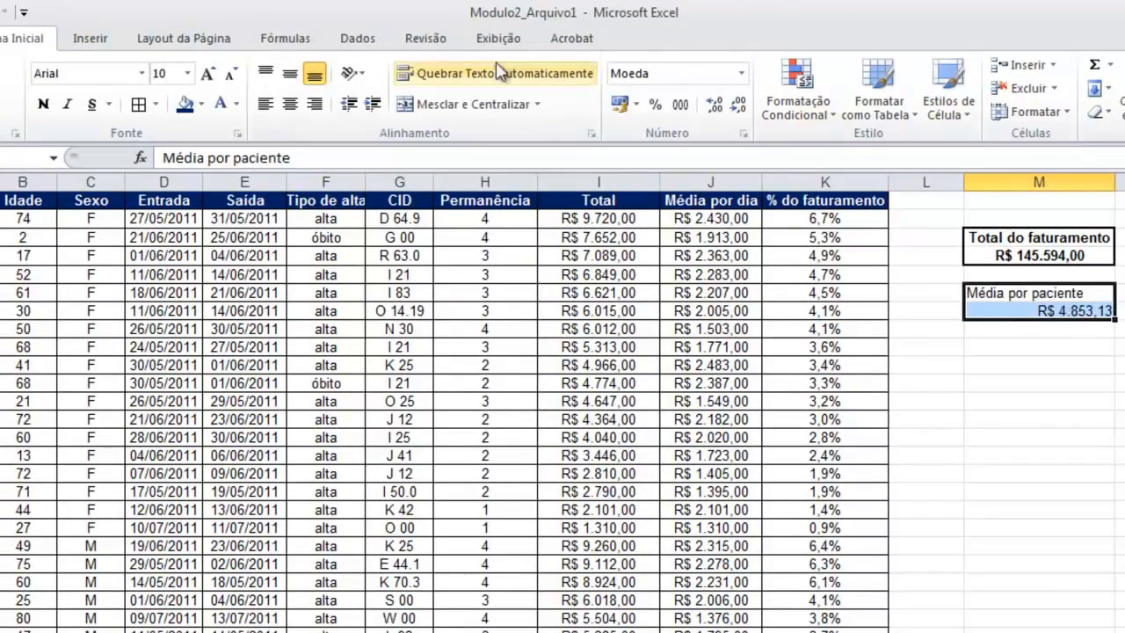
pyautogui.click(290, 103)
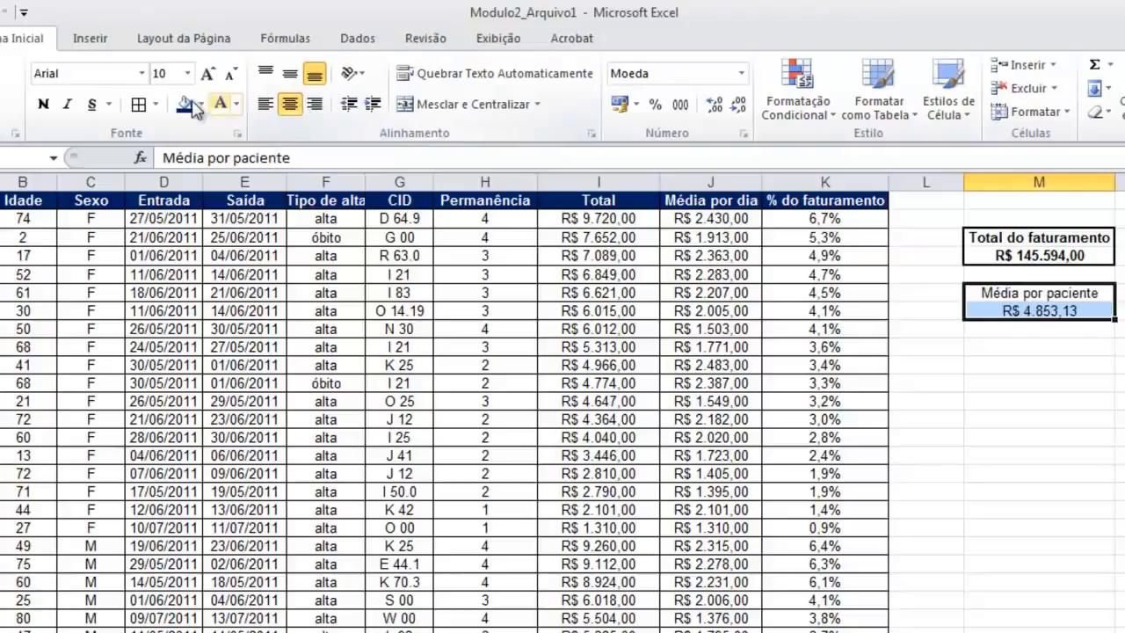
pyautogui.click(43, 104)
pyautogui.click(155, 103)
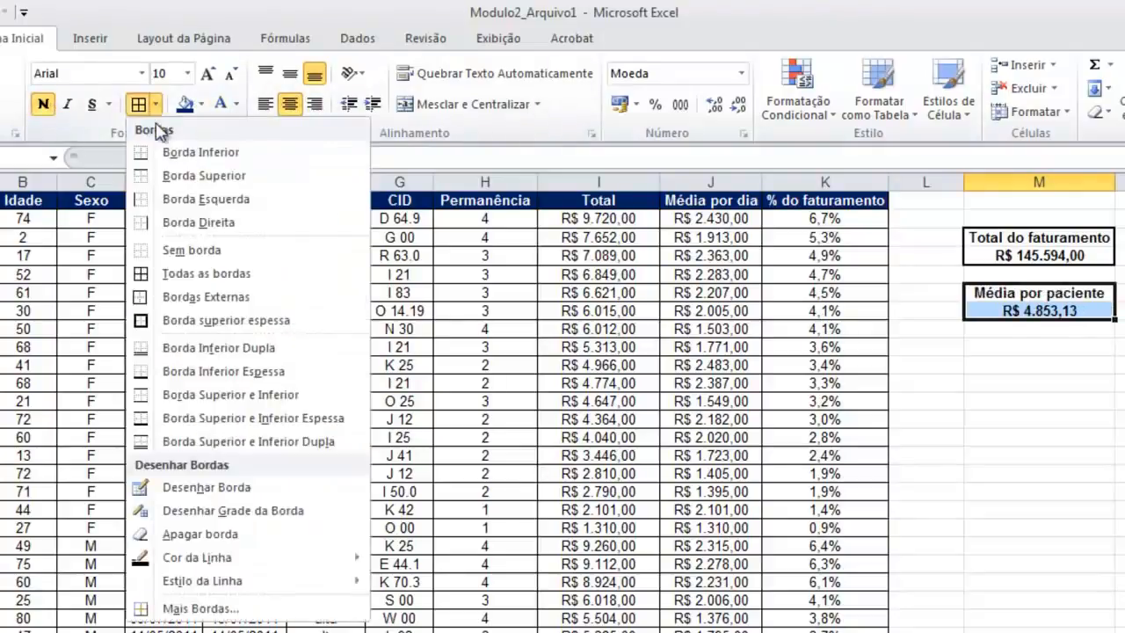
pyautogui.click(195, 320)
# Step: Begin a MÉDIA formula directly in cell M10, up to its opening parenthesis
pyautogui.click(1088, 364)
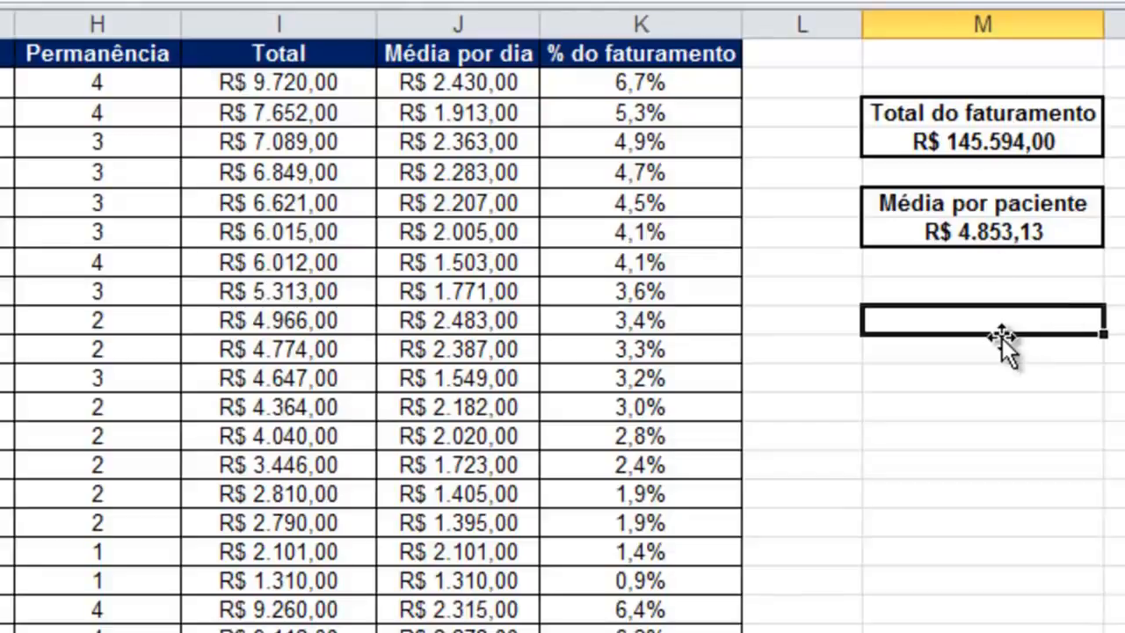
pyautogui.write('=Mé')
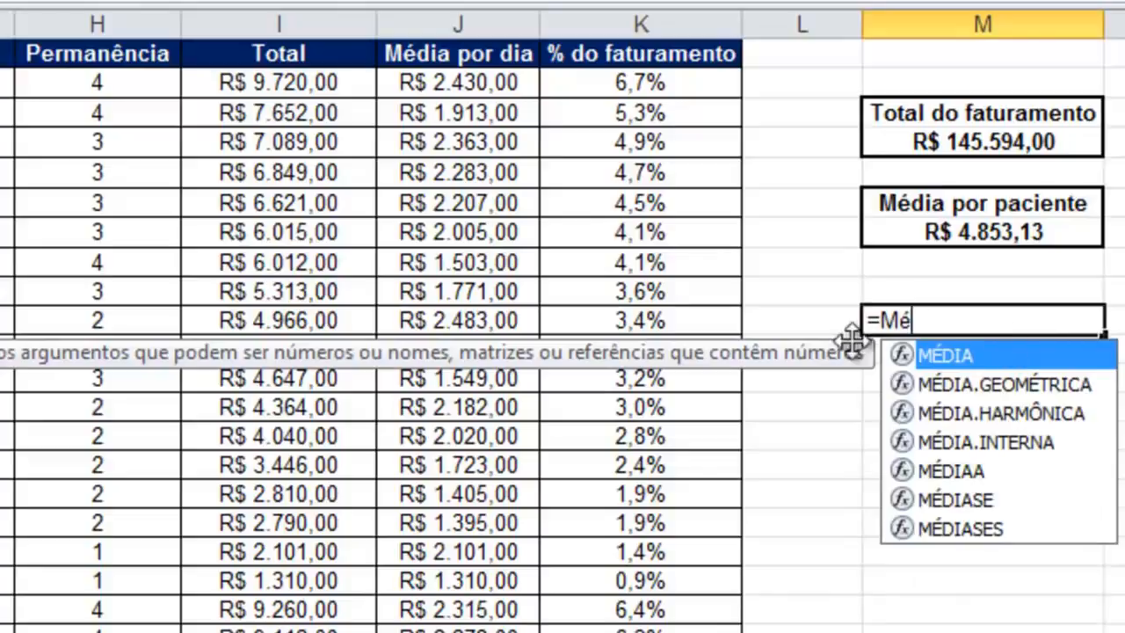
pyautogui.write('dia(')
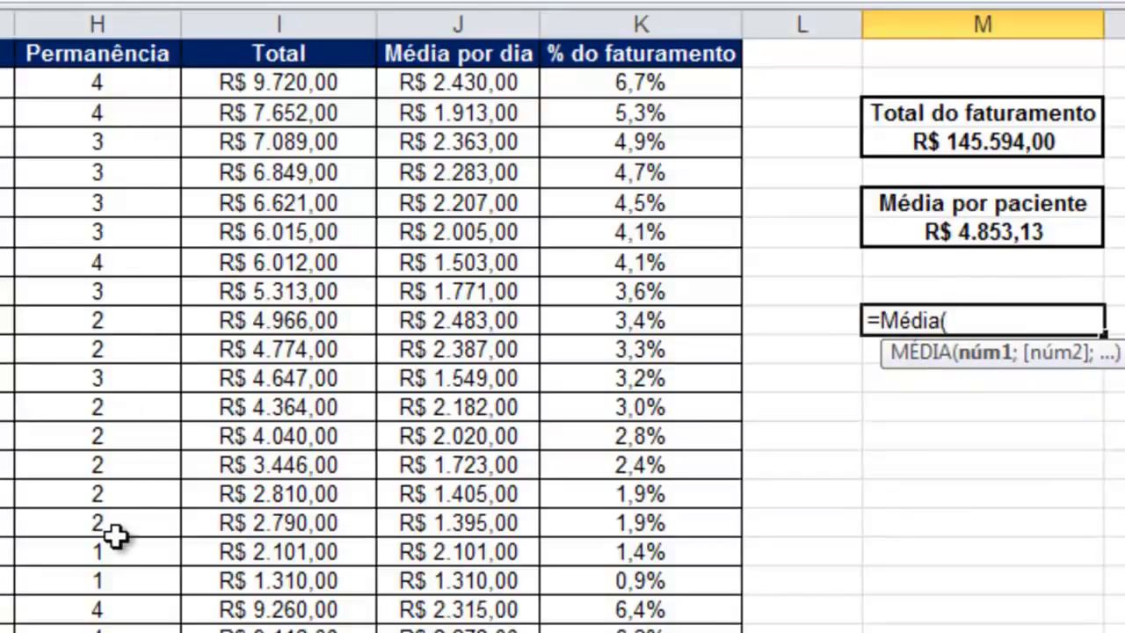
# Step: Try extending the formula's argument from H2 cell by cell to H10, and directly on to H31
pyautogui.click(143, 80)
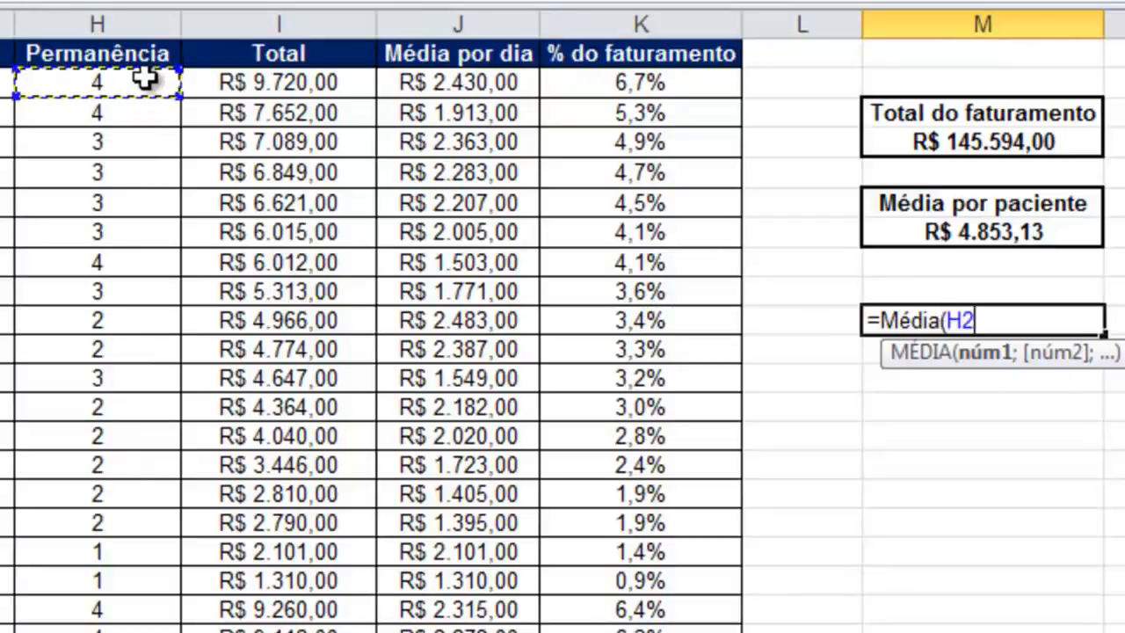
pyautogui.press('shift')
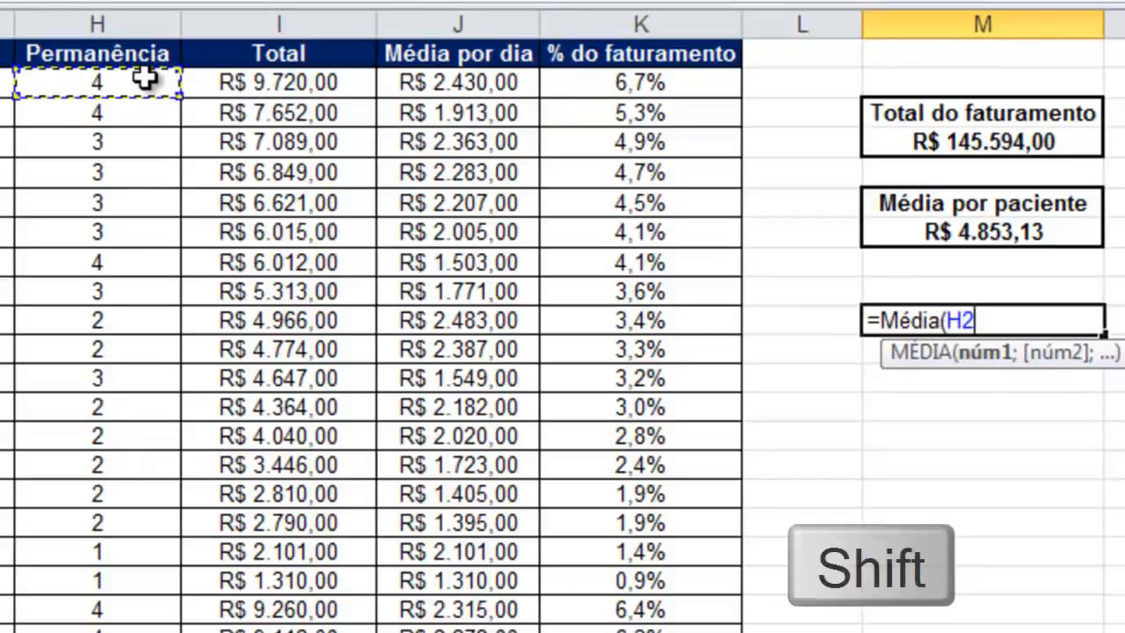
pyautogui.hotkey('shift', 'Down')
pyautogui.hotkey('shift', 'Down')
pyautogui.hotkey('shift', 'Down')
pyautogui.hotkey('shift', 'Down')
pyautogui.hotkey('shift', 'Down')
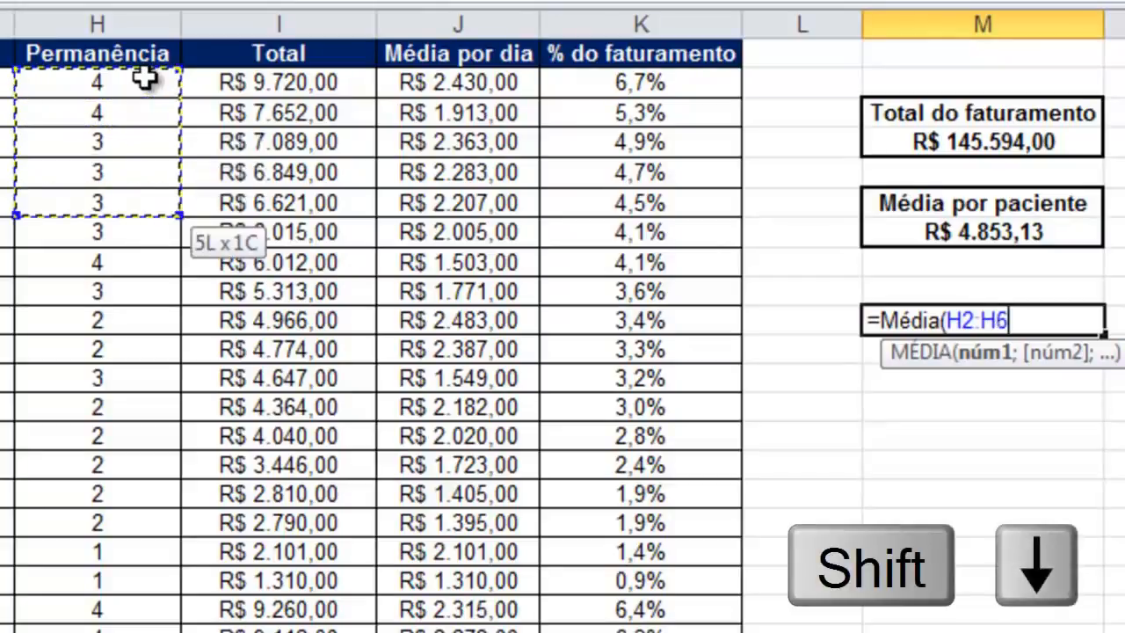
pyautogui.hotkey('shift', 'Down')
pyautogui.hotkey('shift', 'Down')
pyautogui.hotkey('shift', 'Down')
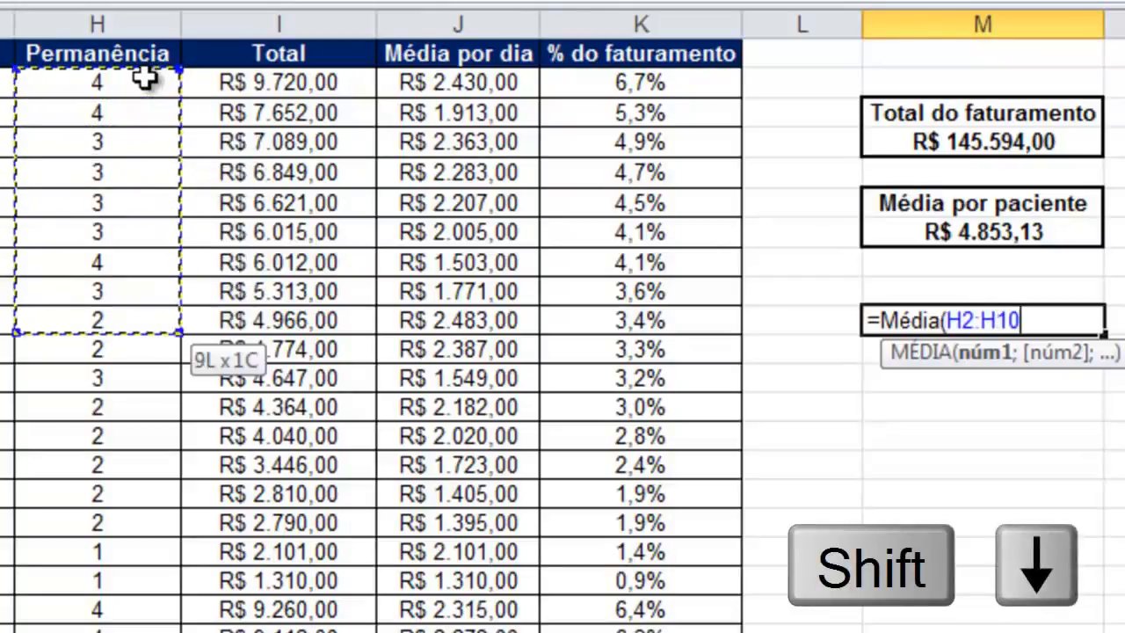
pyautogui.press('ctrl')
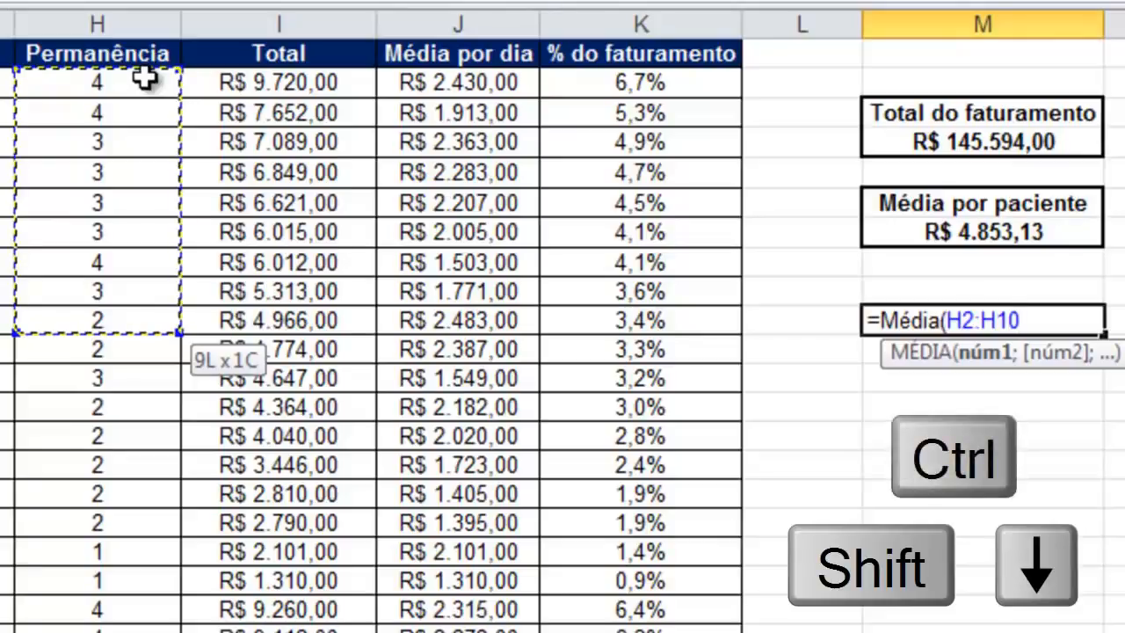
pyautogui.hotkey('ctrl', 'shift', 'Down')
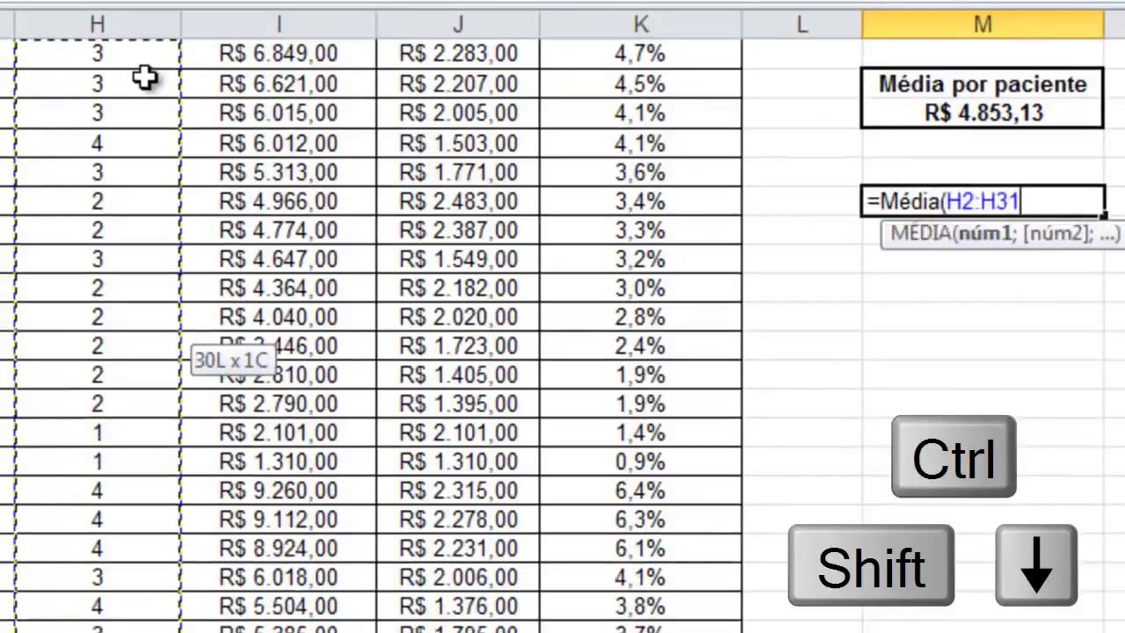
pyautogui.scroll(2, 141, 100)
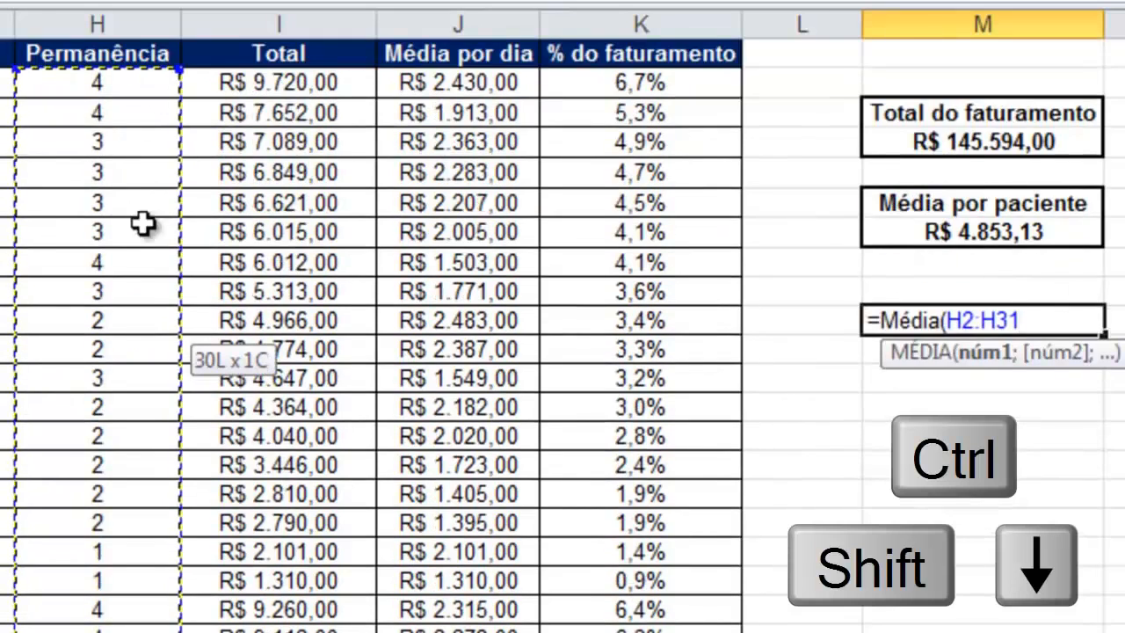
pyautogui.scroll(-5, 146, 201)
pyautogui.scroll(5, 166, 208)
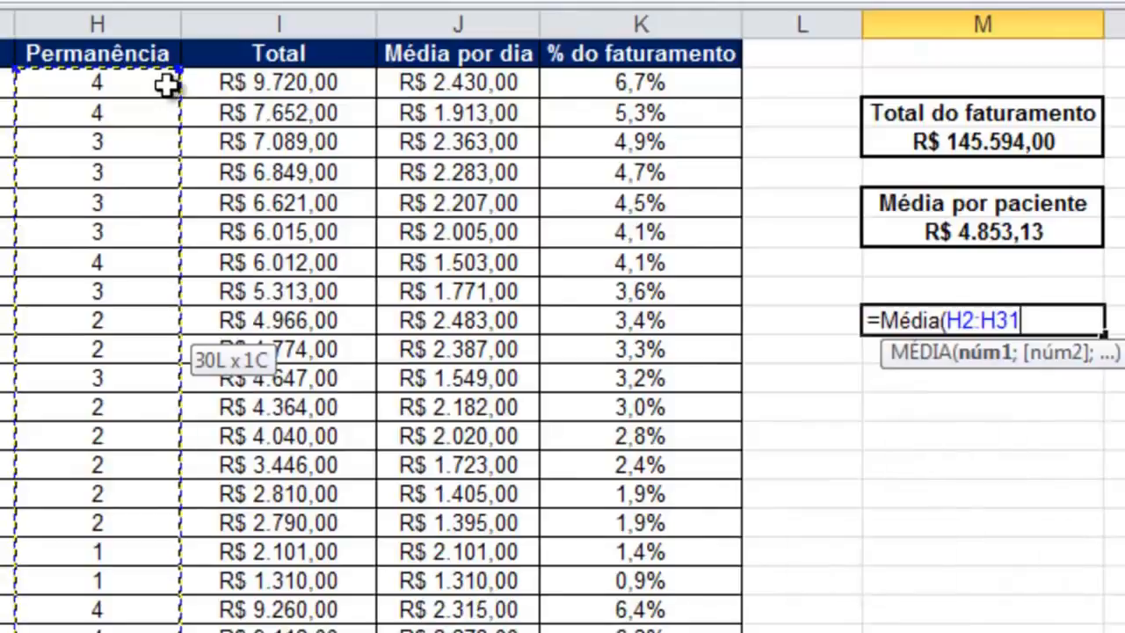
# Step: Set the formula's argument to the Permanência range H2:H31, starting again from H2, and complete the formula
pyautogui.click(158, 83)
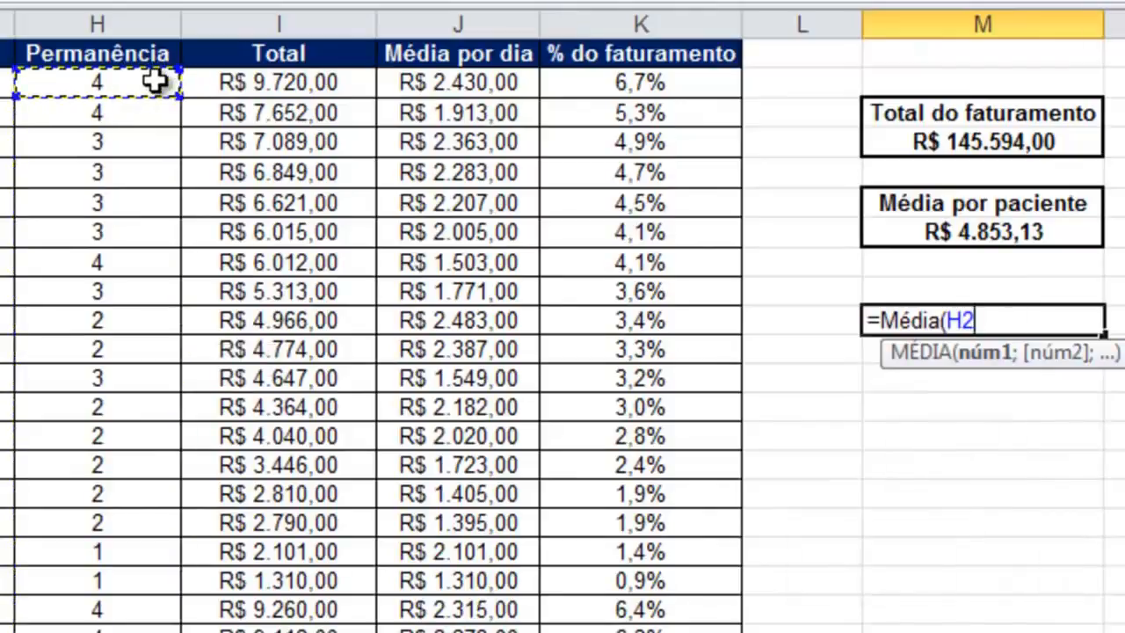
pyautogui.hotkey('ctrl', 'shift', 'Down')
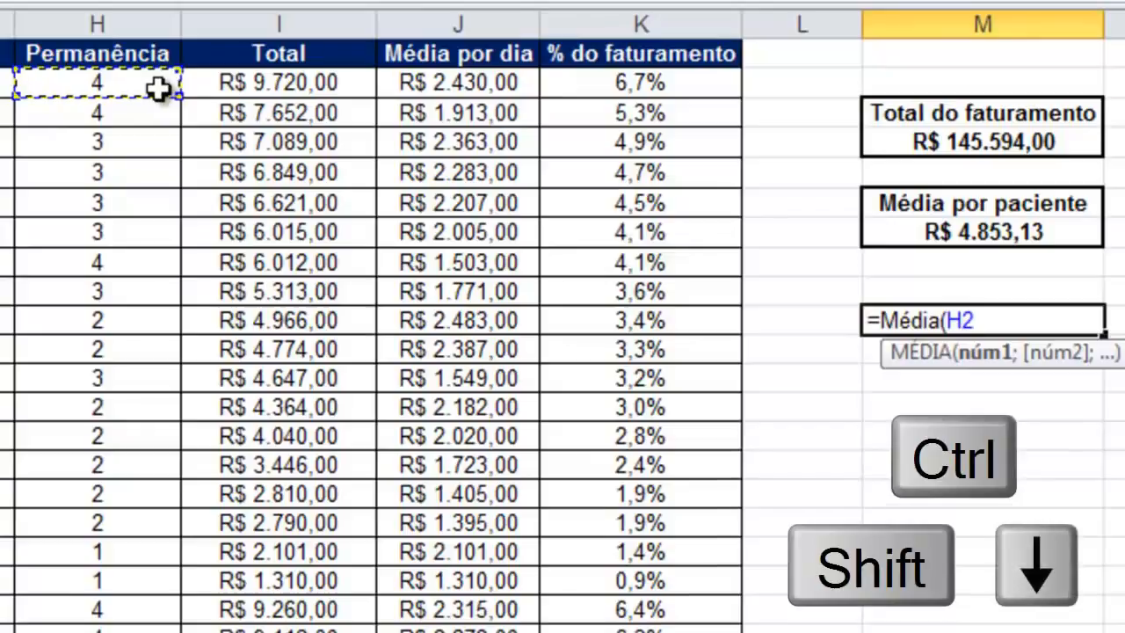
pyautogui.hotkey('ctrl', 'shift', 'Down')
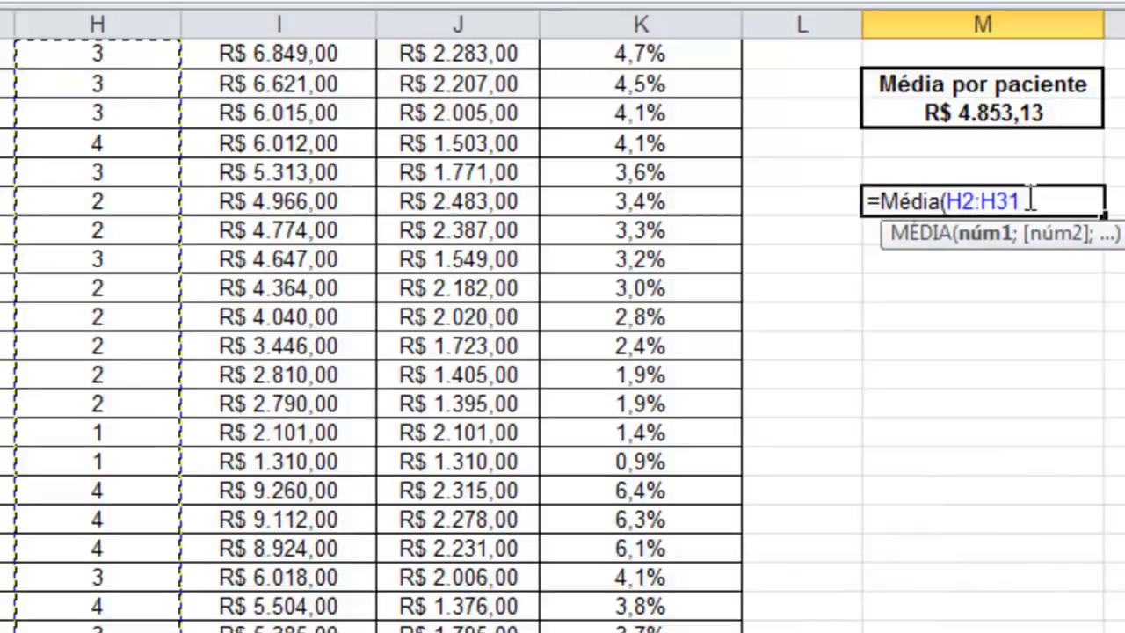
pyautogui.press('Return')
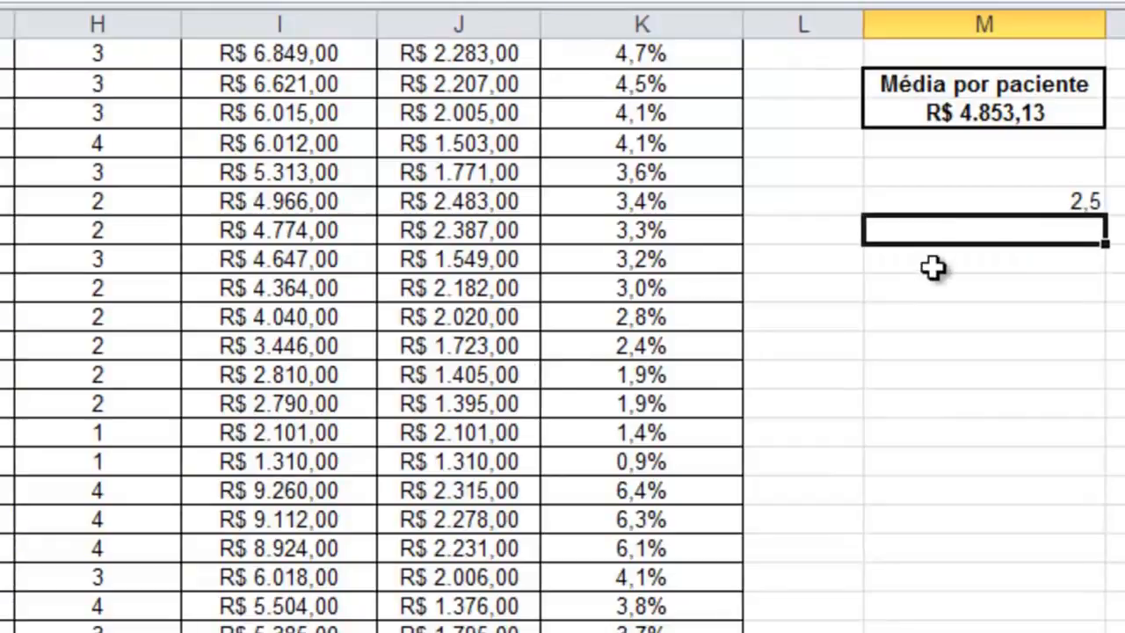
# Step: Enter the label "Média de permanência" in cell M9, above the average stay
pyautogui.scroll(2, 931, 269)
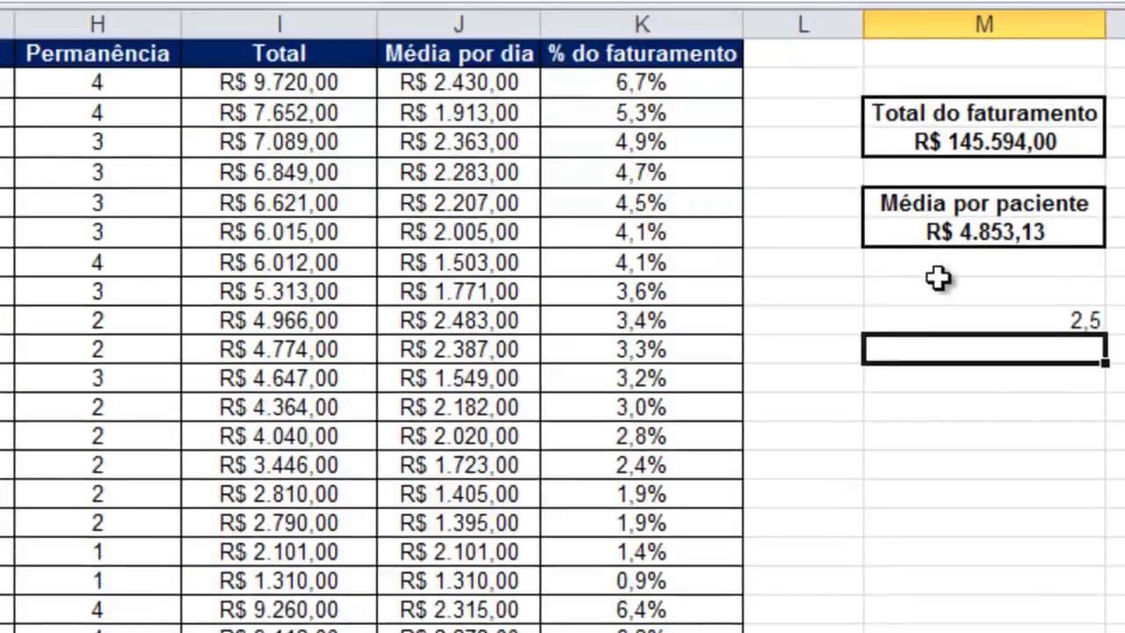
pyautogui.click(940, 295)
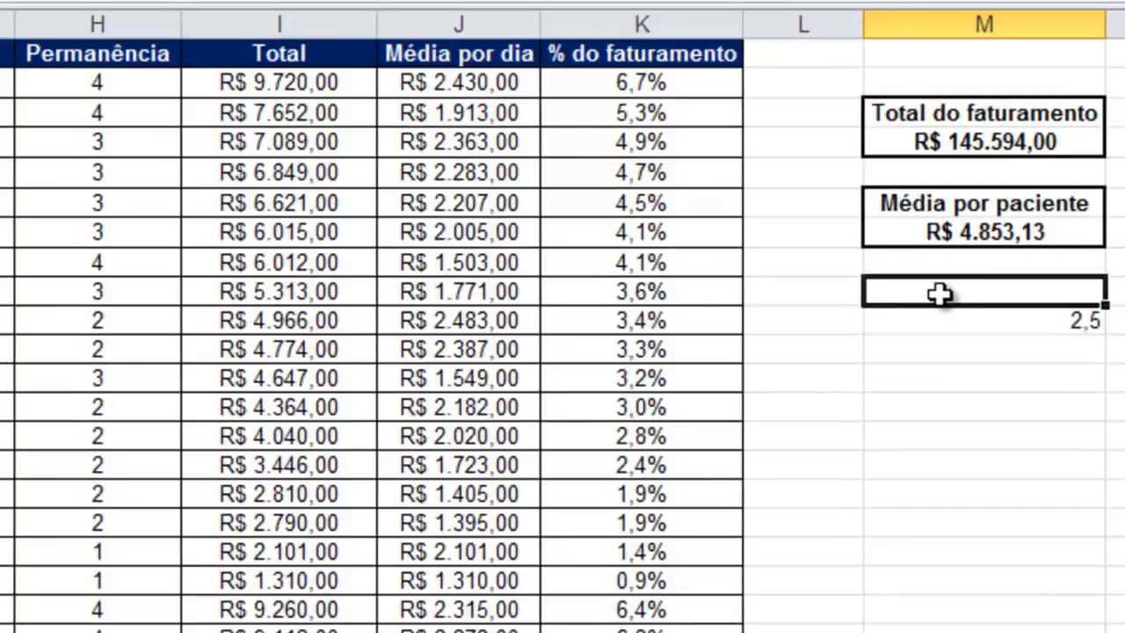
pyautogui.write('Média de pa')
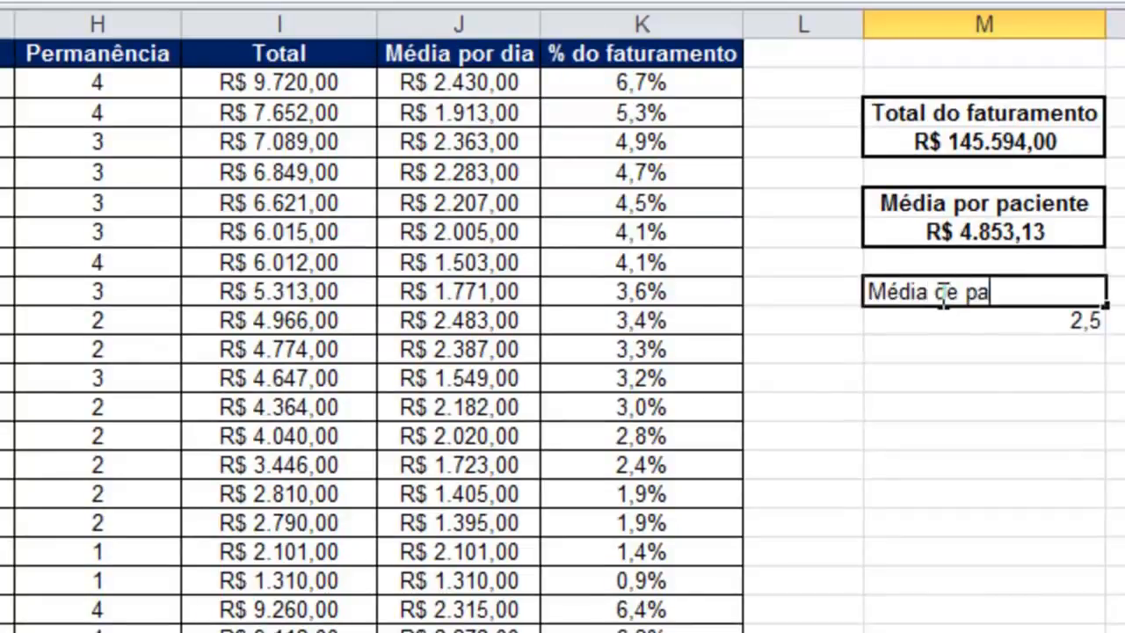
pyautogui.press('BackSpace')
pyautogui.write('erman')
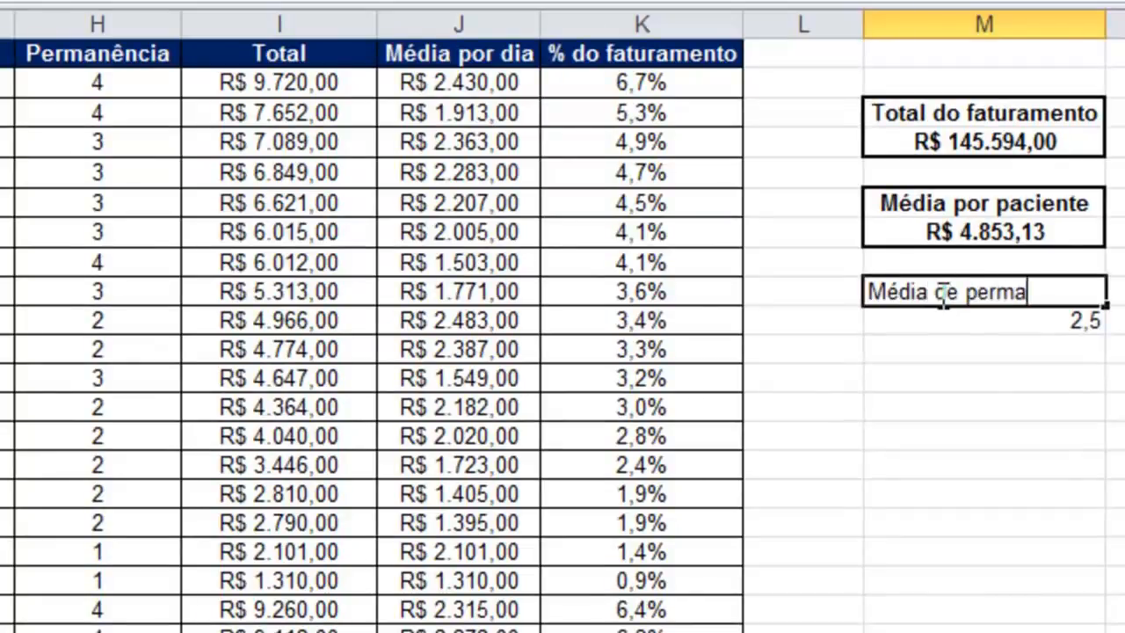
pyautogui.write('ência')
pyautogui.press('Return')
# Step: Center and bold the Média de permanência cells M9:M10 and give them a thick outside border
pyautogui.moveTo(942, 294); pyautogui.dragTo(942, 321)
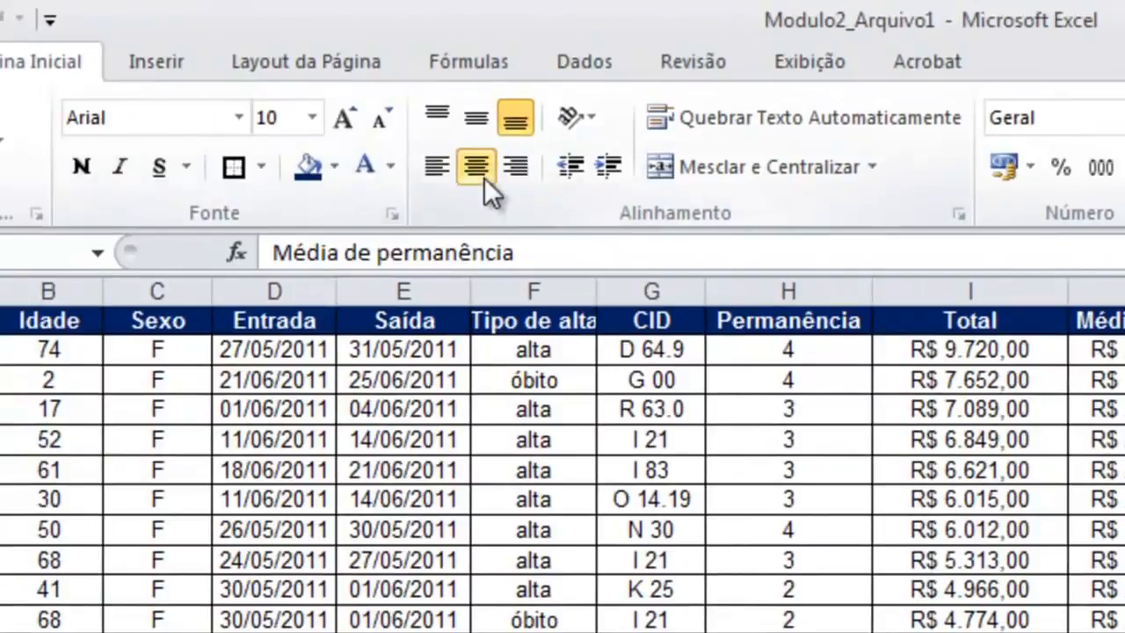
pyautogui.click(81, 167)
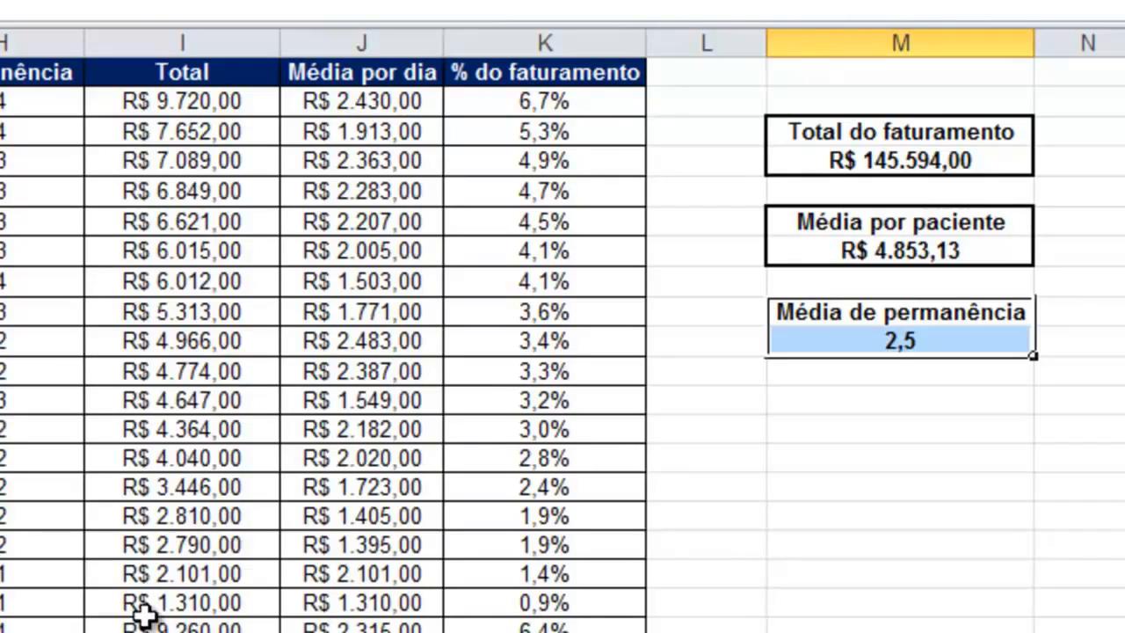
pyautogui.moveTo(518, 100); pyautogui.dragTo(641, 632)
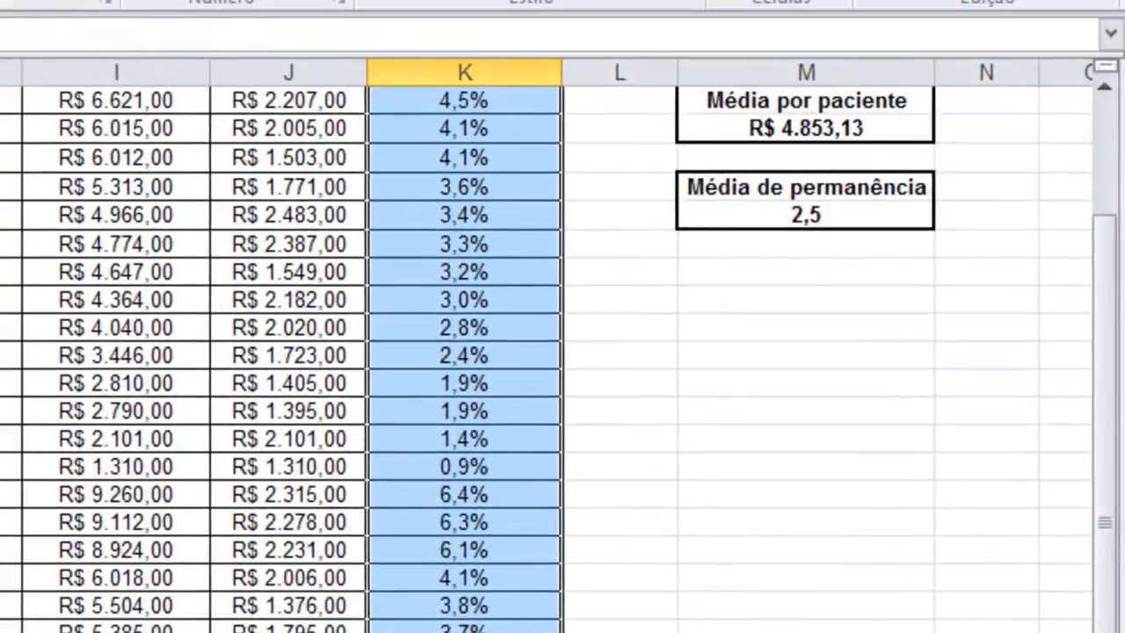
pyautogui.scroll(2, 545, 351)
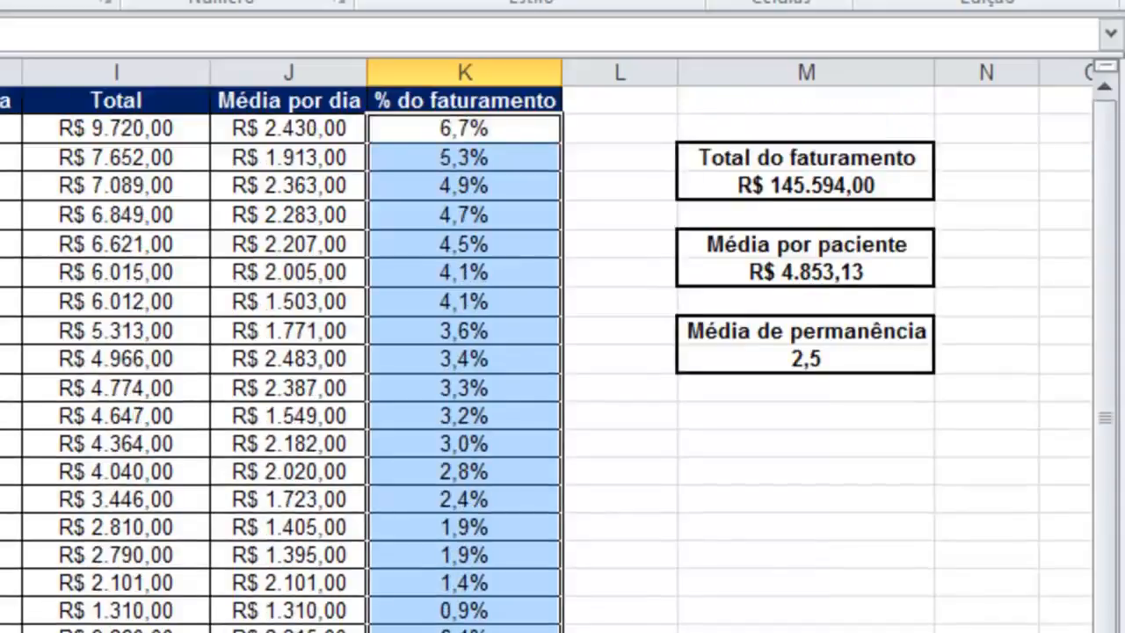
pyautogui.click(520, 129)
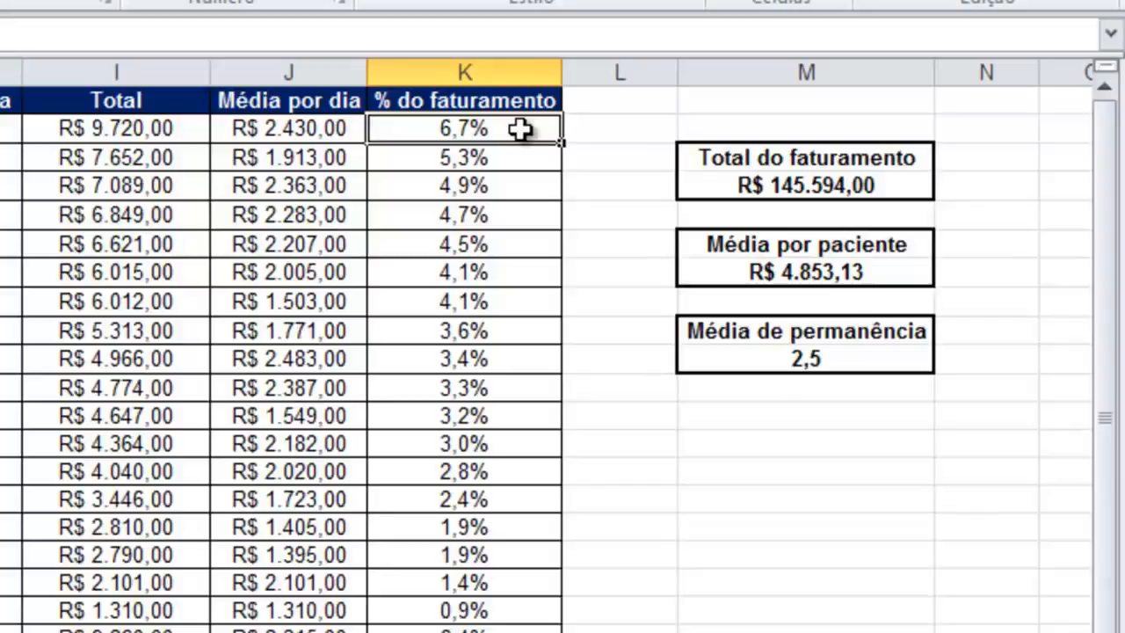
# Step: Enter the label "Número de pacientes" in cell M12, below the Média de permanência box
pyautogui.click(813, 412)
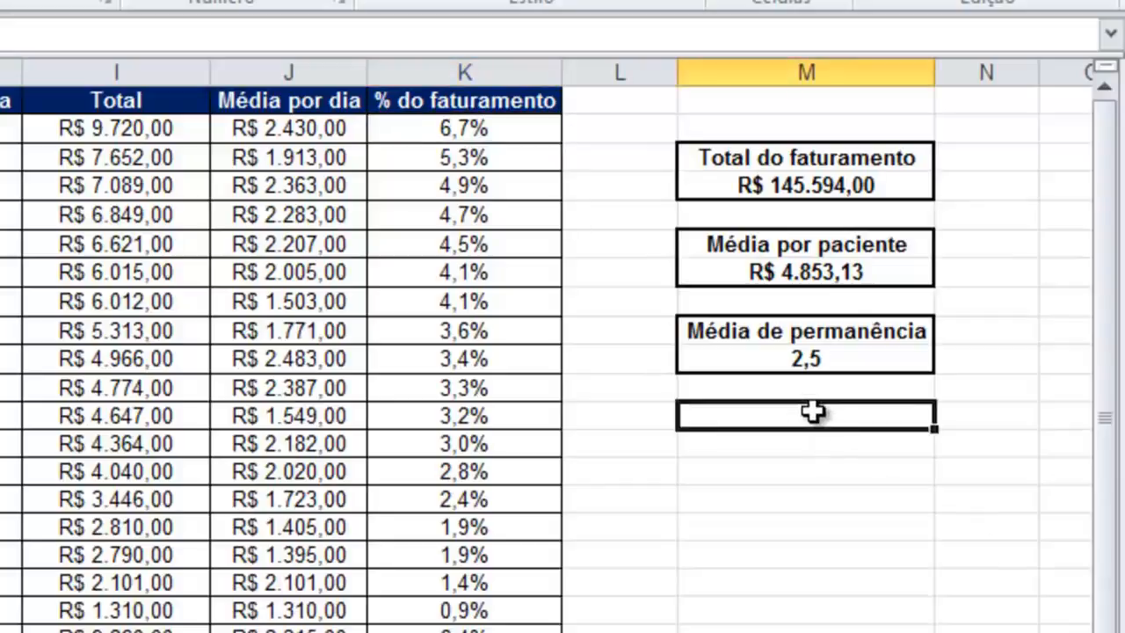
pyautogui.write('Número')
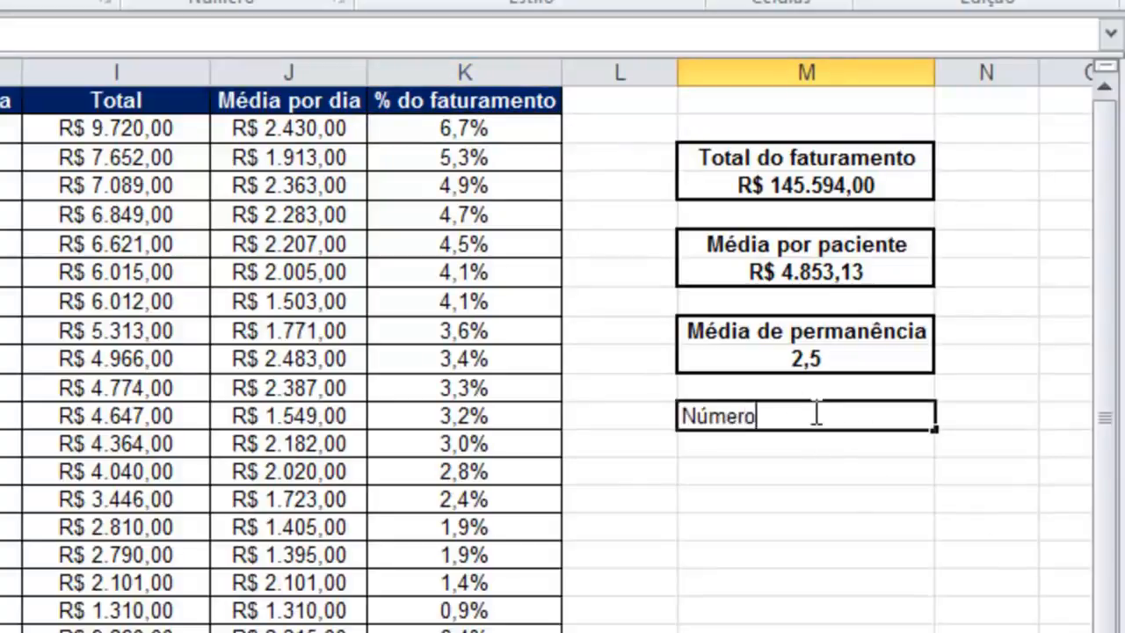
pyautogui.write(' de pacientes')
pyautogui.press('Return')
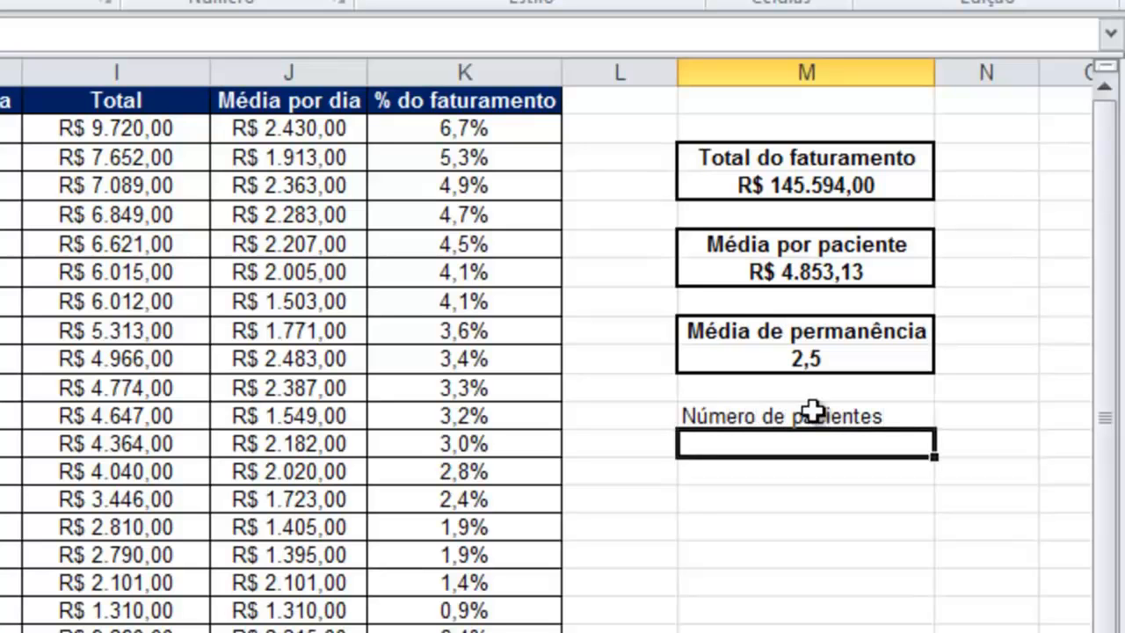
# Step: Center and bold the Número de pacientes cells M12:M13 and give them a thick outside border
pyautogui.moveTo(810, 409); pyautogui.dragTo(809, 434)
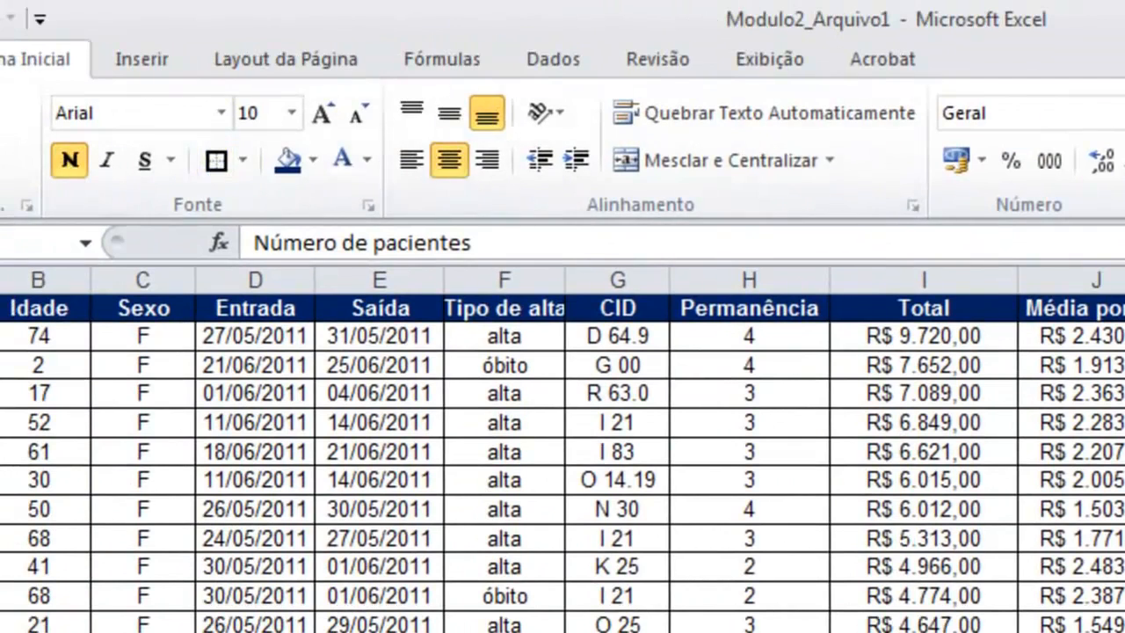
pyautogui.click(844, 610)
# Step: Start a CONT.VALORES formula in M13, below Número de pacientes, with the % do faturamento range K2:K31 as its argument
pyautogui.click(867, 448)
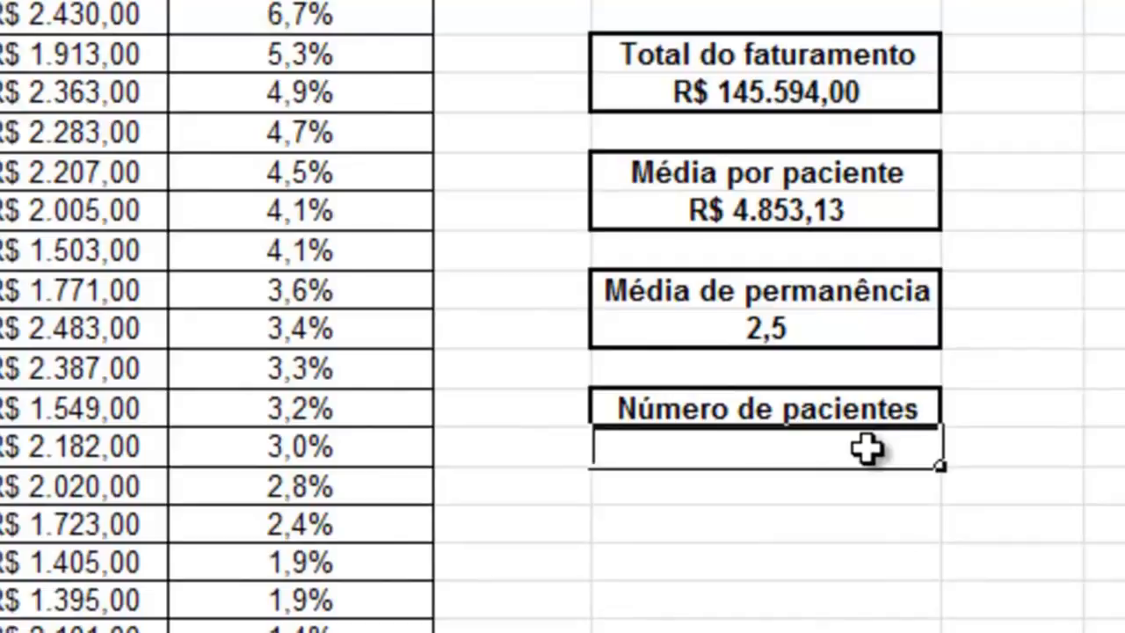
pyautogui.write('=cont')
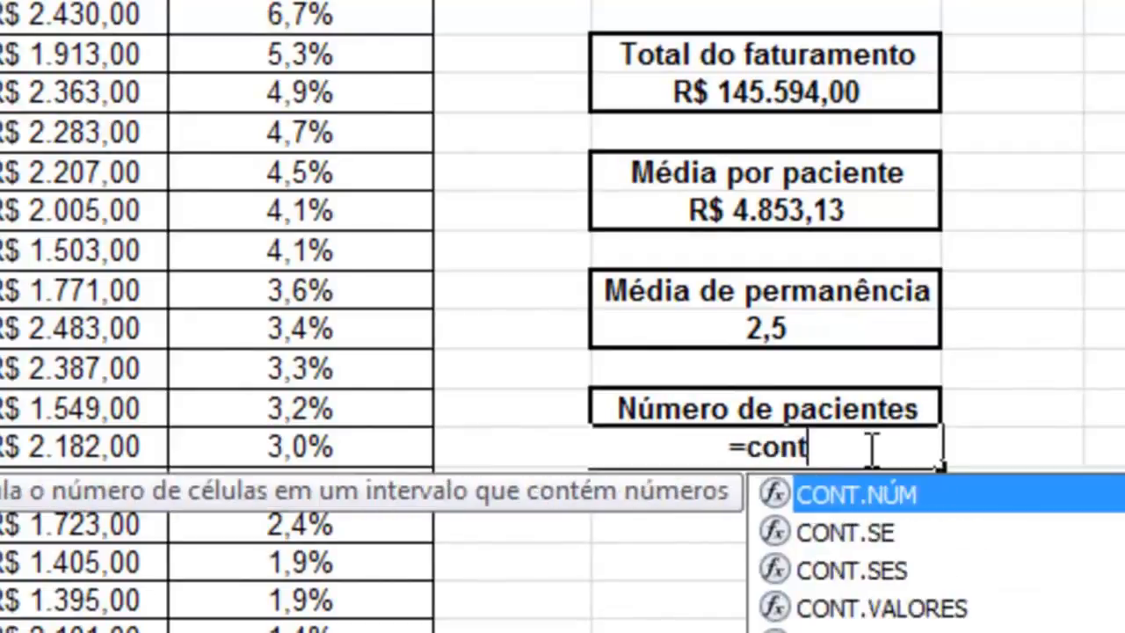
pyautogui.write('.valores(')
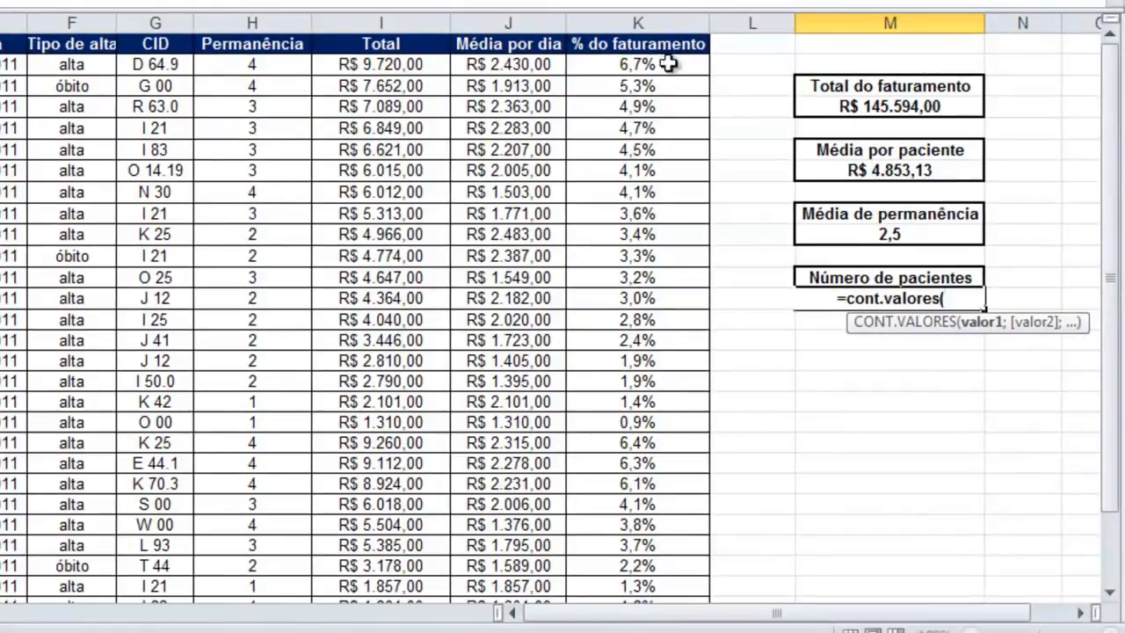
pyautogui.click(673, 67)
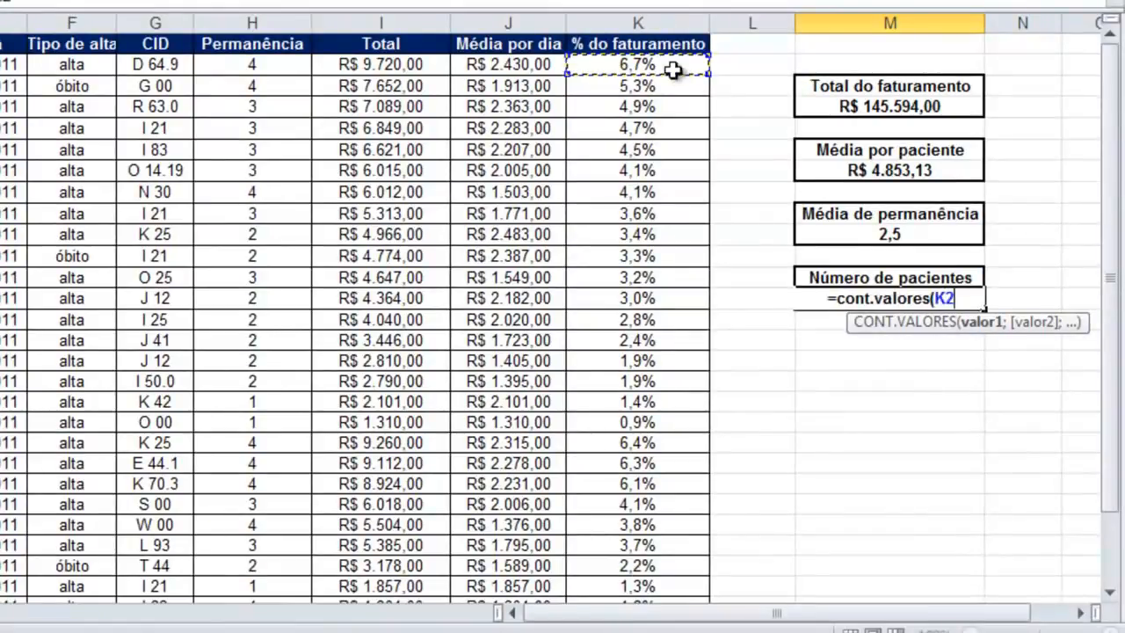
pyautogui.hotkey('ctrl', 'shift', 'Down')
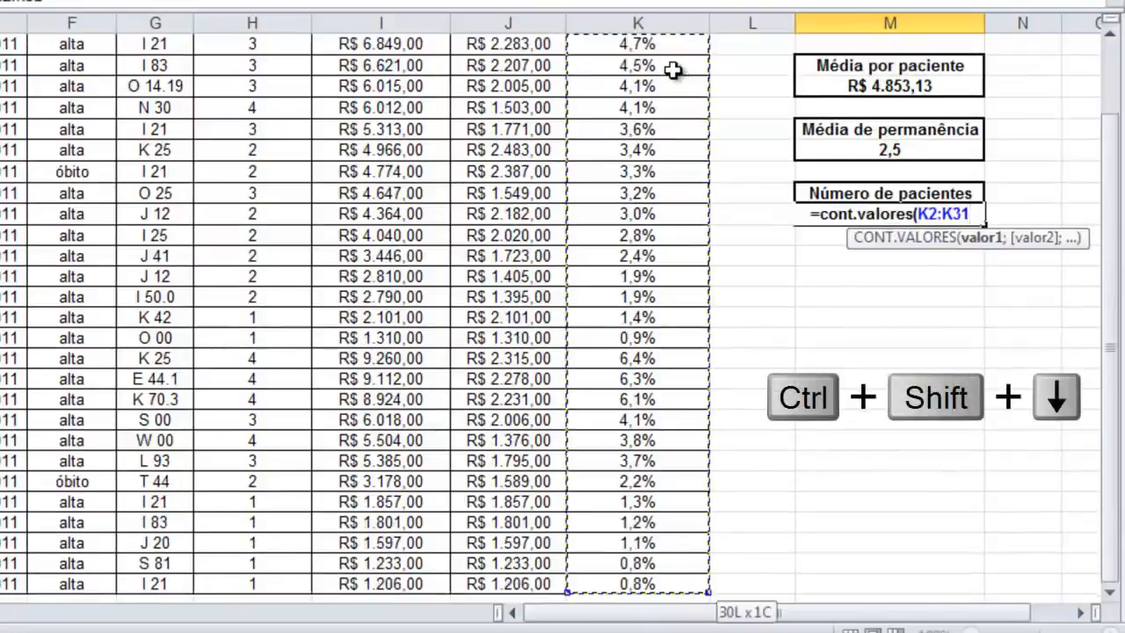
# Step: Extend the CONT.VALORES range to the last worksheet row, K2:K1048576, and complete the formula
pyautogui.scroll(2, 677, 112)
pyautogui.scroll(-3, 680, 113)
pyautogui.scroll(-3, 673, 176)
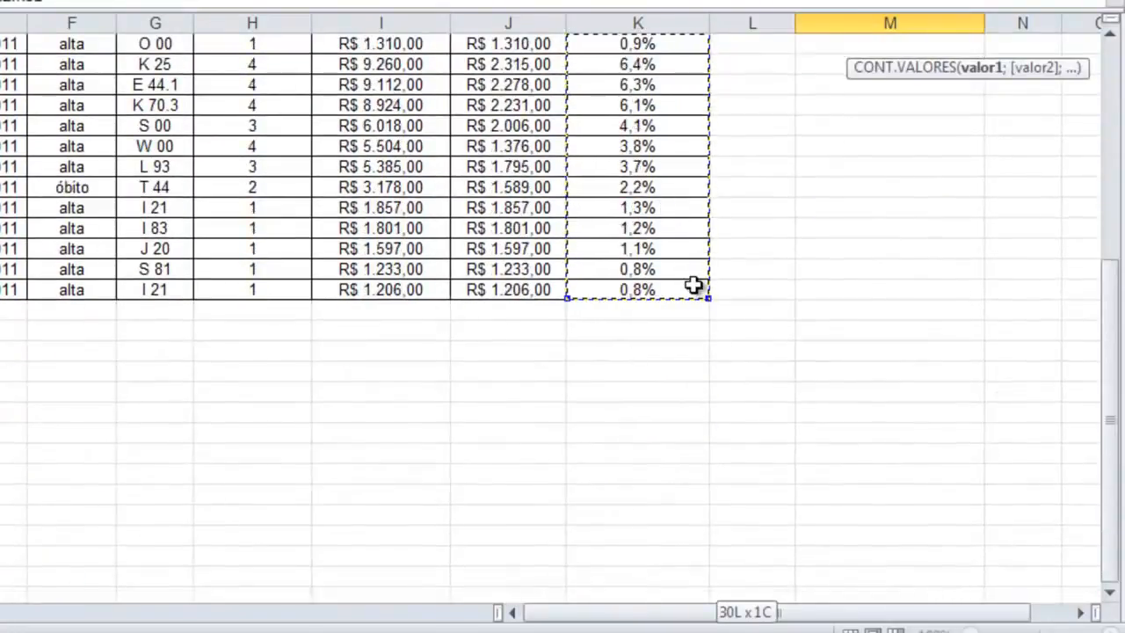
pyautogui.hotkey('ctrl', 'shift', 'Down')
pyautogui.hotkey('ctrl', 'shift', 'Down')
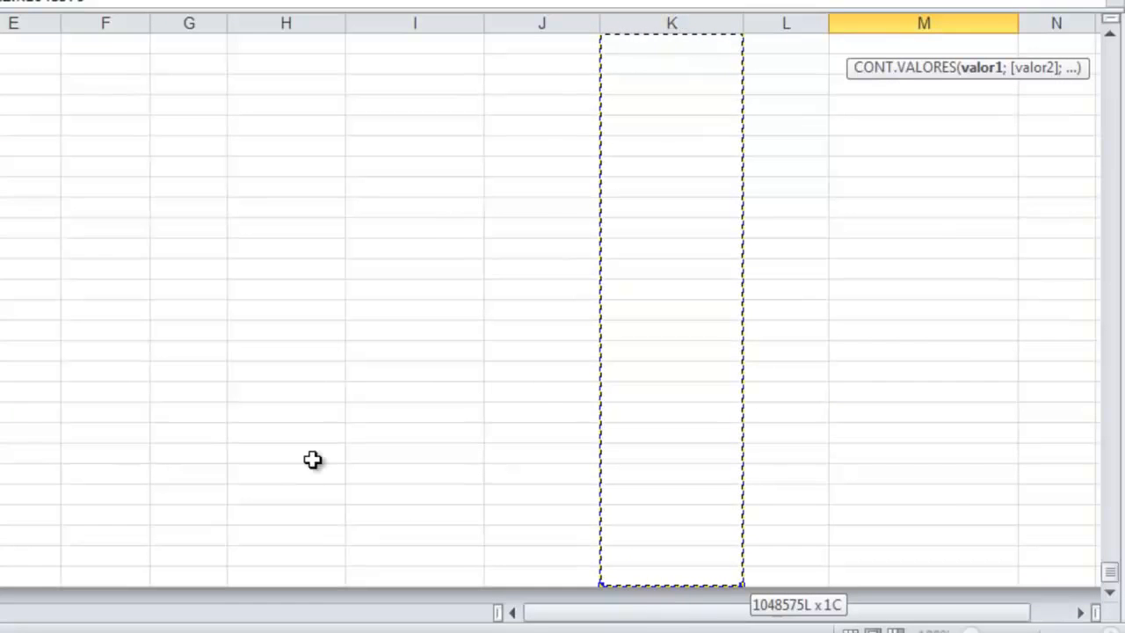
pyautogui.press('Return')
# Step: Enter the test text "llllll" in K32, directly below the last percentage, and check the Número de pacientes count
pyautogui.scroll(2, 943, 323)
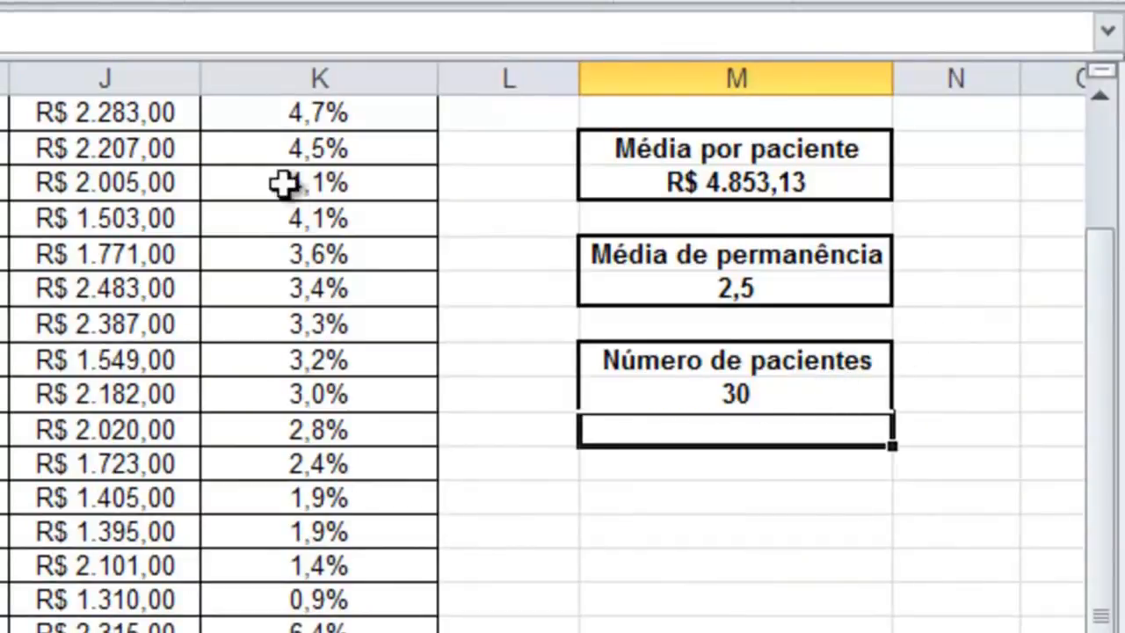
pyautogui.scroll(-4, 337, 526)
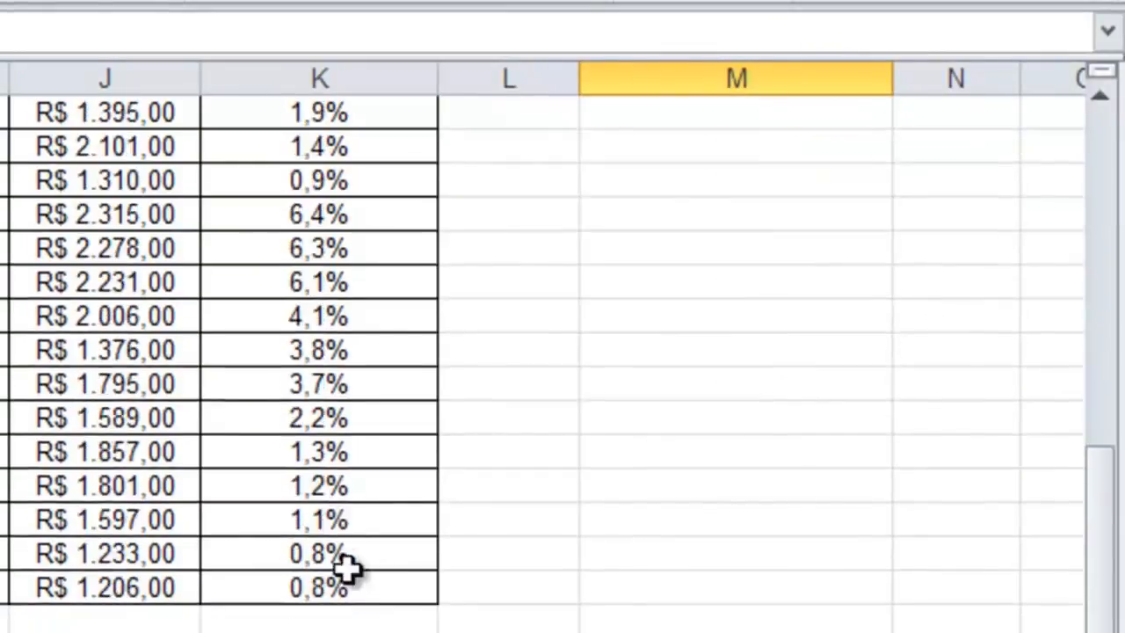
pyautogui.click(349, 623)
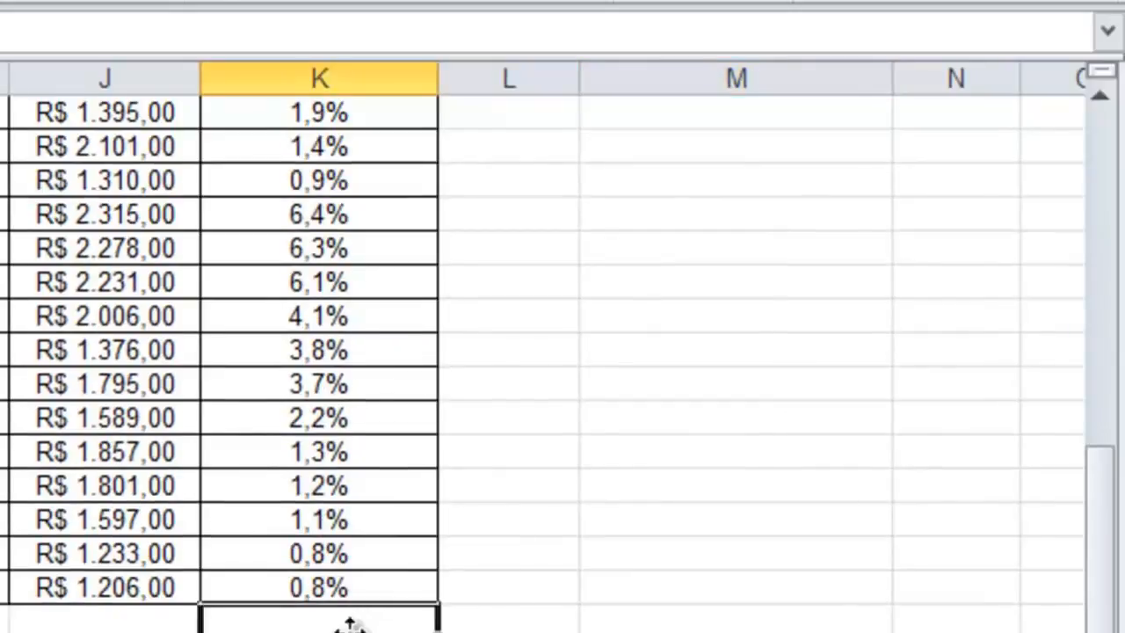
pyautogui.write('llllll')
pyautogui.press('Return')
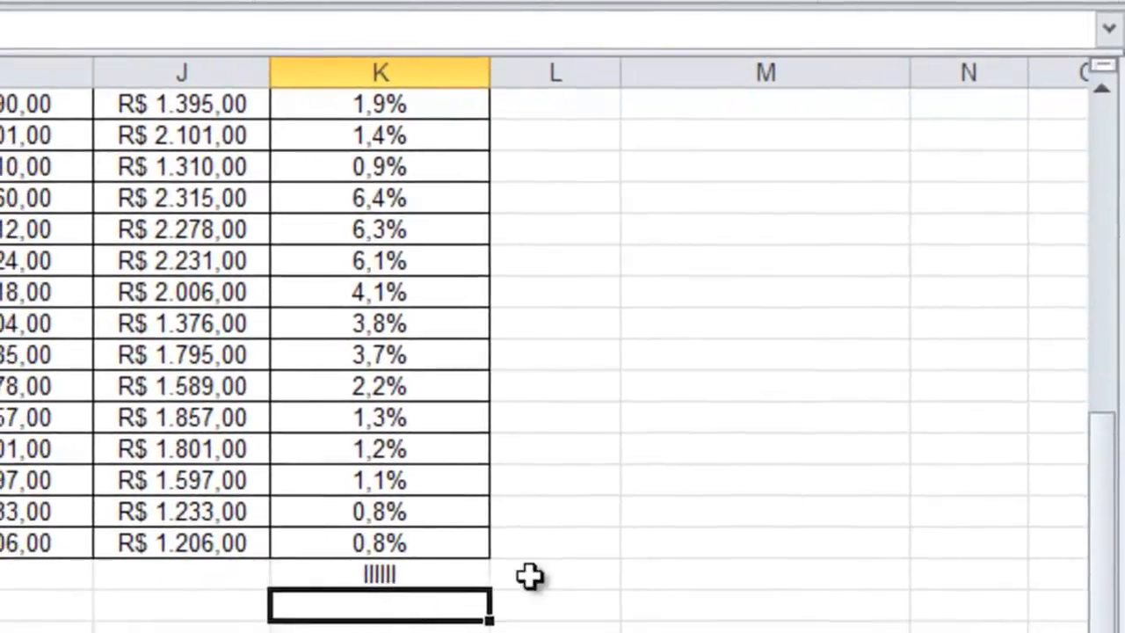
pyautogui.scroll(5, 794, 492)
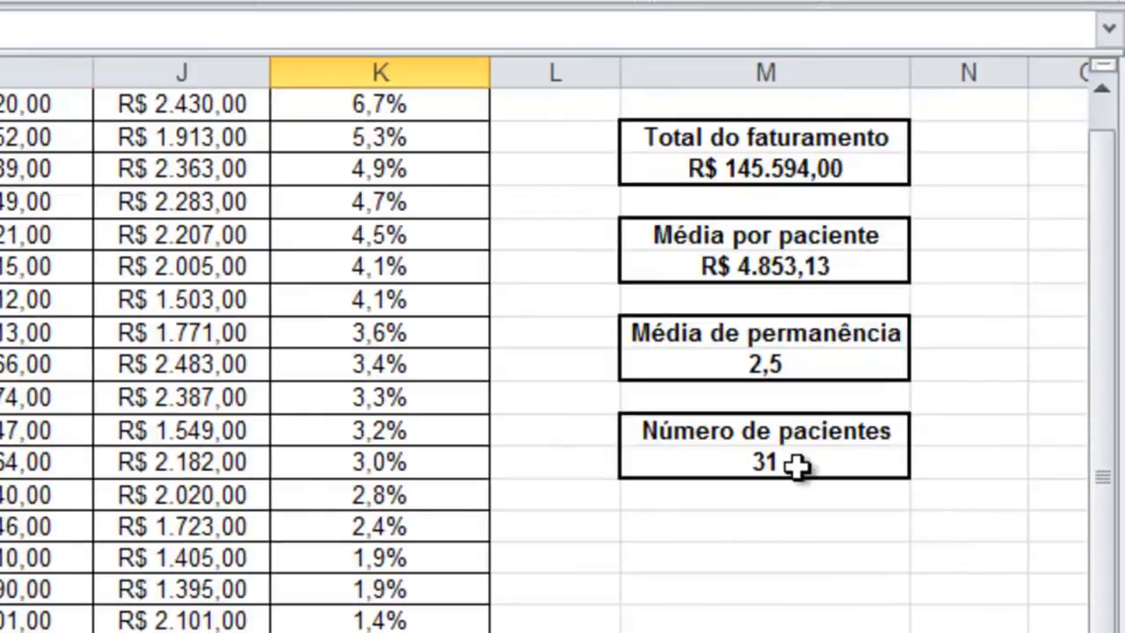
# Step: Clear the test entry from K32 and check the Número de pacientes count again
pyautogui.scroll(-1, 351, 584)
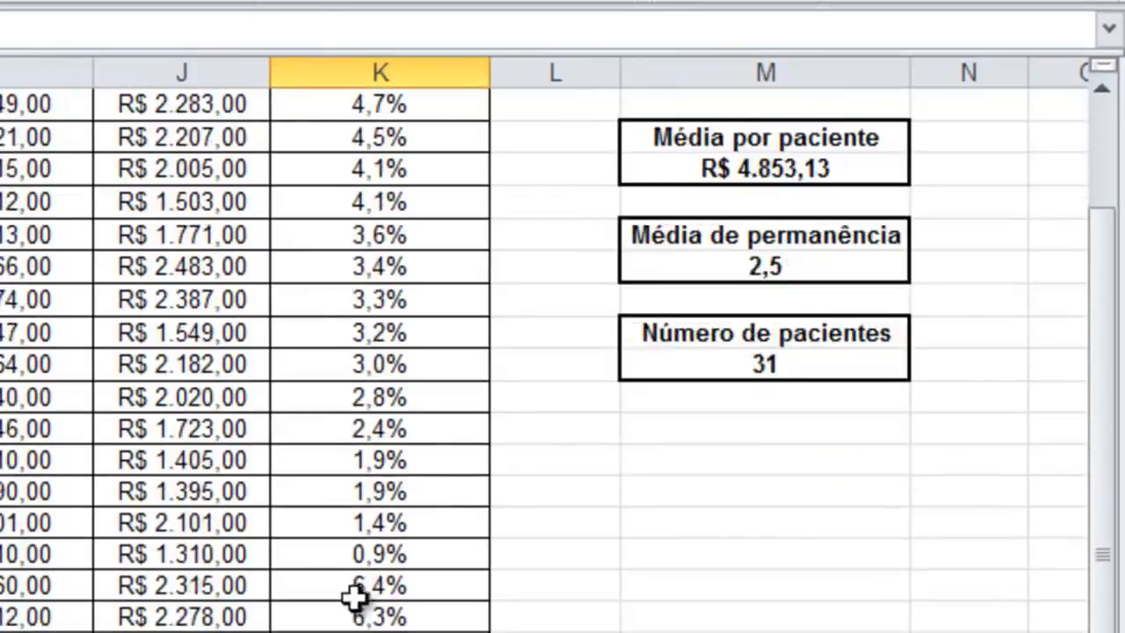
pyautogui.scroll(-3, 352, 585)
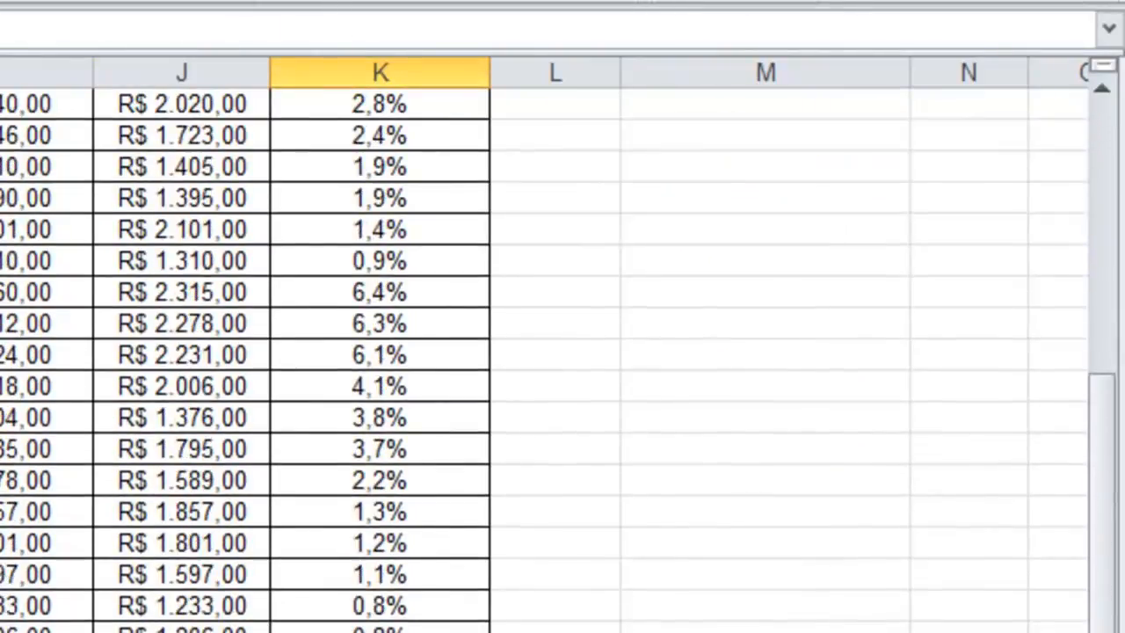
pyautogui.scroll(-1, 779, 525)
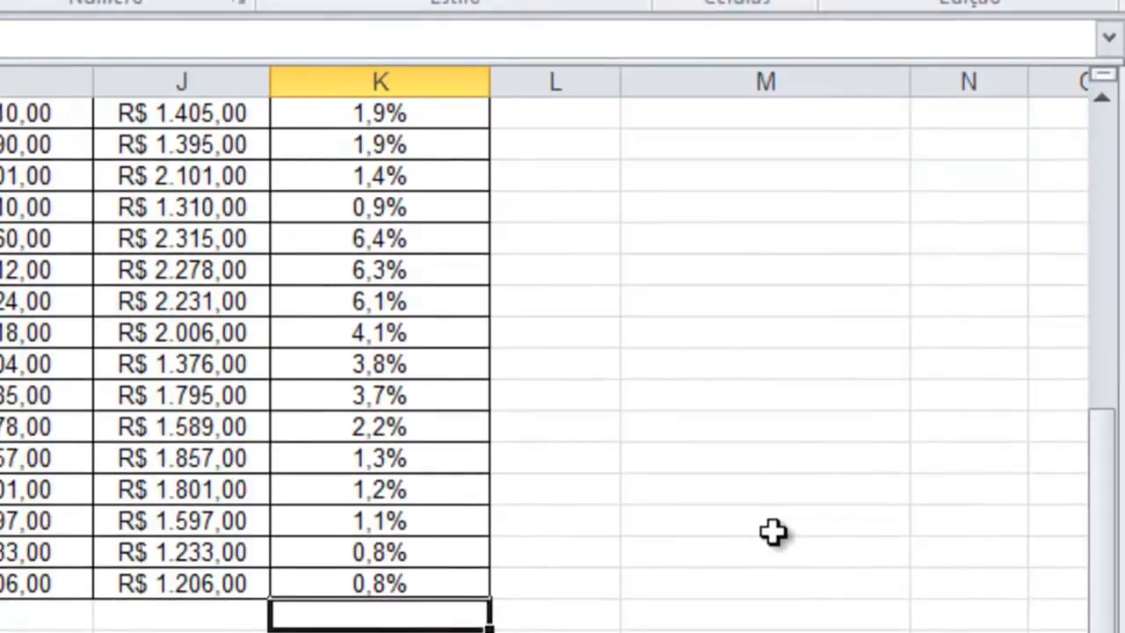
pyautogui.scroll(5, 772, 531)
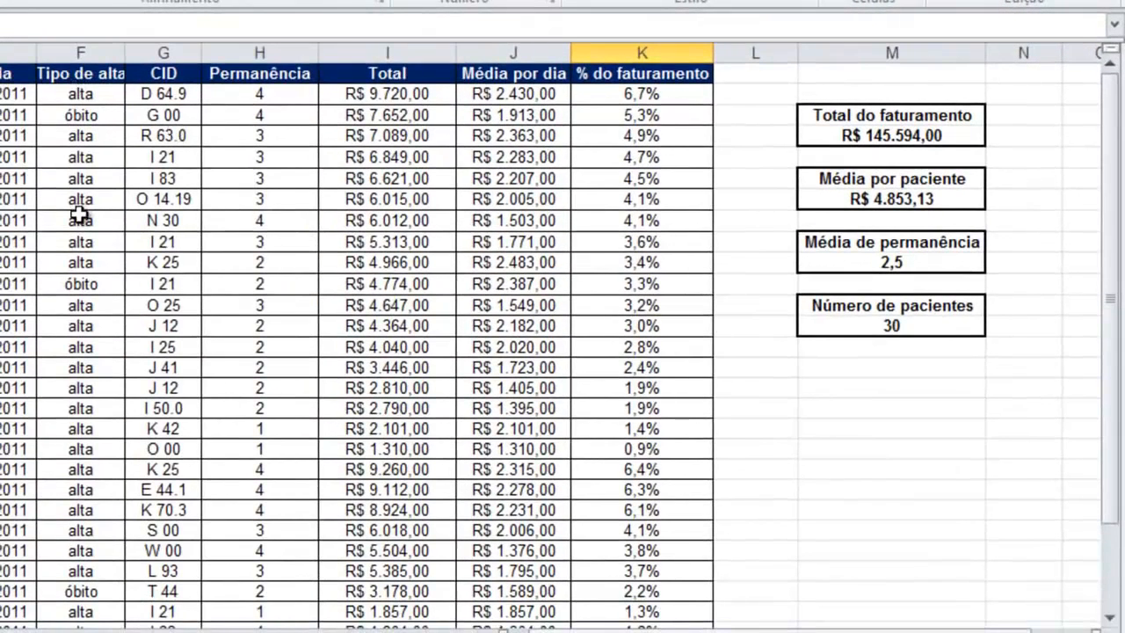
# Step: Look at the Tipo de alta entries in F2 and F3, and insert the CONT.SE function from the Estatística category in M16
pyautogui.click(102, 96)
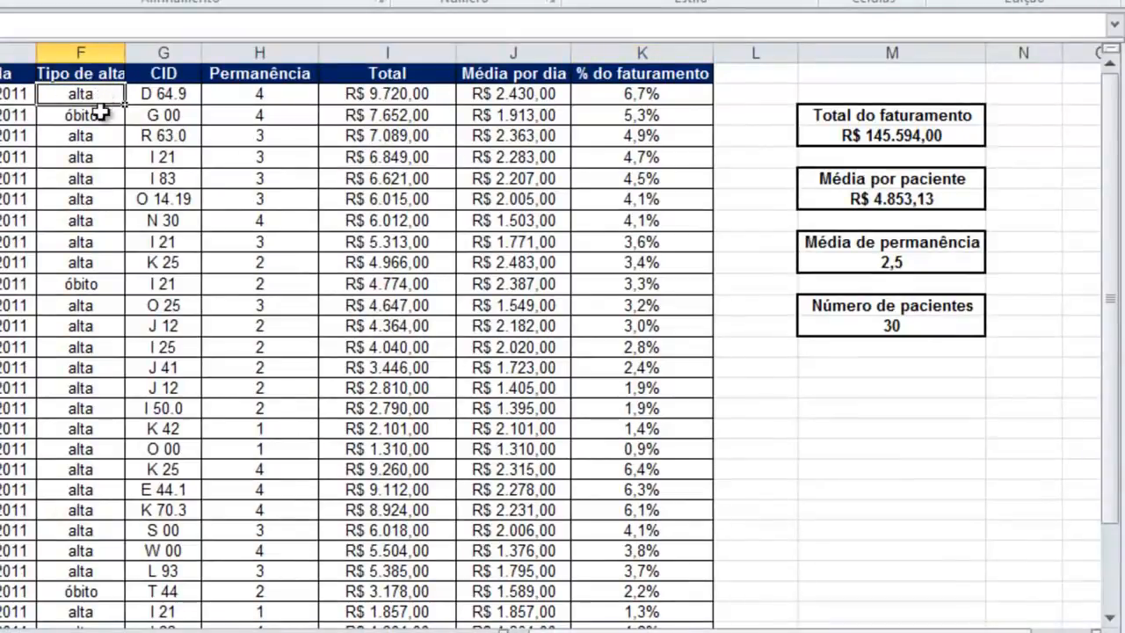
pyautogui.click(102, 116)
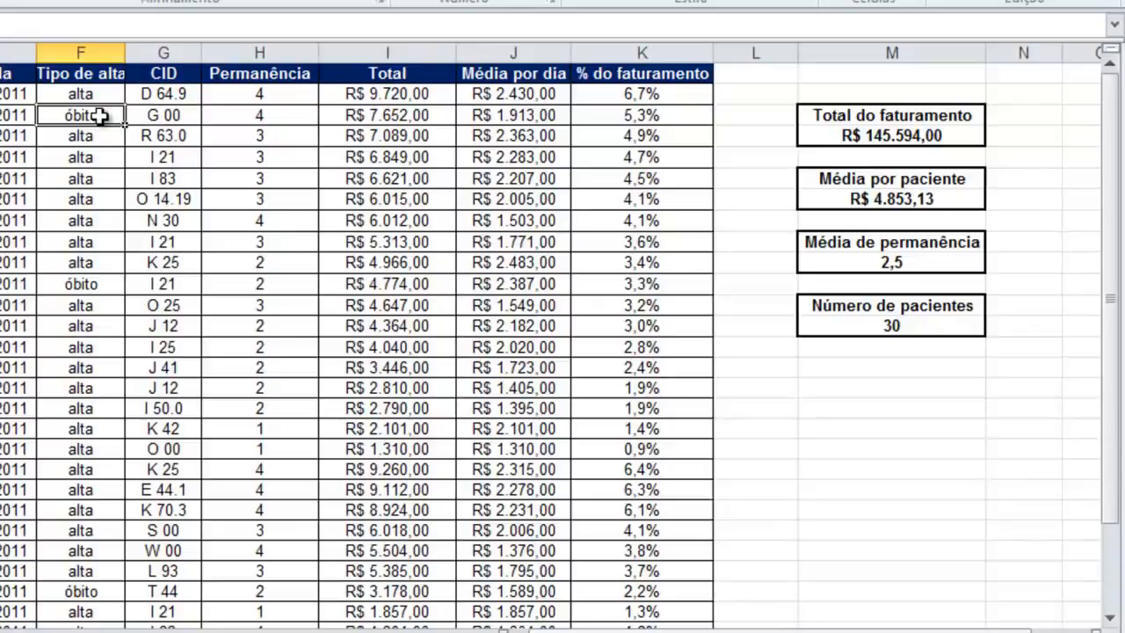
pyautogui.click(880, 387)
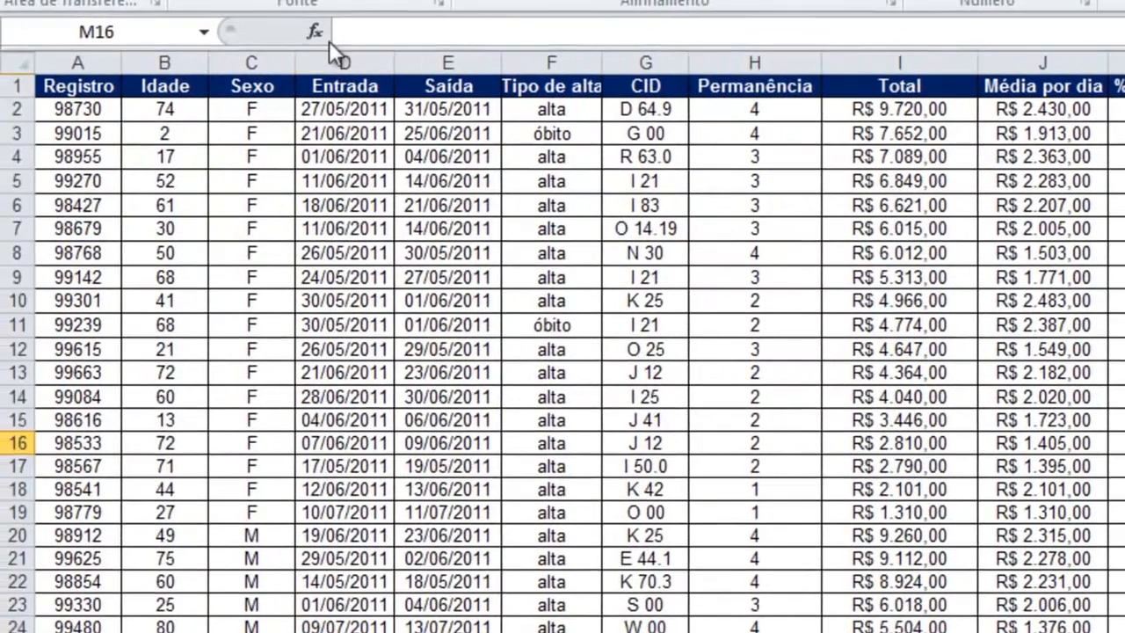
pyautogui.click(315, 32)
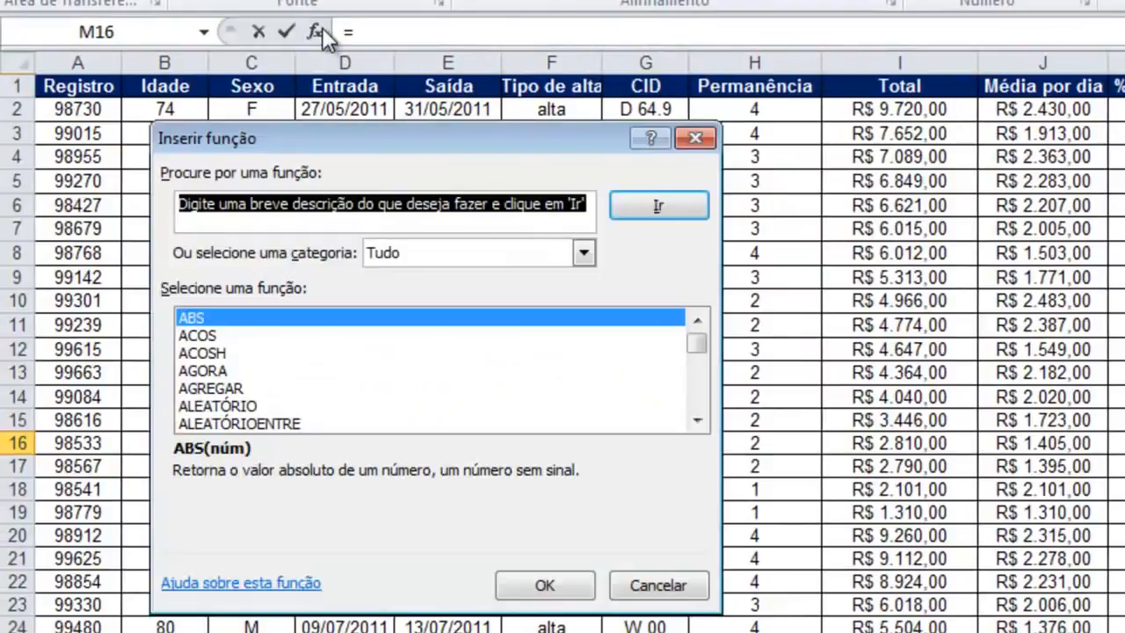
pyautogui.click(582, 253)
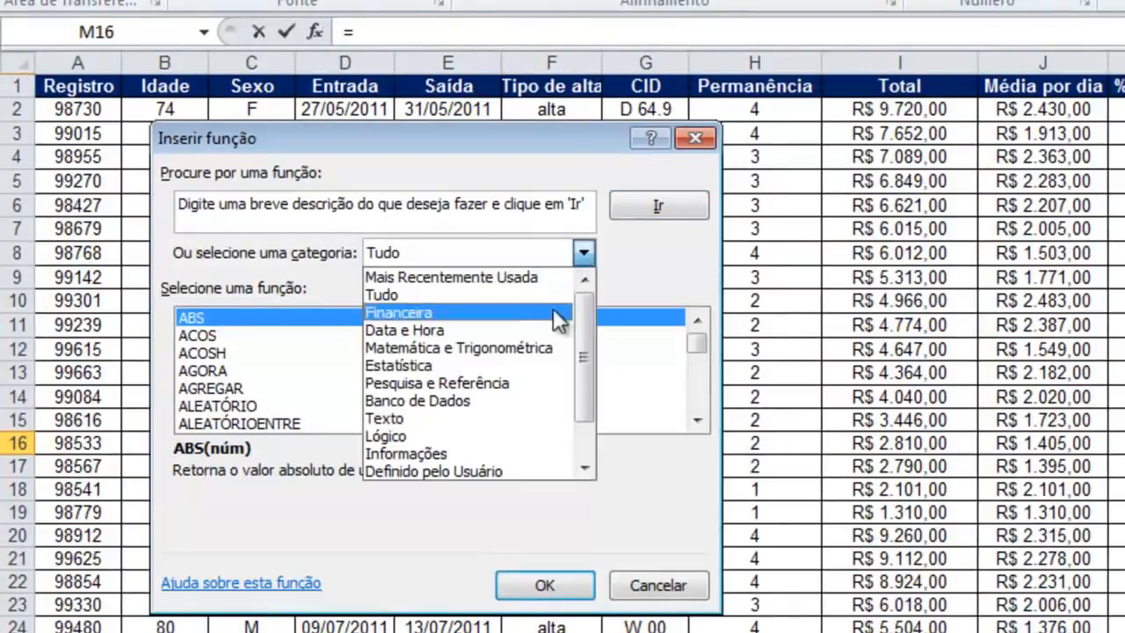
pyautogui.click(546, 364)
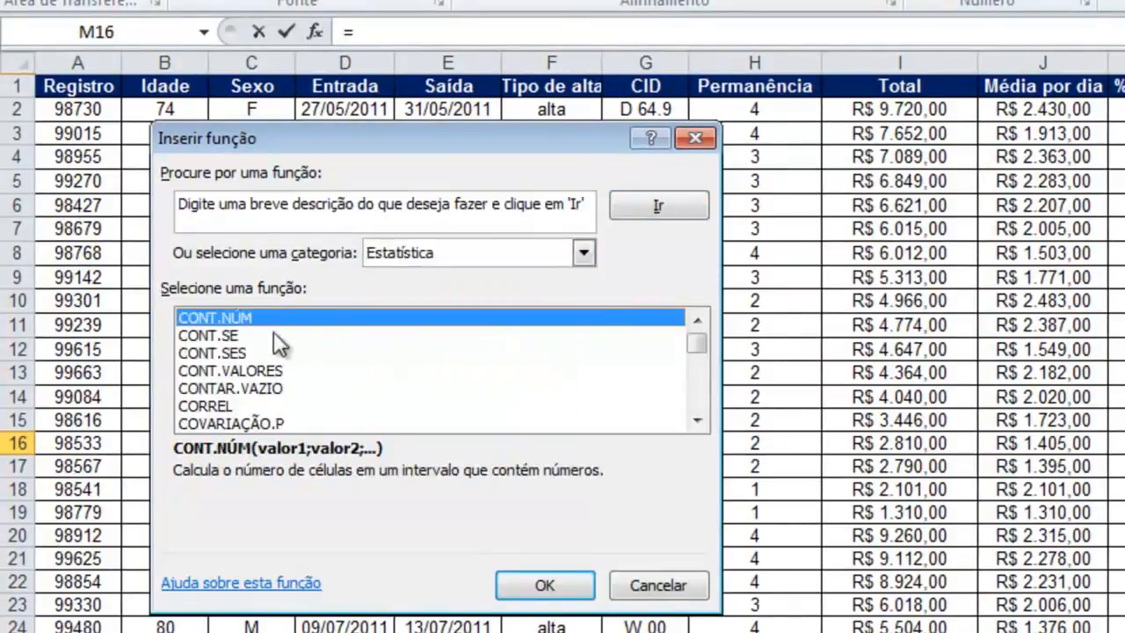
pyautogui.click(251, 334)
pyautogui.click(582, 590)
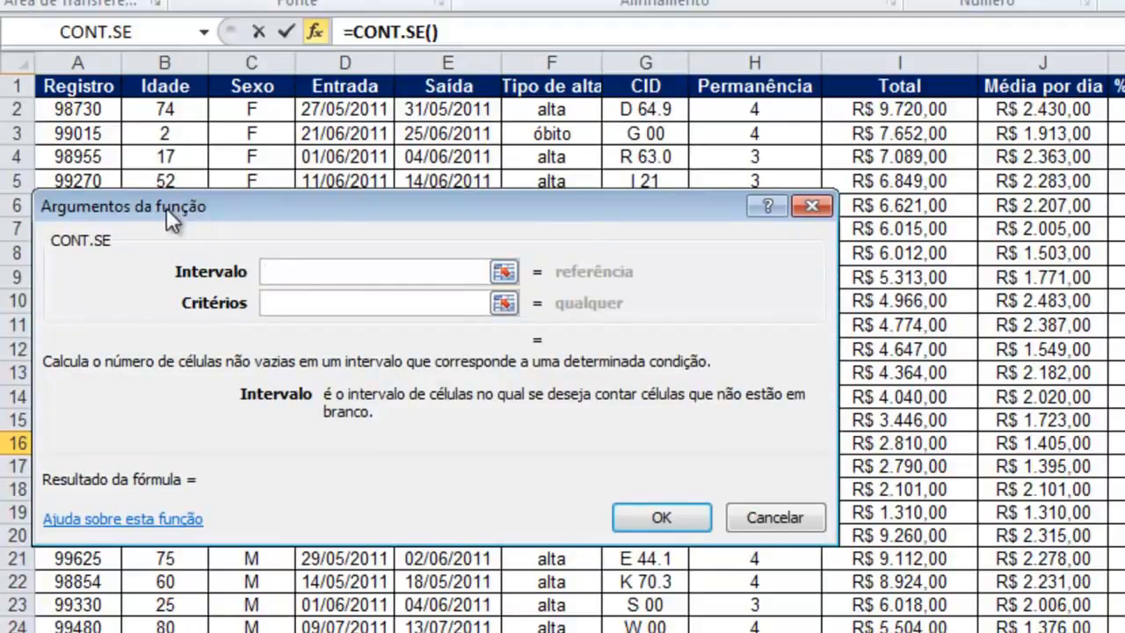
# Step: Set the CONT.SE range to the Tipo de alta column, F2:F1048576, with the criterion óbito, and complete the formula
pyautogui.click(564, 108)
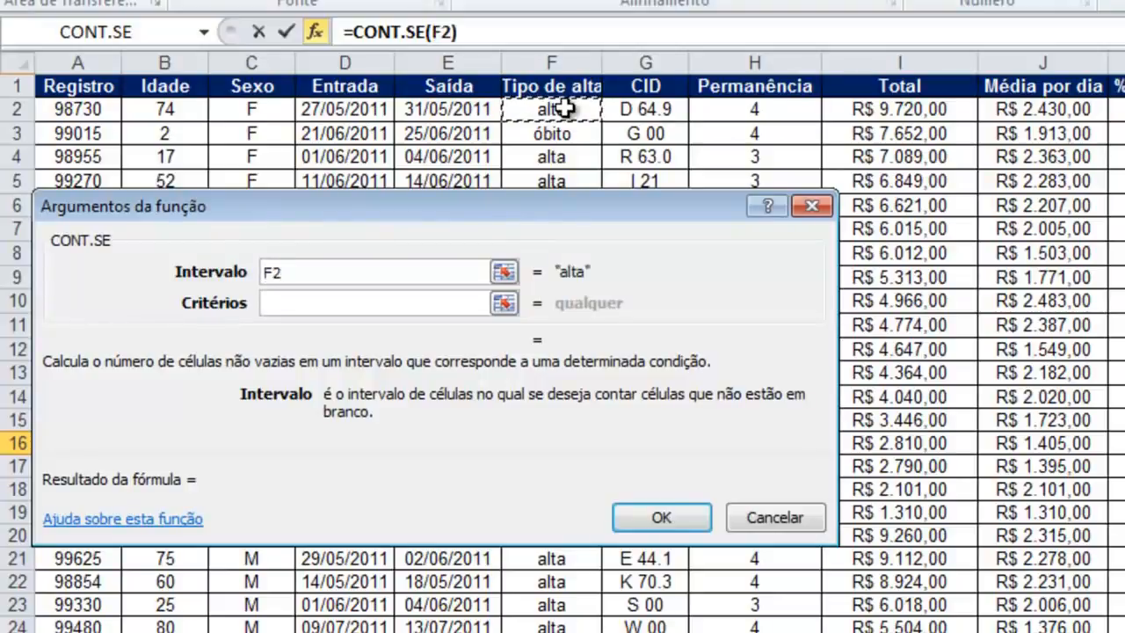
pyautogui.hotkey('ctrl', 'shift', 'Down')
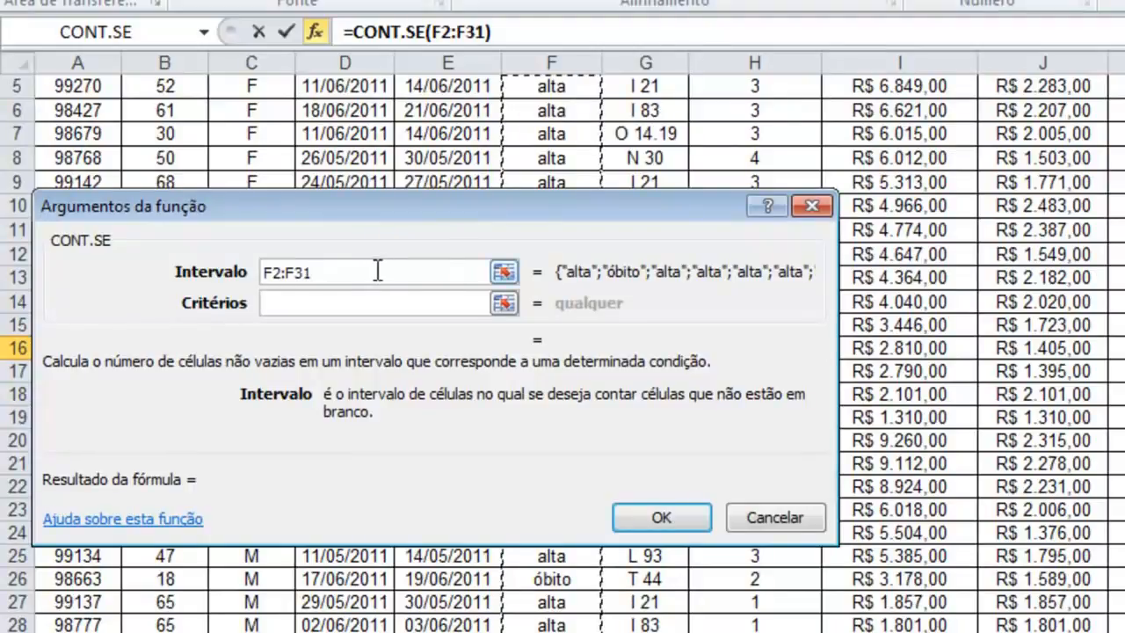
pyautogui.hotkey('ctrl', 'shift', 'Down')
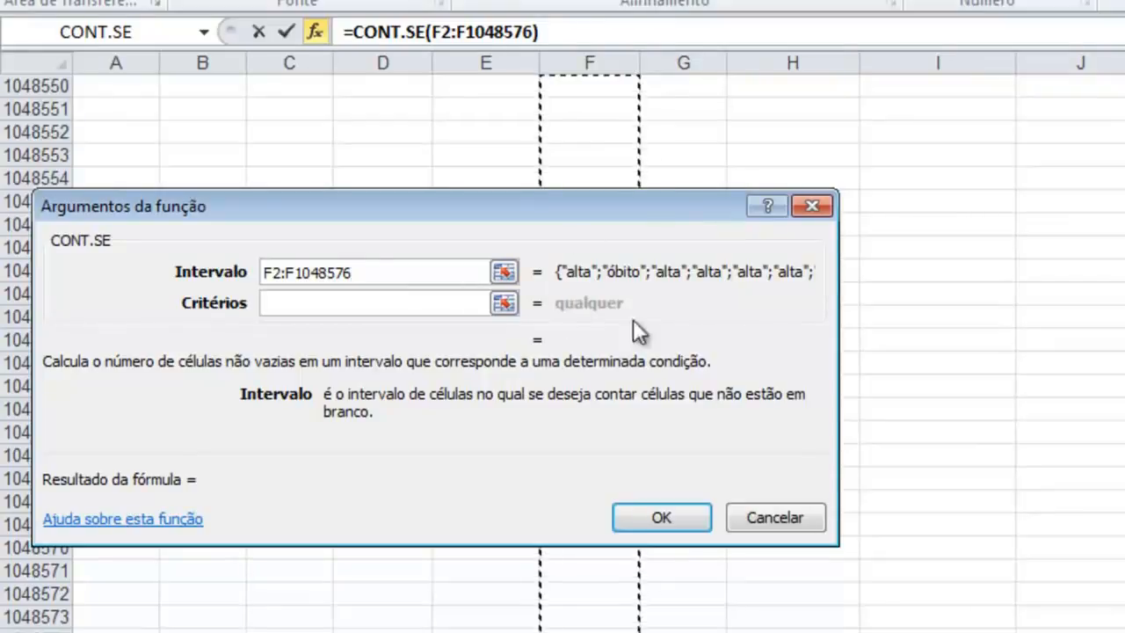
pyautogui.click(286, 304)
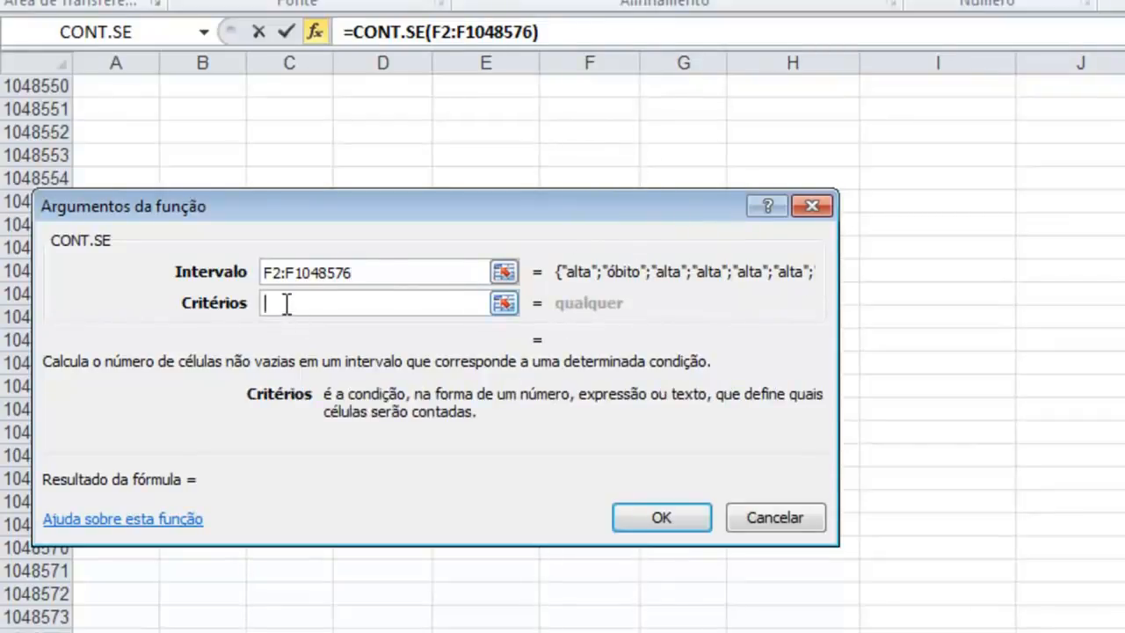
pyautogui.write('óbitop')
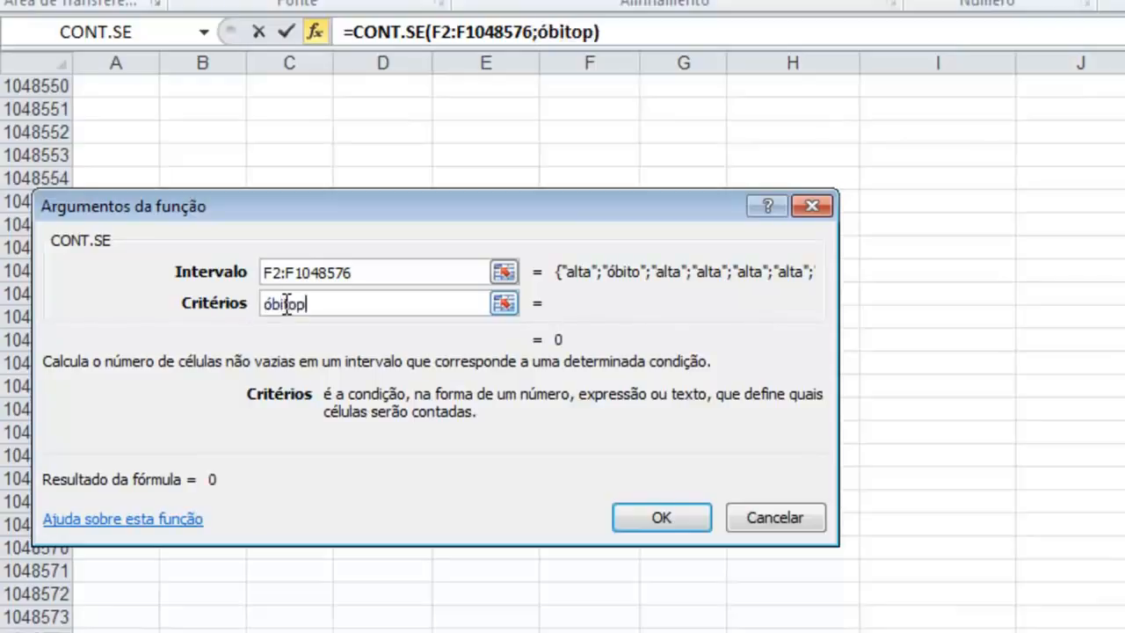
pyautogui.press('BackSpace')
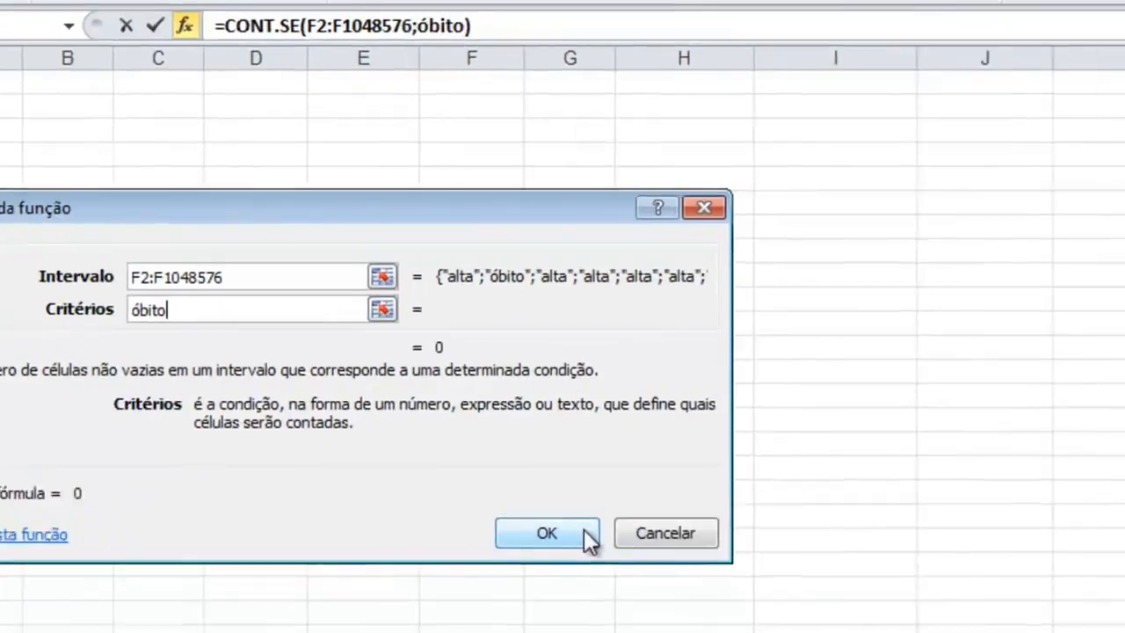
pyautogui.click(661, 517)
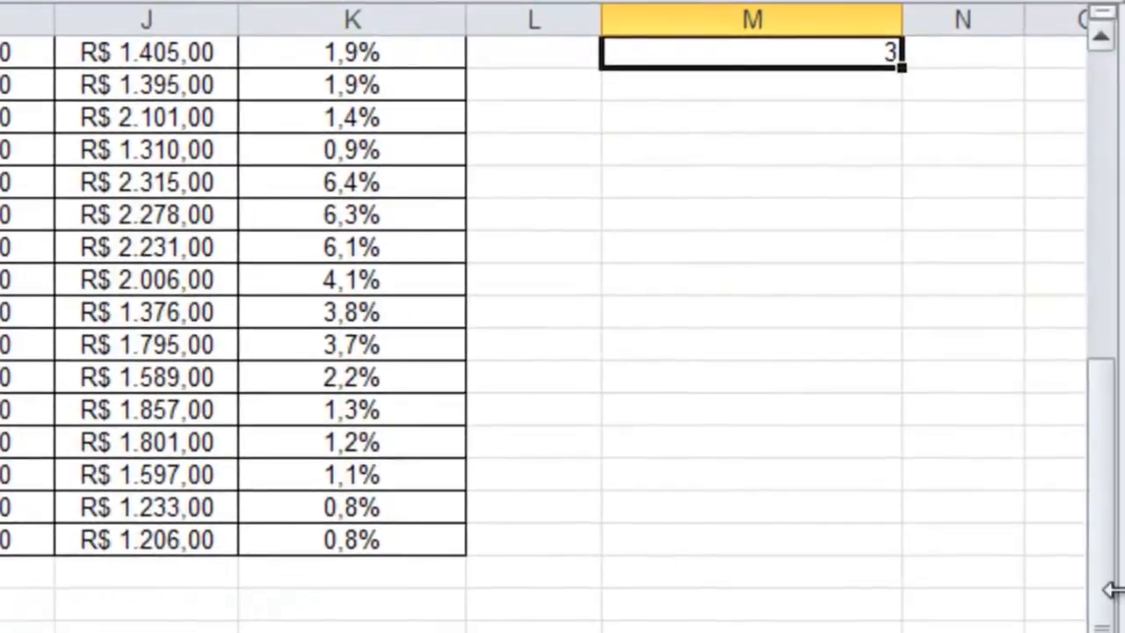
# Step: Label the deaths count "Número de óbitos" in M15 and enter the label "Número de altas" in M18
pyautogui.scroll(5, 1062, 537)
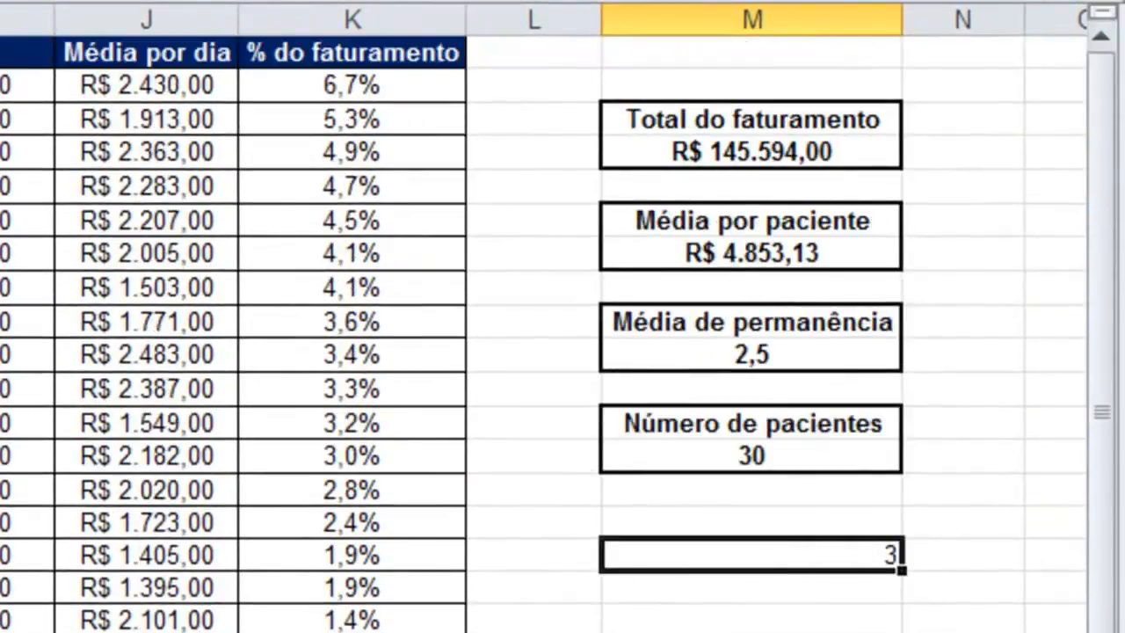
pyautogui.click(782, 525)
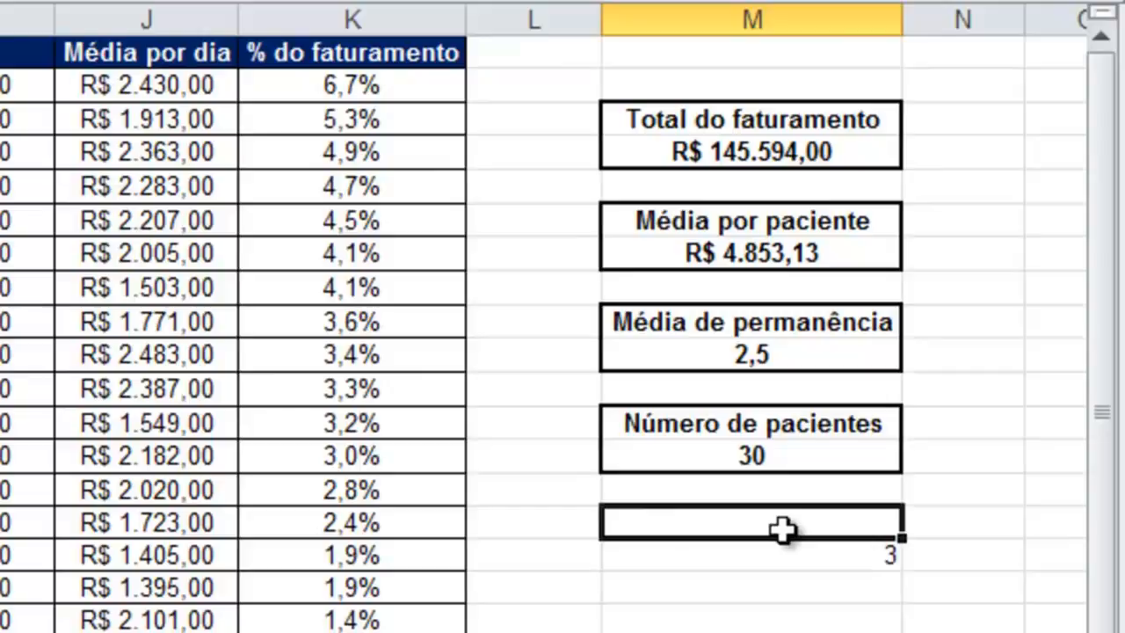
pyautogui.write('Número de óbitos')
pyautogui.press('Return')
pyautogui.press('Return')
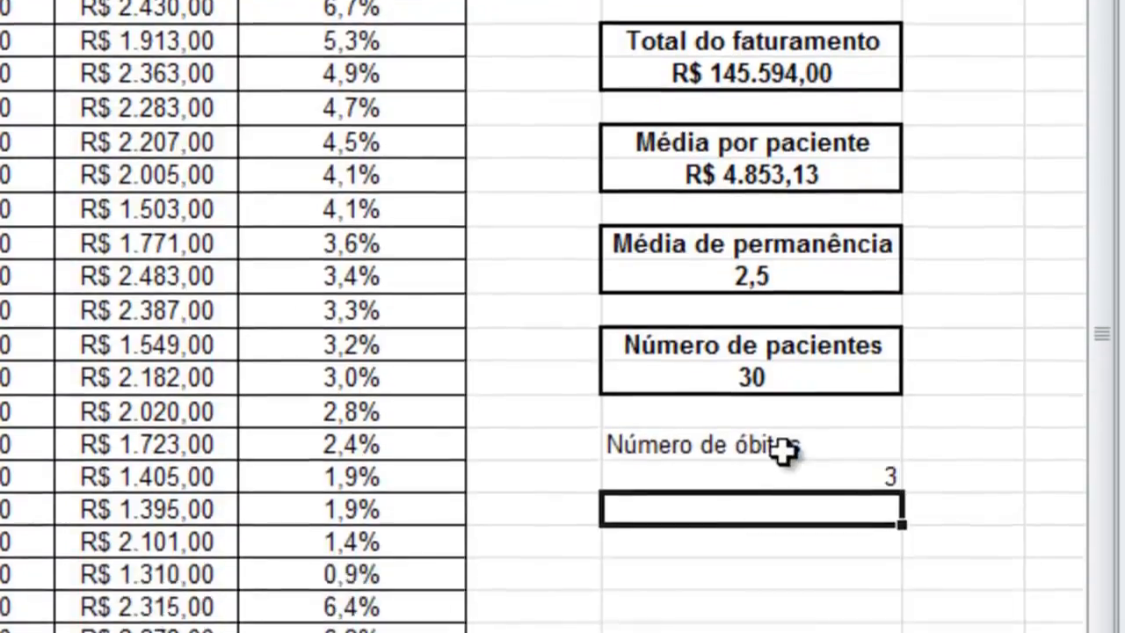
pyautogui.write('Númer')
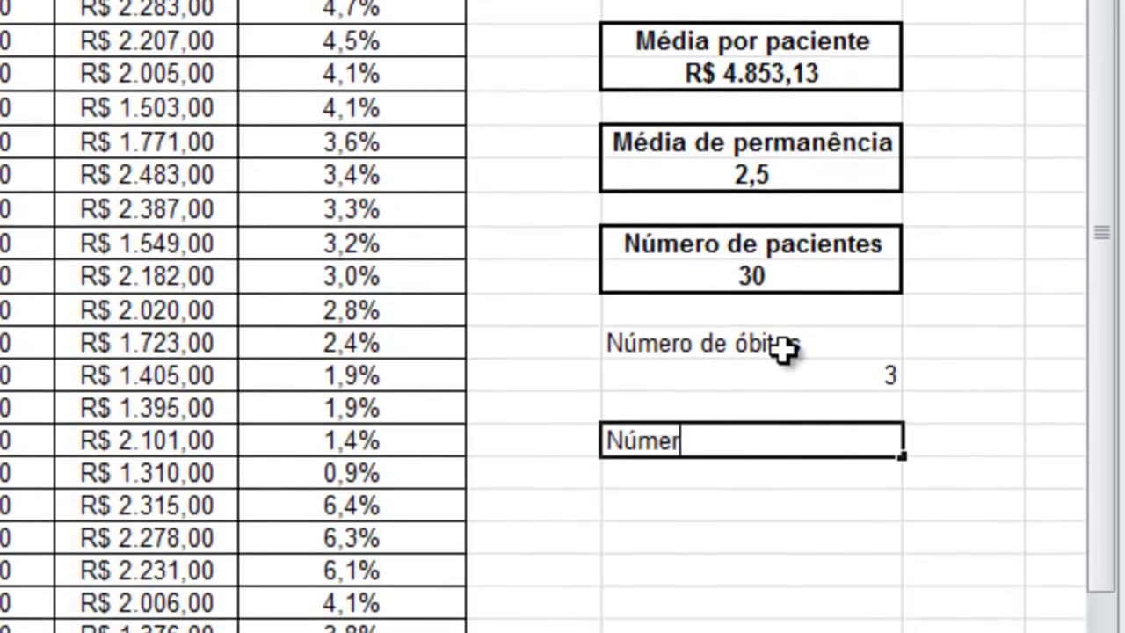
pyautogui.write('o de altas')
pyautogui.press('Return')
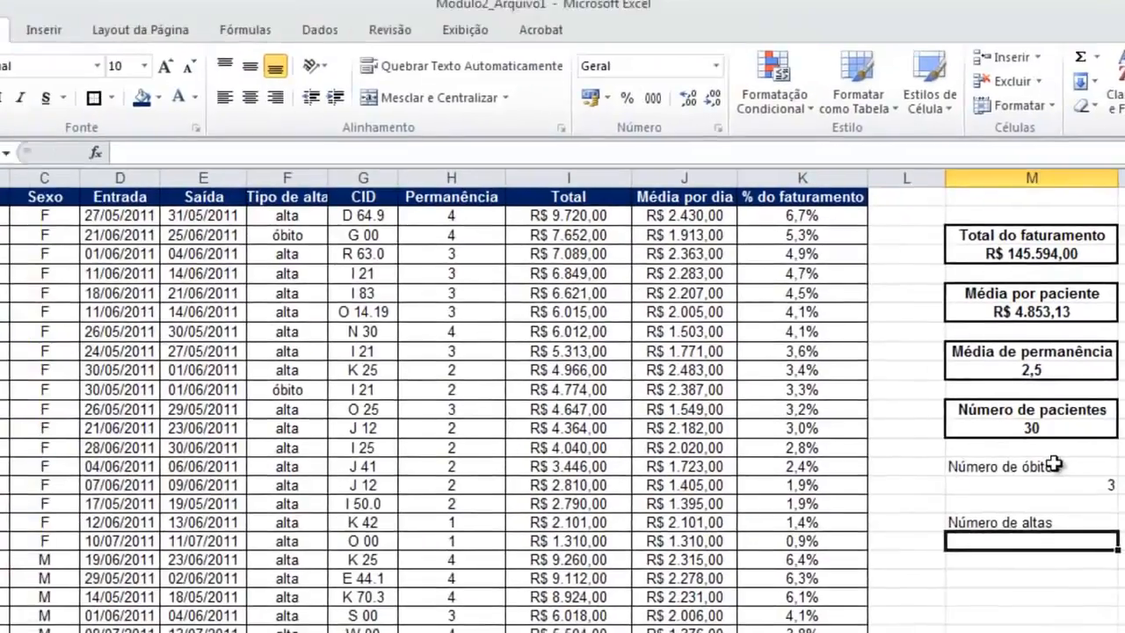
# Step: Make the Número de óbitos and Número de altas blocks bold and centred, each with a thick outline border
pyautogui.moveTo(747, 344); pyautogui.dragTo(773, 376)
pyautogui.click(18, 106)
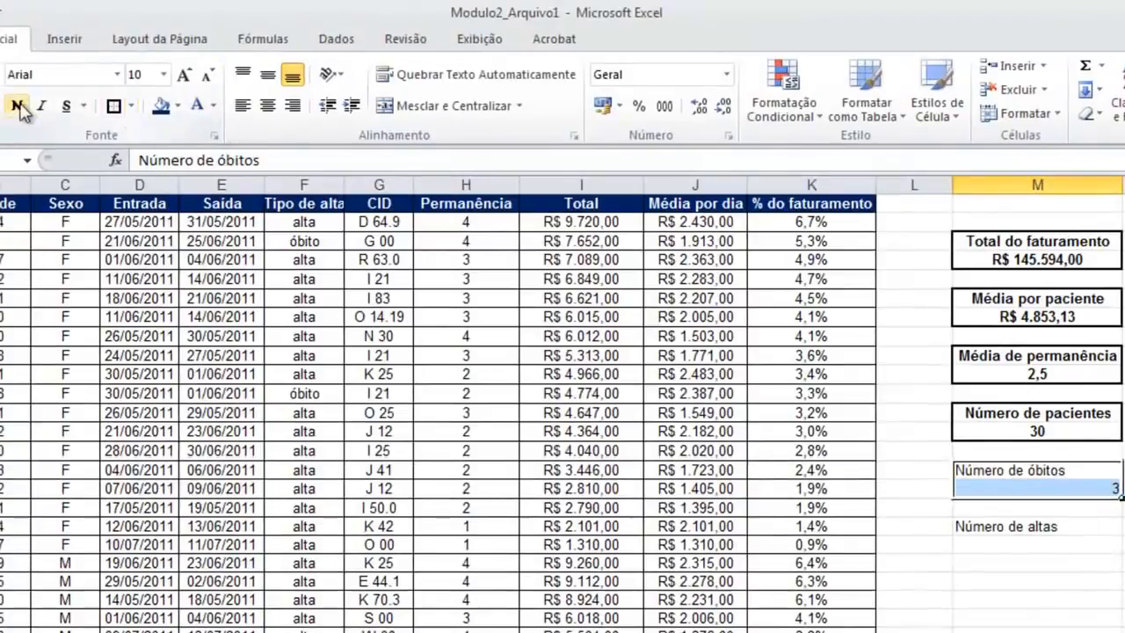
pyautogui.click(267, 105)
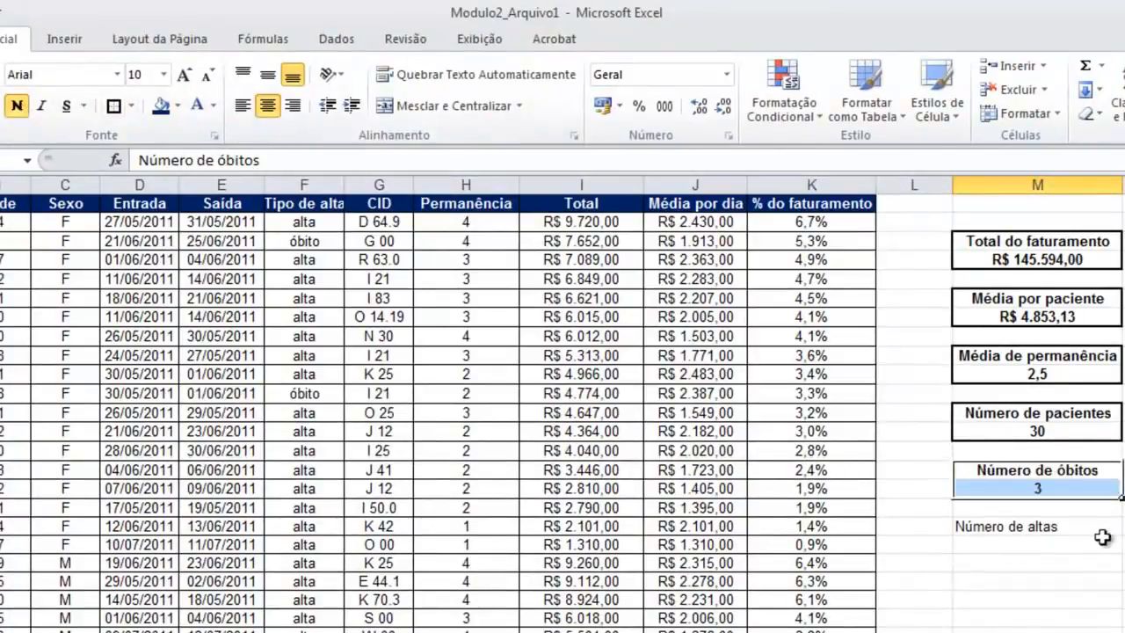
pyautogui.moveTo(1099, 527); pyautogui.dragTo(1101, 545)
pyautogui.click(267, 106)
pyautogui.click(17, 107)
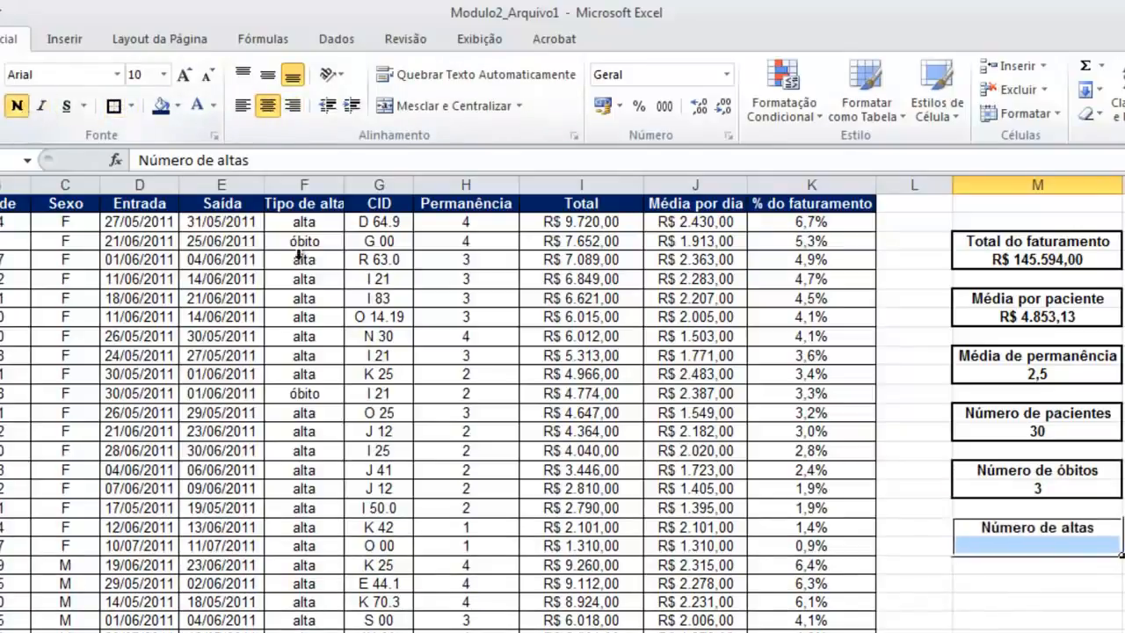
pyautogui.click(1018, 570)
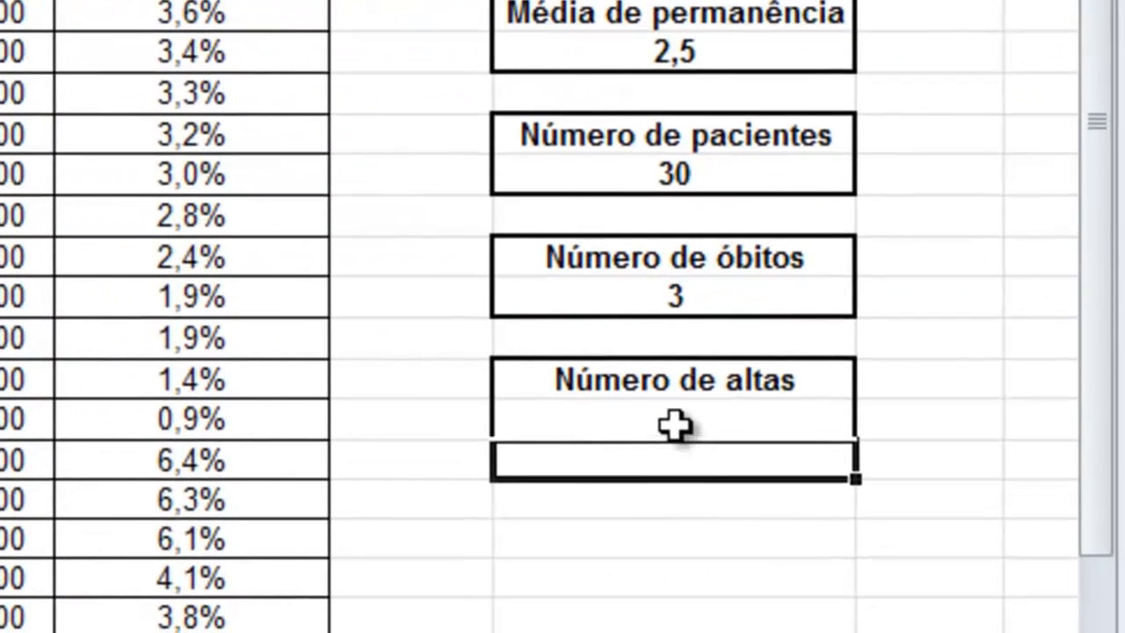
# Step: Enter =CONT.SE(F2:F1048576;"alta") in M19, directly below the Número de altas label
pyautogui.click(1040, 547)
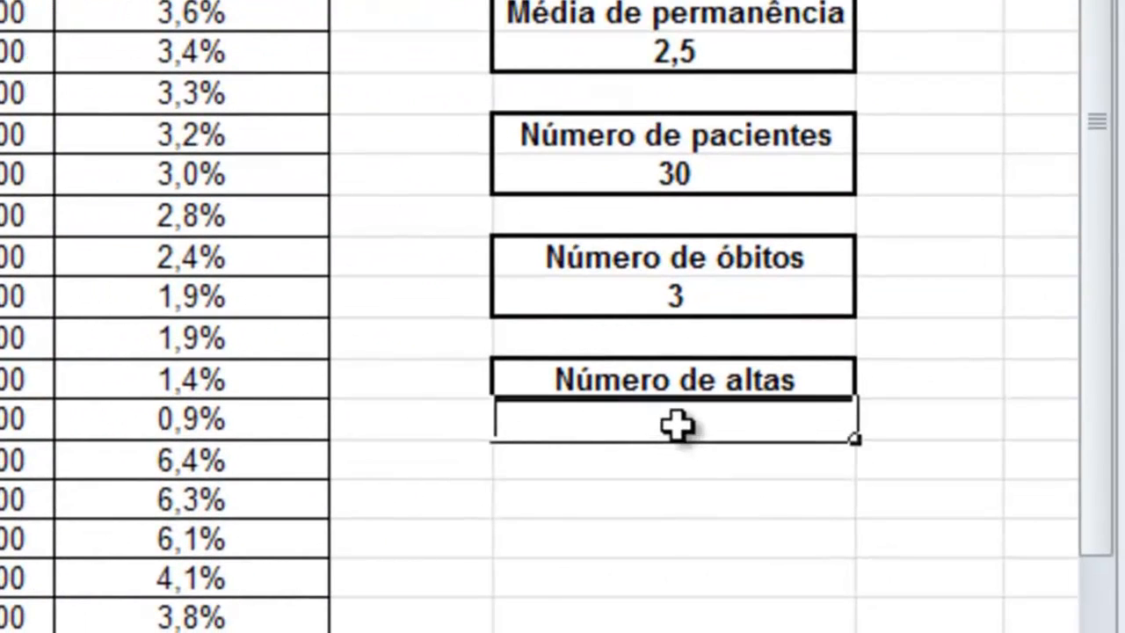
pyautogui.doubleClick(677, 425)
pyautogui.write('=')
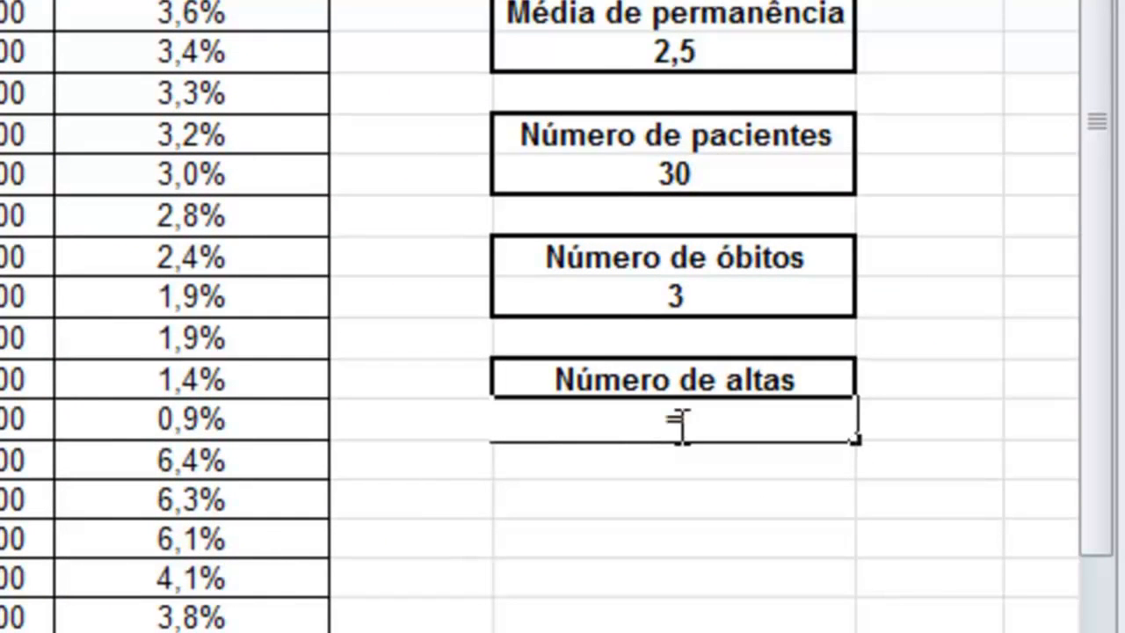
pyautogui.write('cont.se')
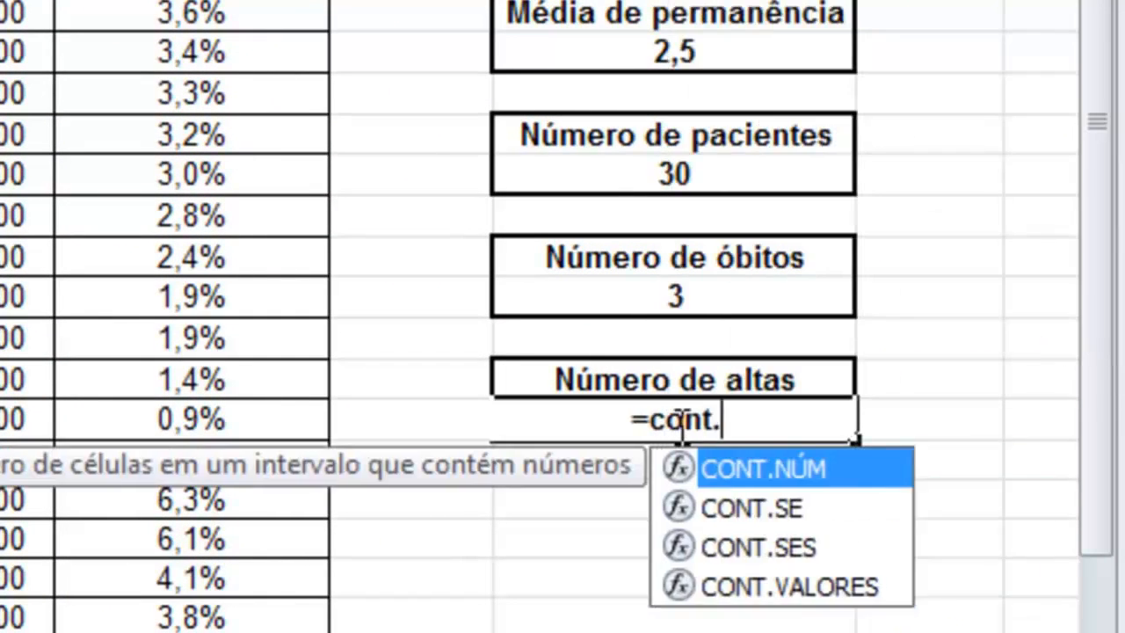
pyautogui.write('(')
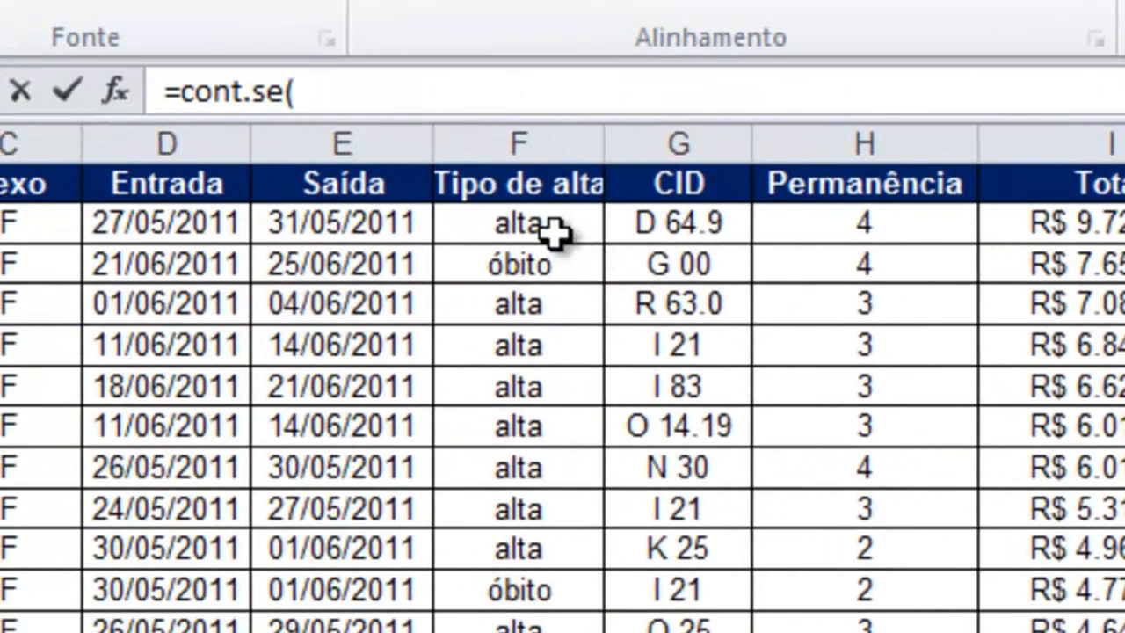
pyautogui.click(552, 230)
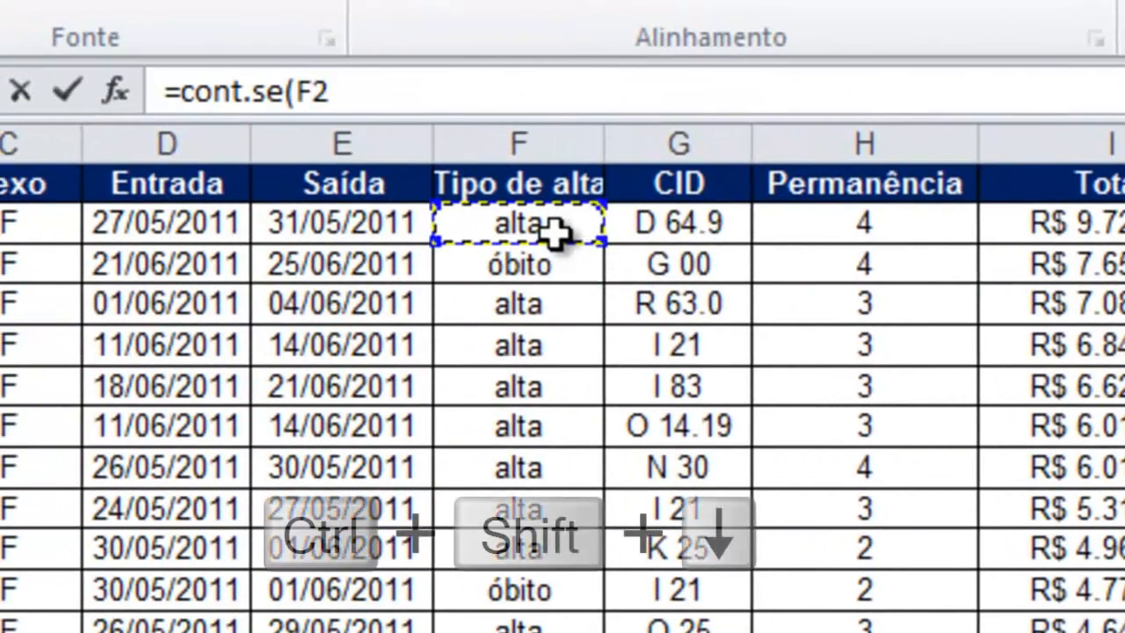
pyautogui.hotkey('ctrl', 'shift', 'Down')
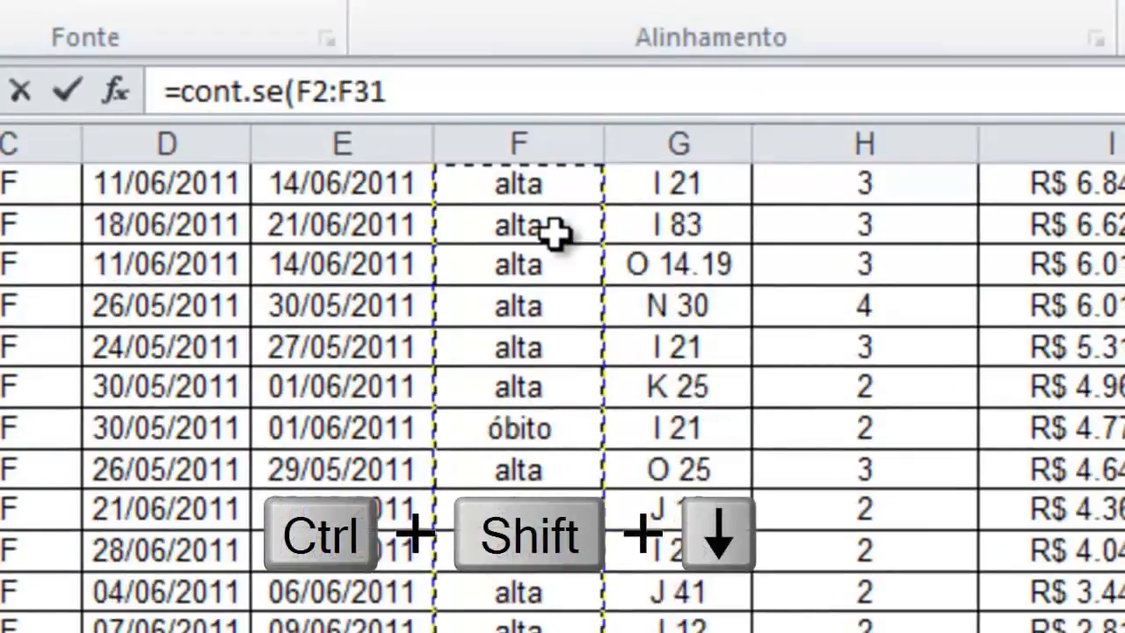
pyautogui.scroll(-2, 552, 230)
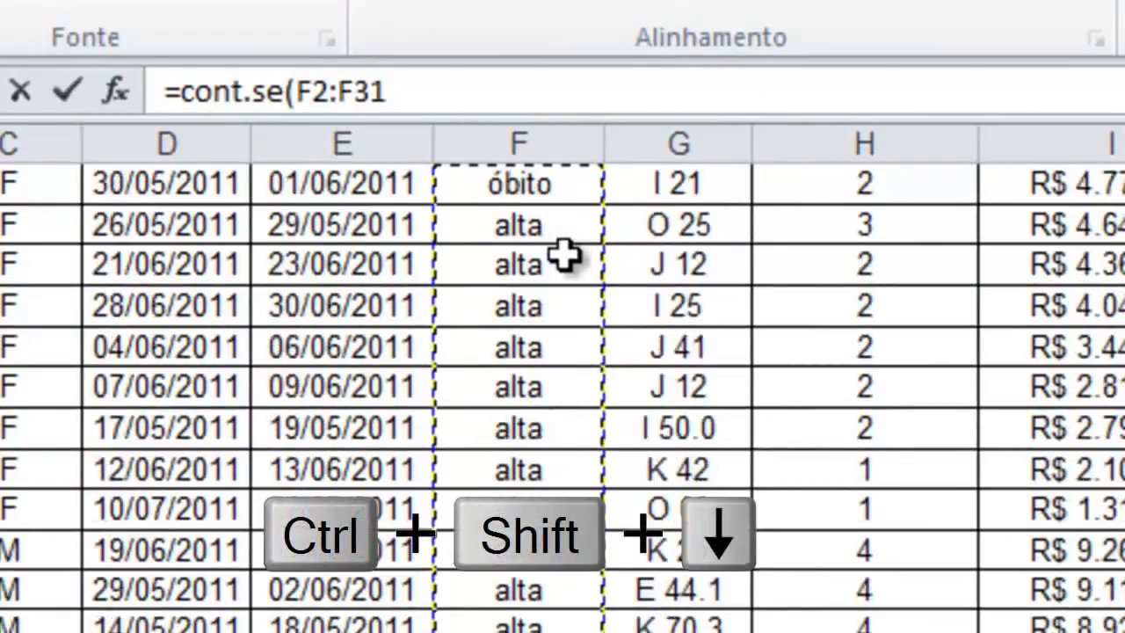
pyautogui.hotkey('ctrl', 'shift', 'Down')
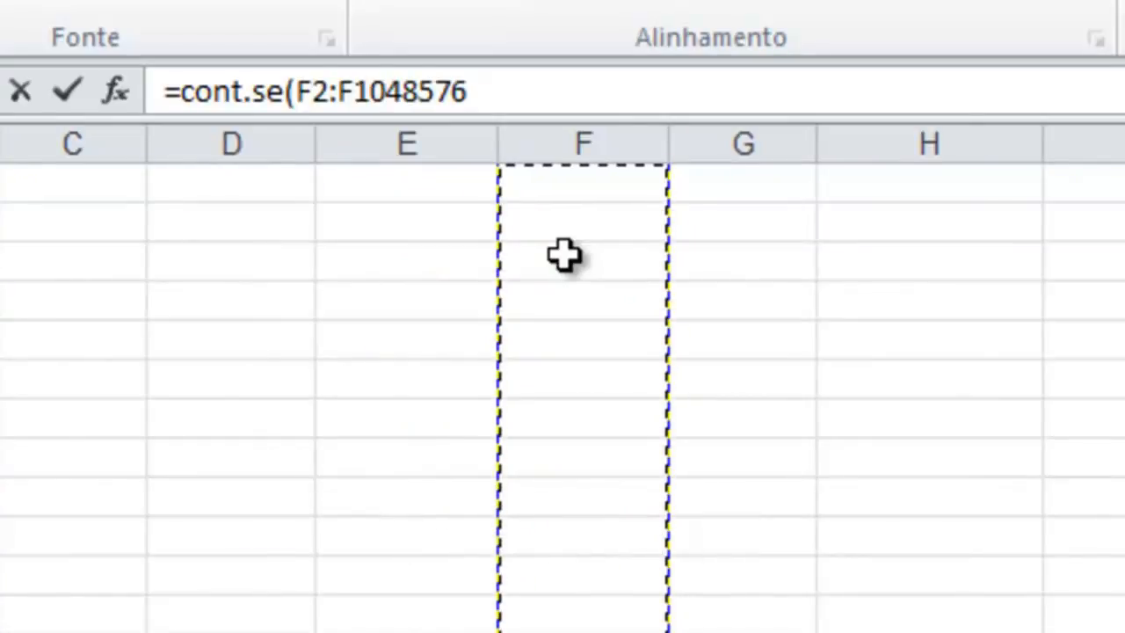
pyautogui.write(';')
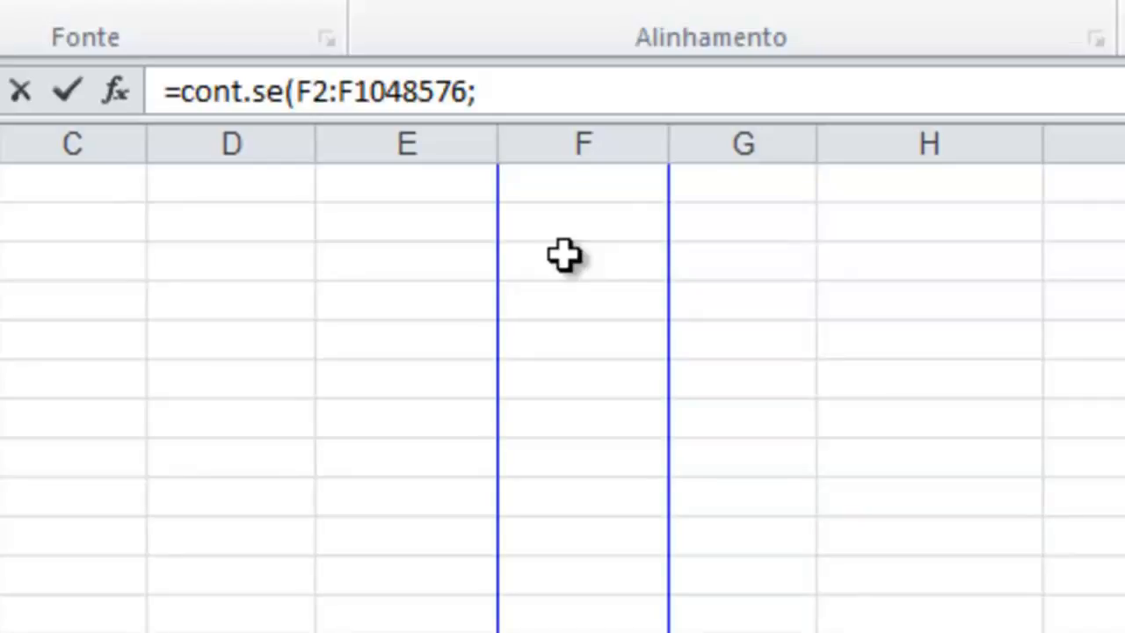
pyautogui.write('"alta"')
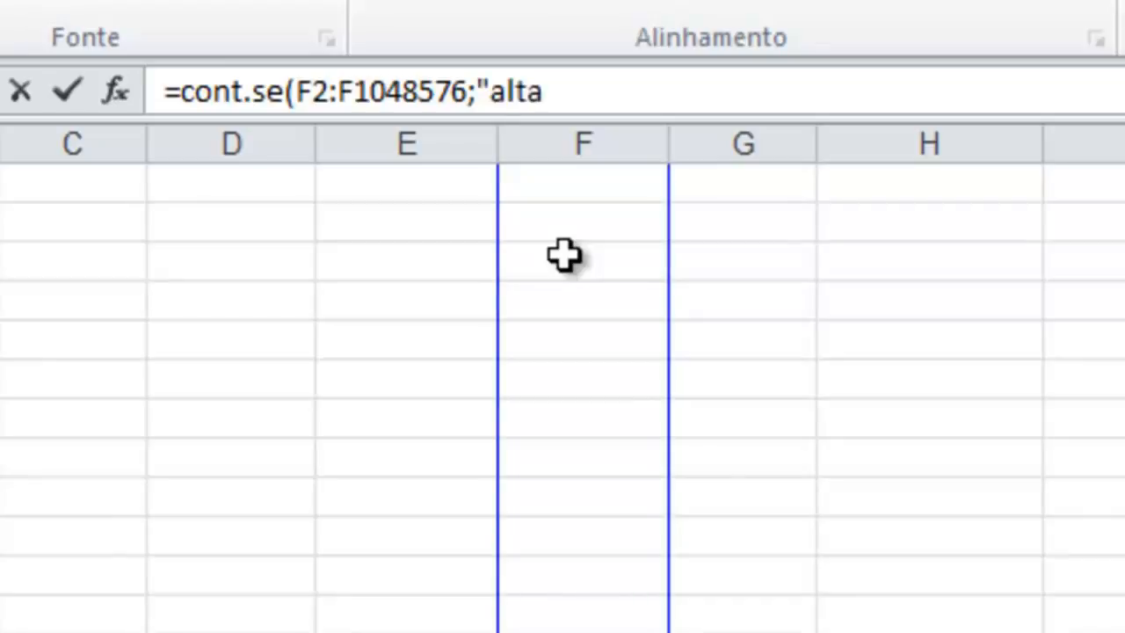
pyautogui.press('Return')
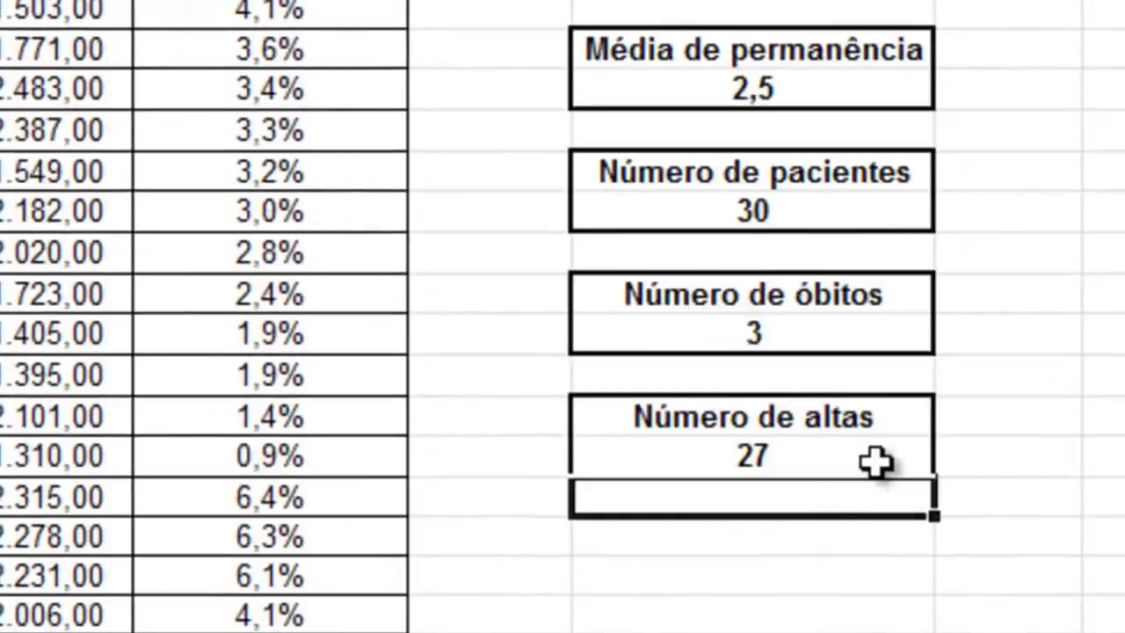
# Step: Examine the CONT.SE formulas behind the Número de óbitos and Número de altas counts, comparing their ranges and criteria
pyautogui.click(874, 463)
pyautogui.click(888, 333)
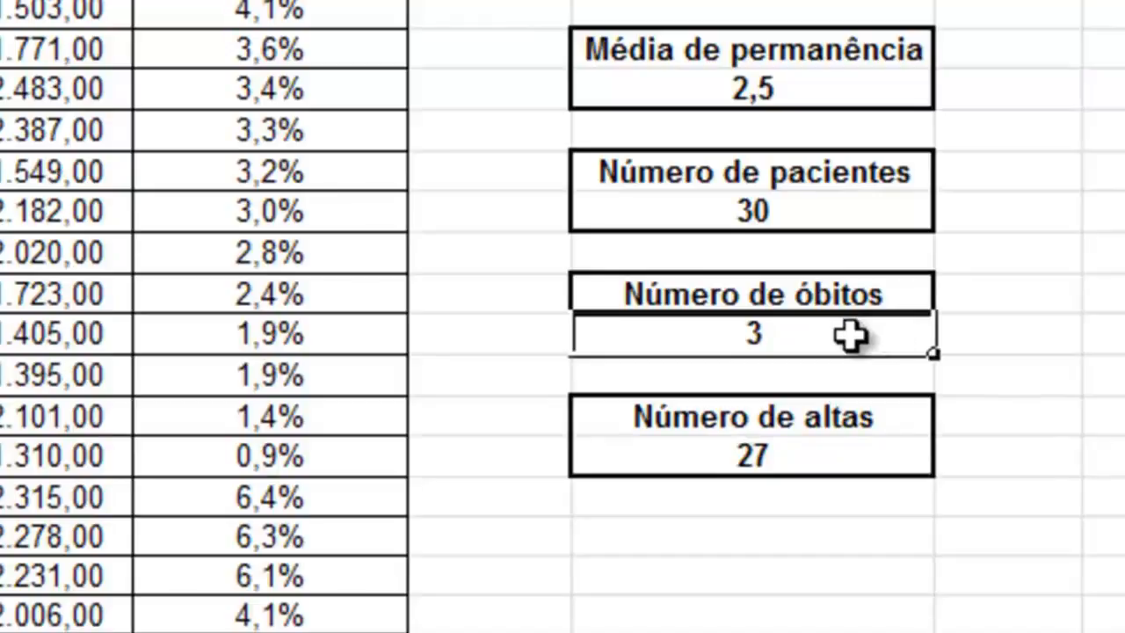
pyautogui.doubleClick(851, 335)
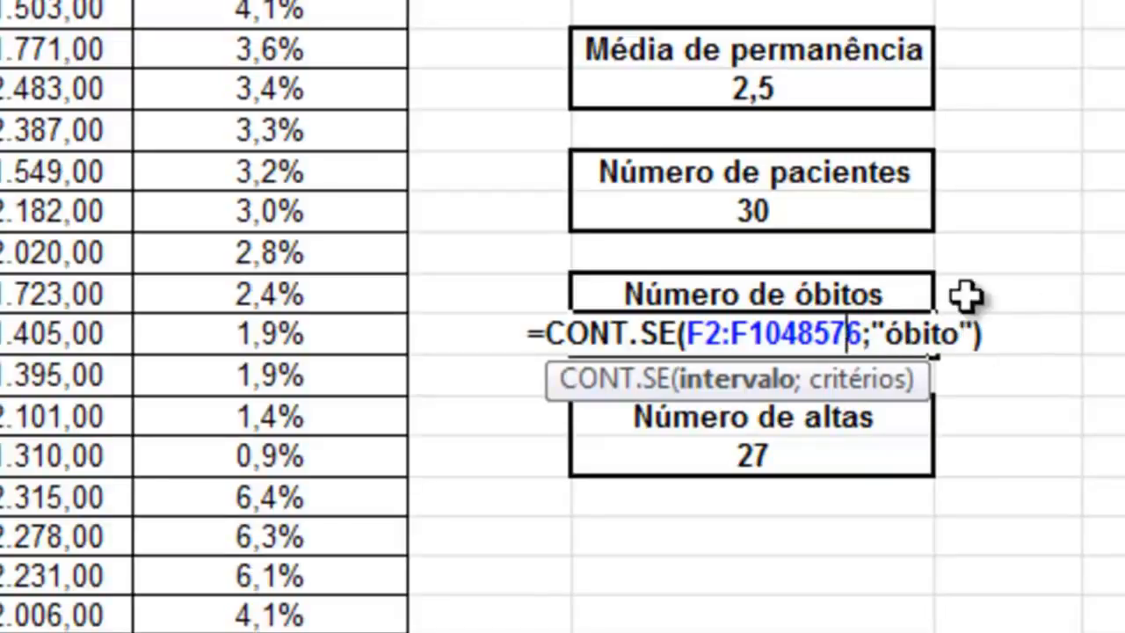
pyautogui.click(870, 448)
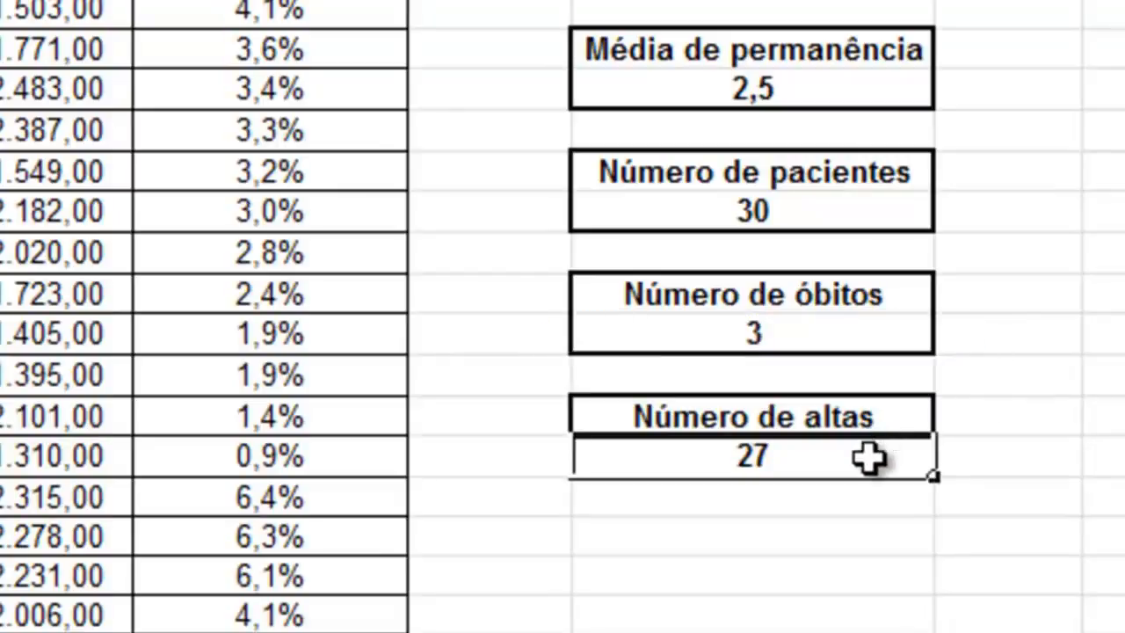
pyautogui.doubleClick(868, 457)
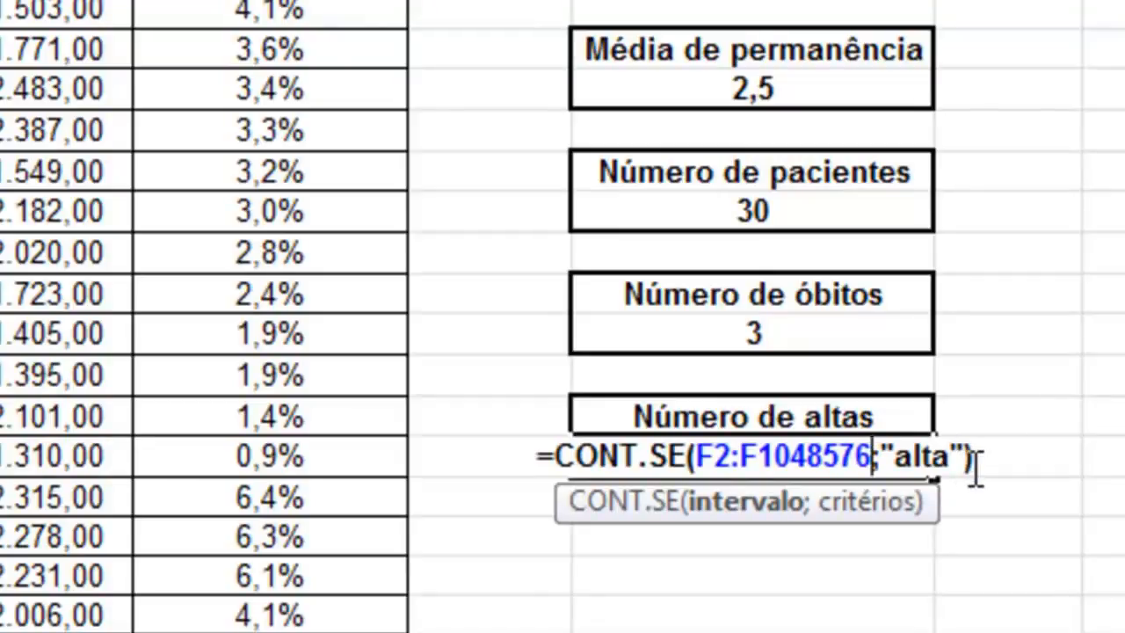
pyautogui.press('Return')
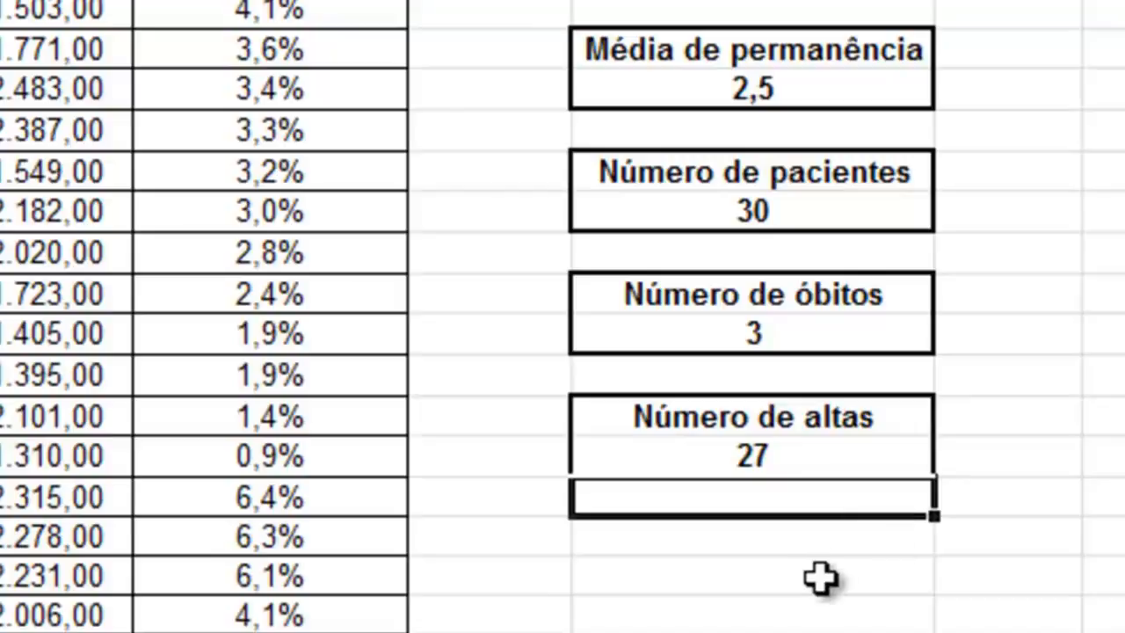
# Step: Enter the label "Pacientes com 4 dias" in M21, below the Número de altas block
pyautogui.click(800, 537)
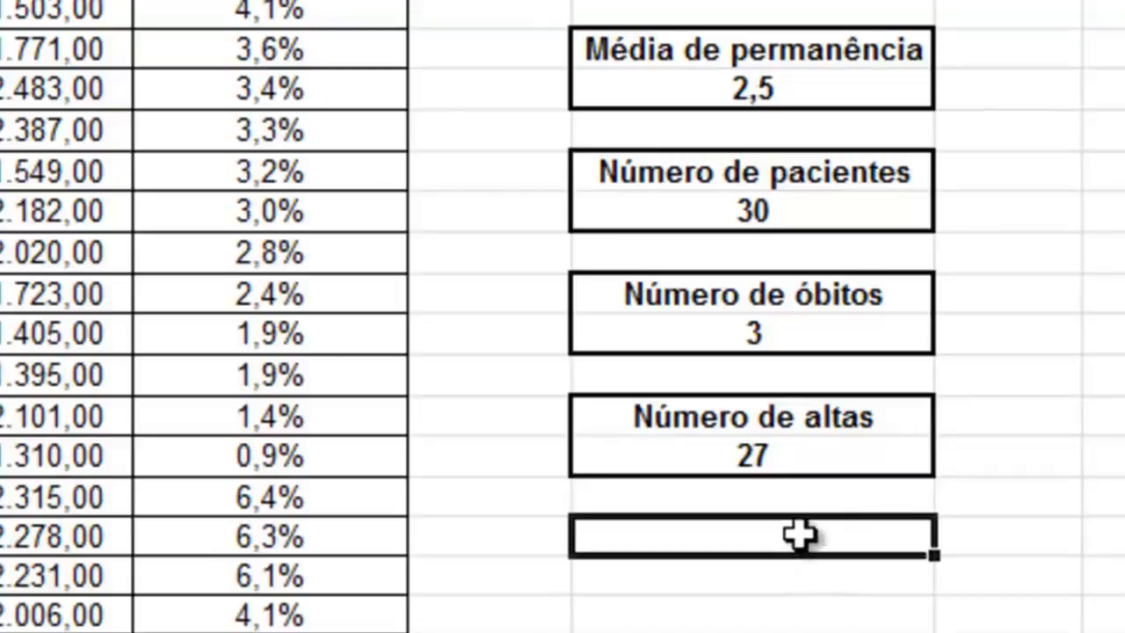
pyautogui.write('Pacientes com 4')
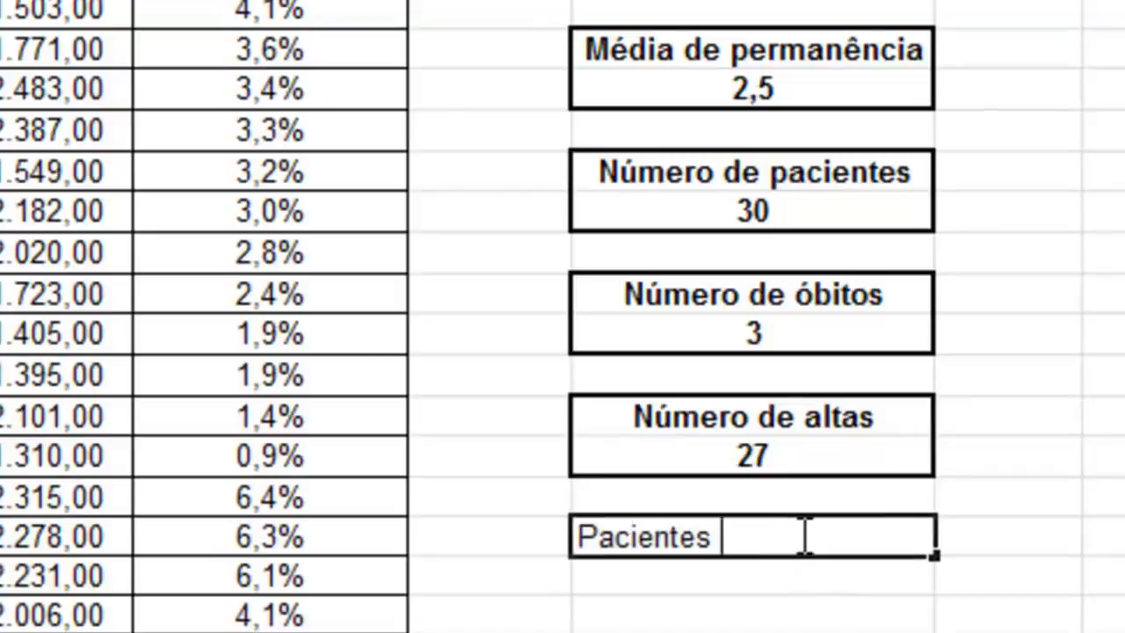
pyautogui.write(' dias')
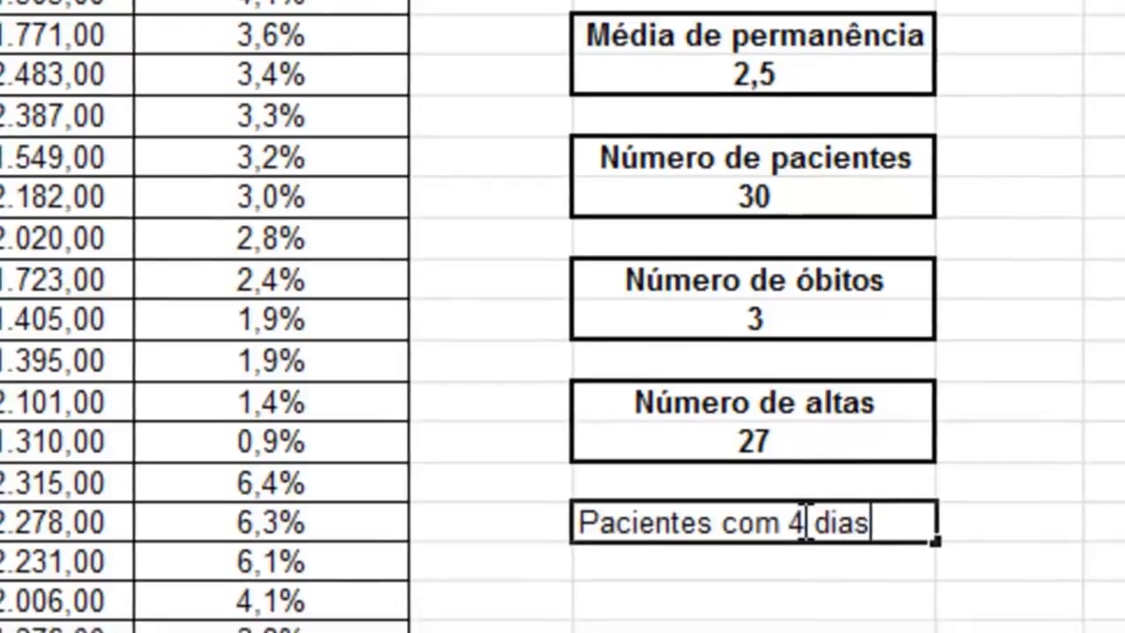
pyautogui.press('Return')
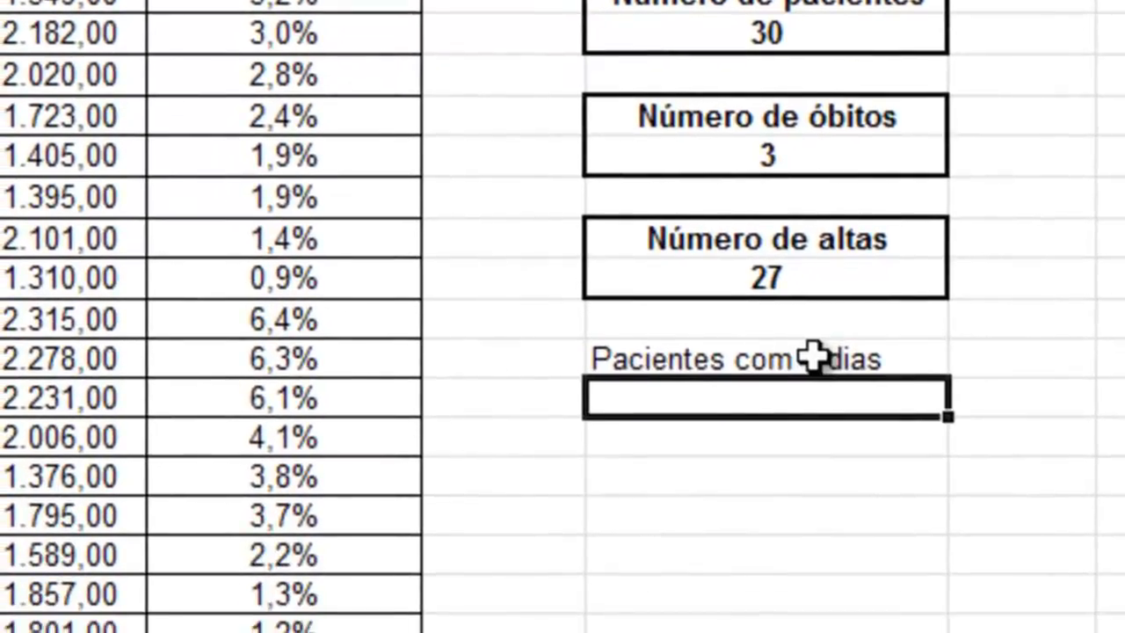
# Step: Enter =CONT.SE(H2:H1048576;4) in M22, directly below the Pacientes com 4 dias label, and review the formula
pyautogui.write('=cont')
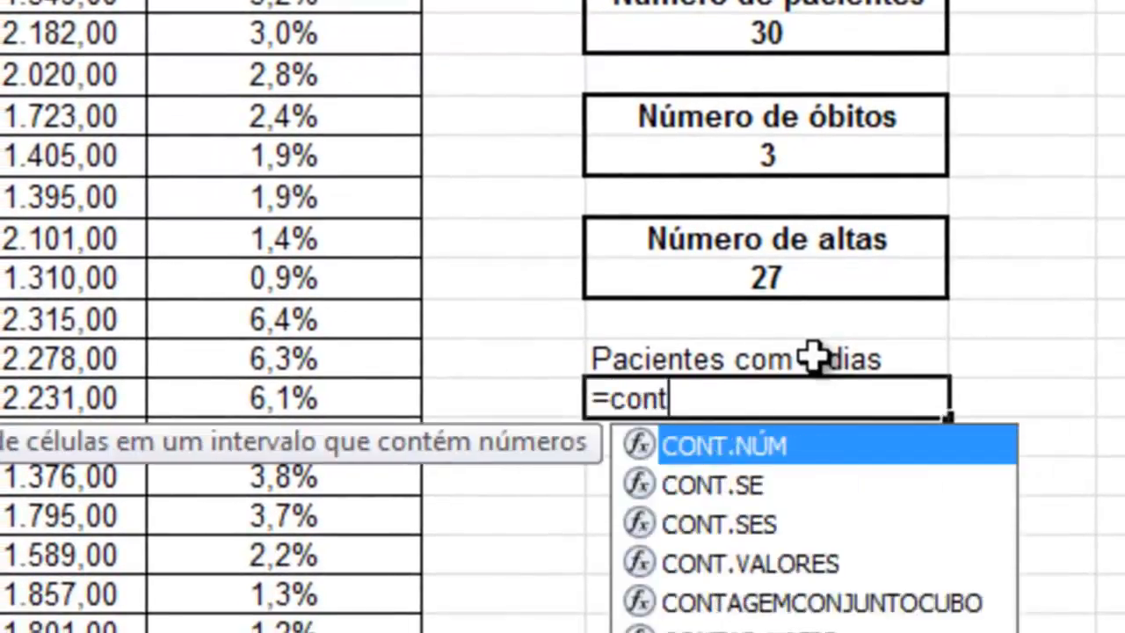
pyautogui.write('.se(')
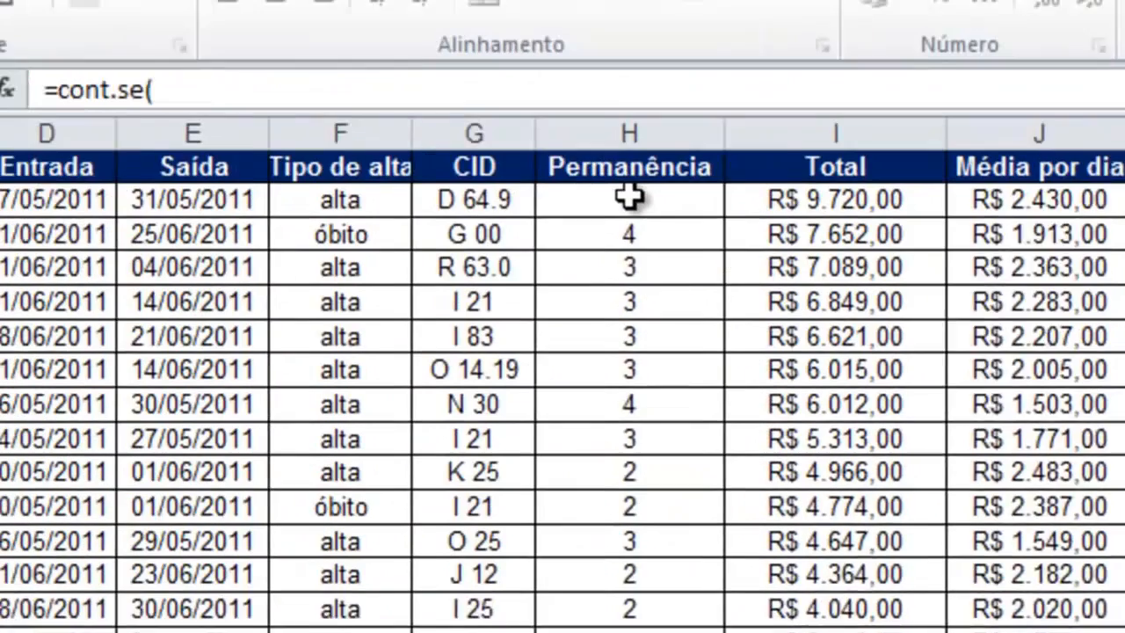
pyautogui.click(670, 208)
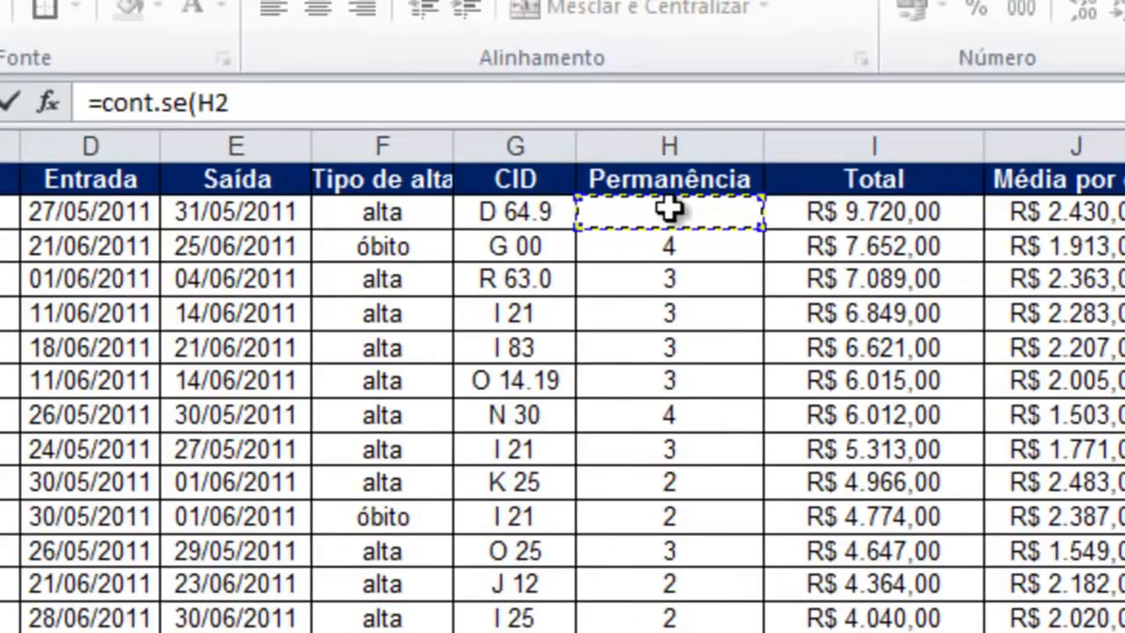
pyautogui.hotkey('ctrl', 'shift', 'Down')
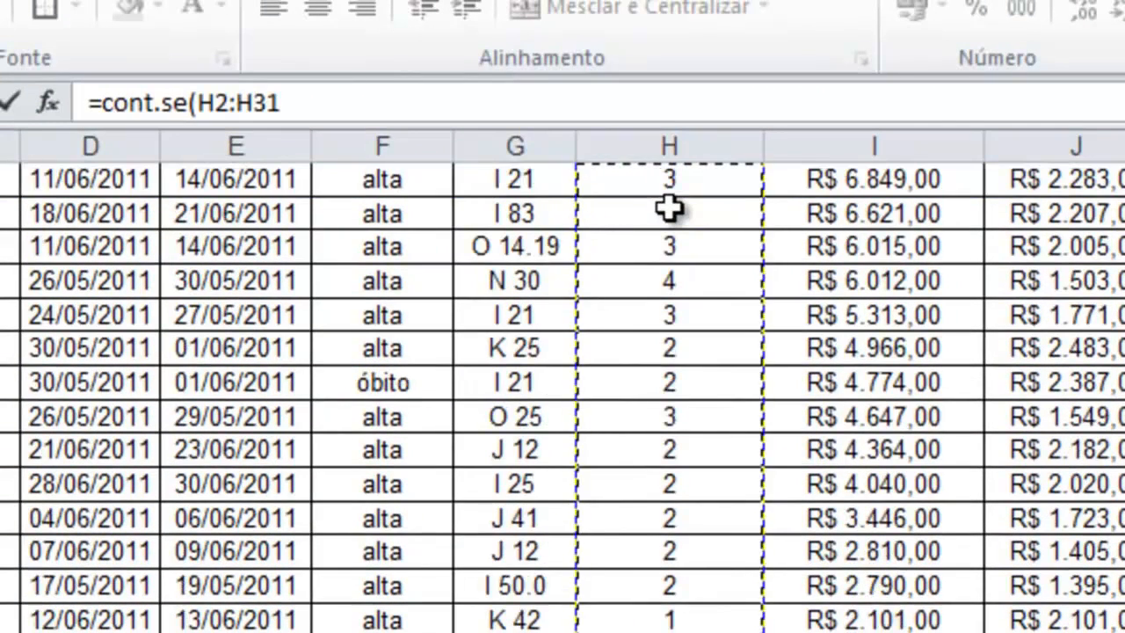
pyautogui.hotkey('ctrl', 'shift', 'Down')
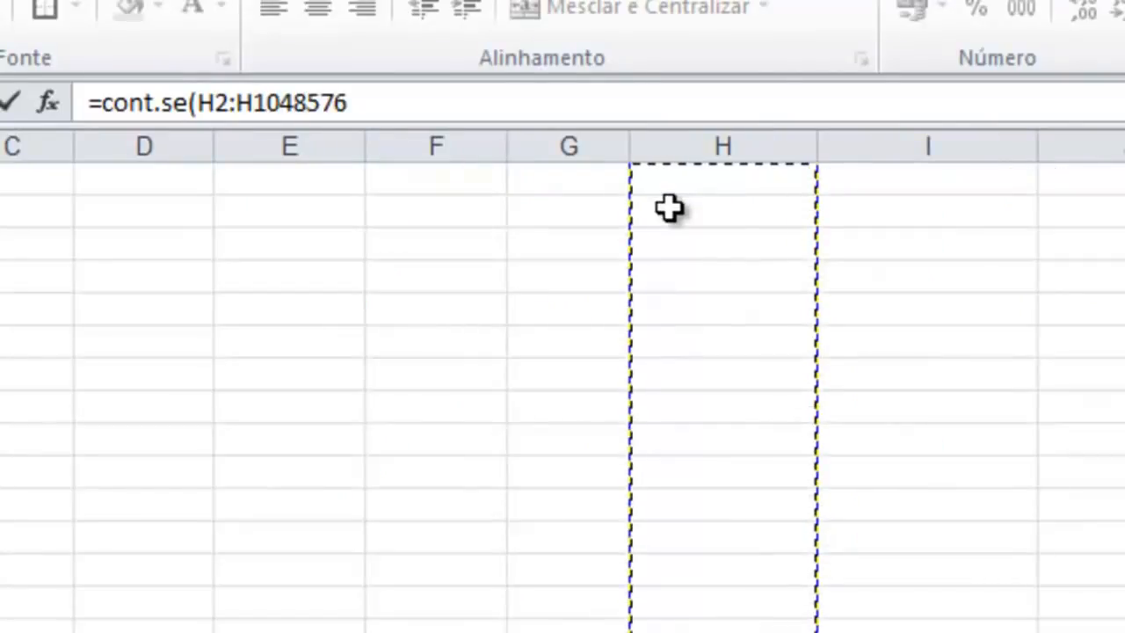
pyautogui.write(';')
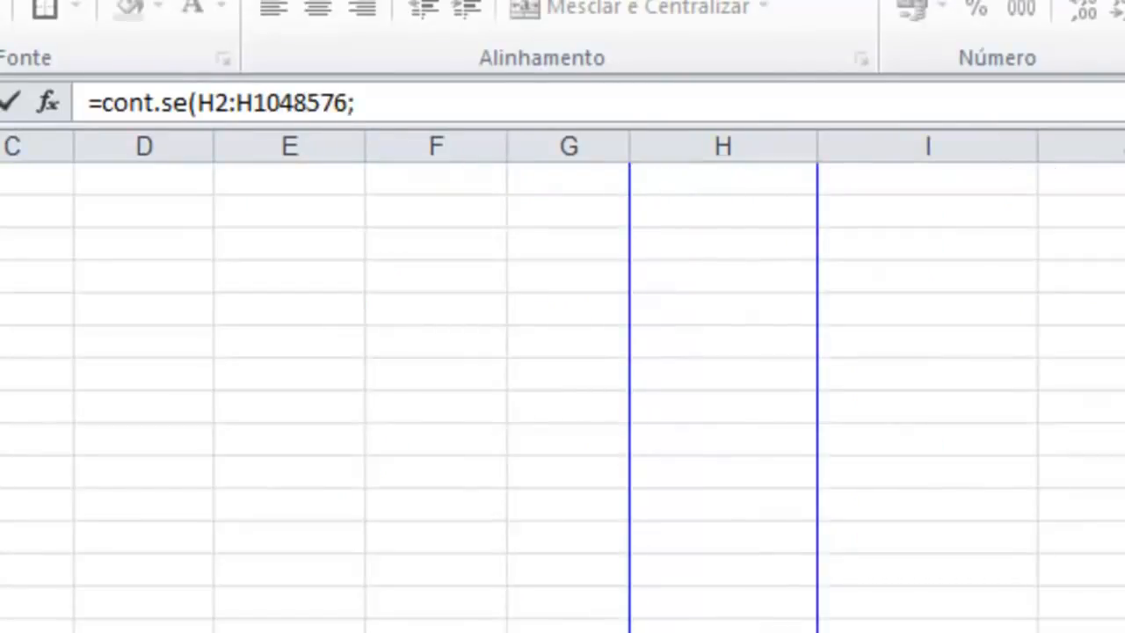
pyautogui.hotkey('ctrl', 'BackSpace')
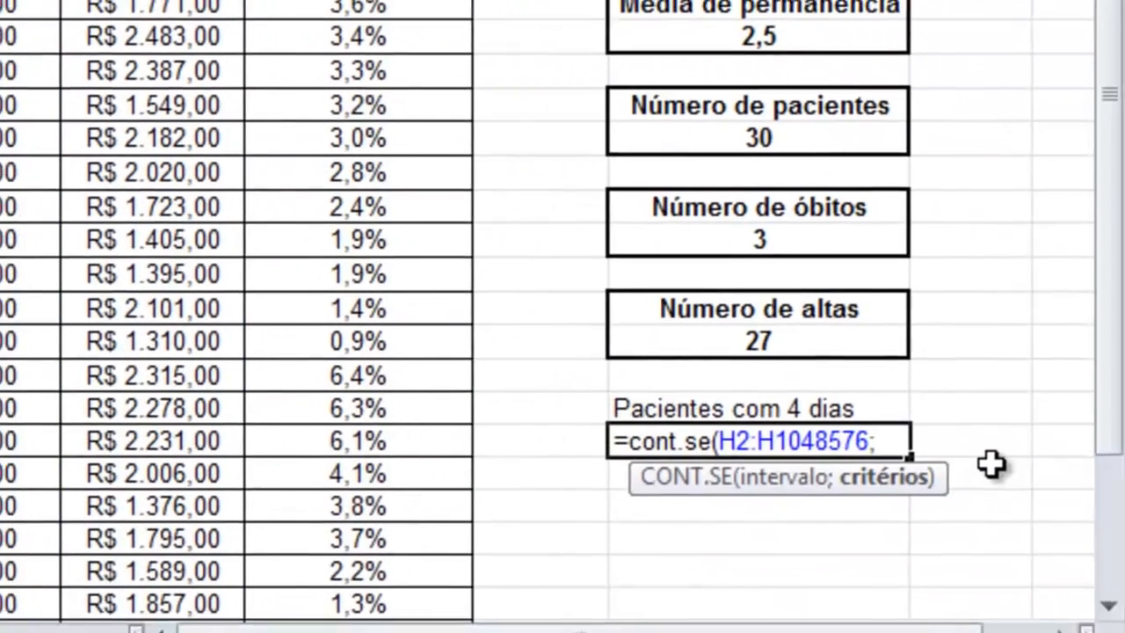
pyautogui.write('4')
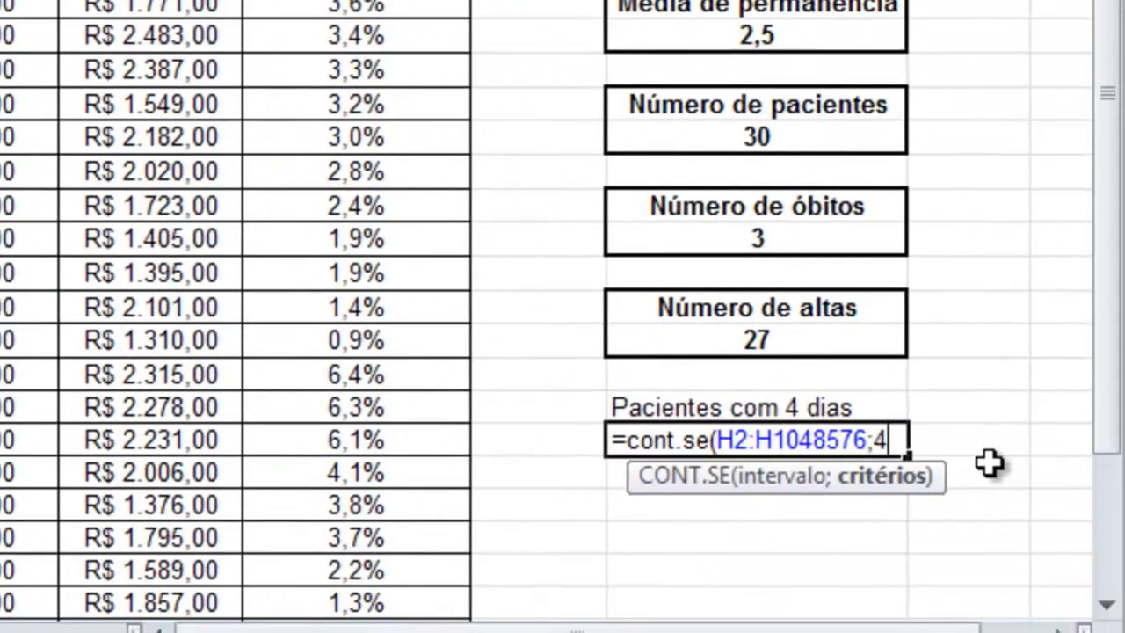
pyautogui.write(')')
pyautogui.press('Return')
pyautogui.click(882, 440)
pyautogui.doubleClick(882, 440)
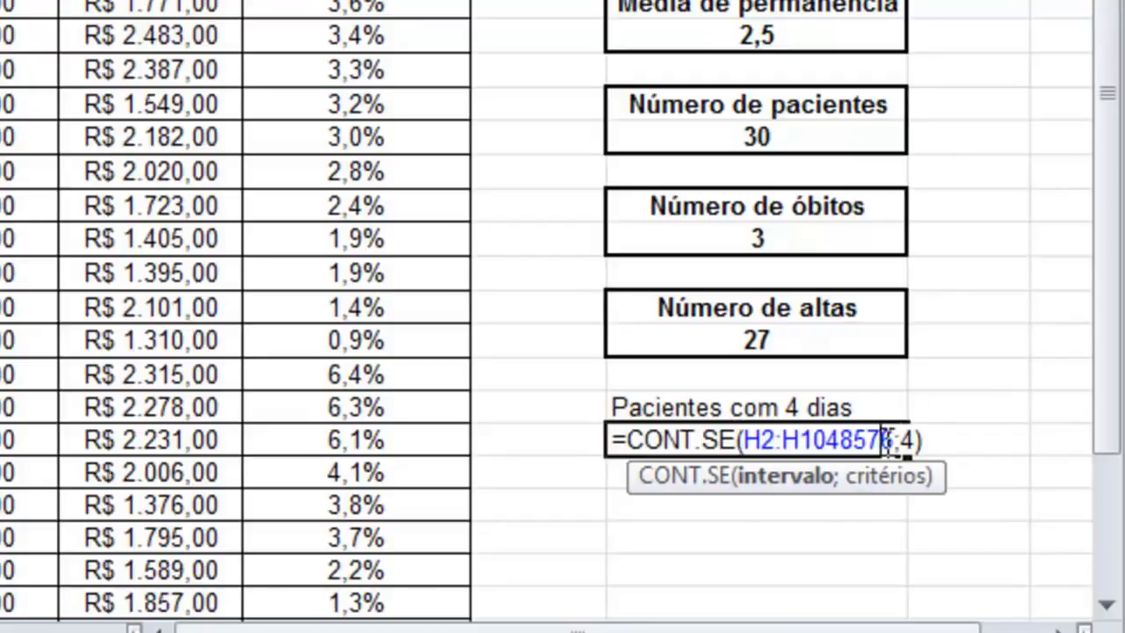
pyautogui.press('Return')
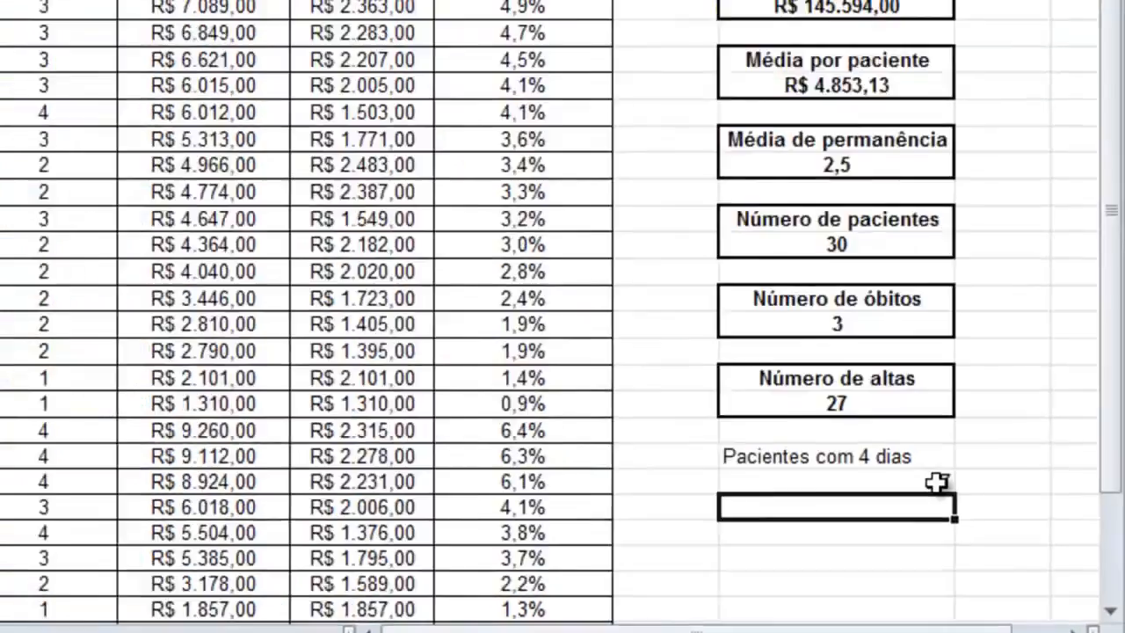
# Step: Make the Pacientes com 4 dias label and its count bold and centred, with a thick outline border
pyautogui.moveTo(824, 457); pyautogui.dragTo(878, 481)
pyautogui.click(255, 94)
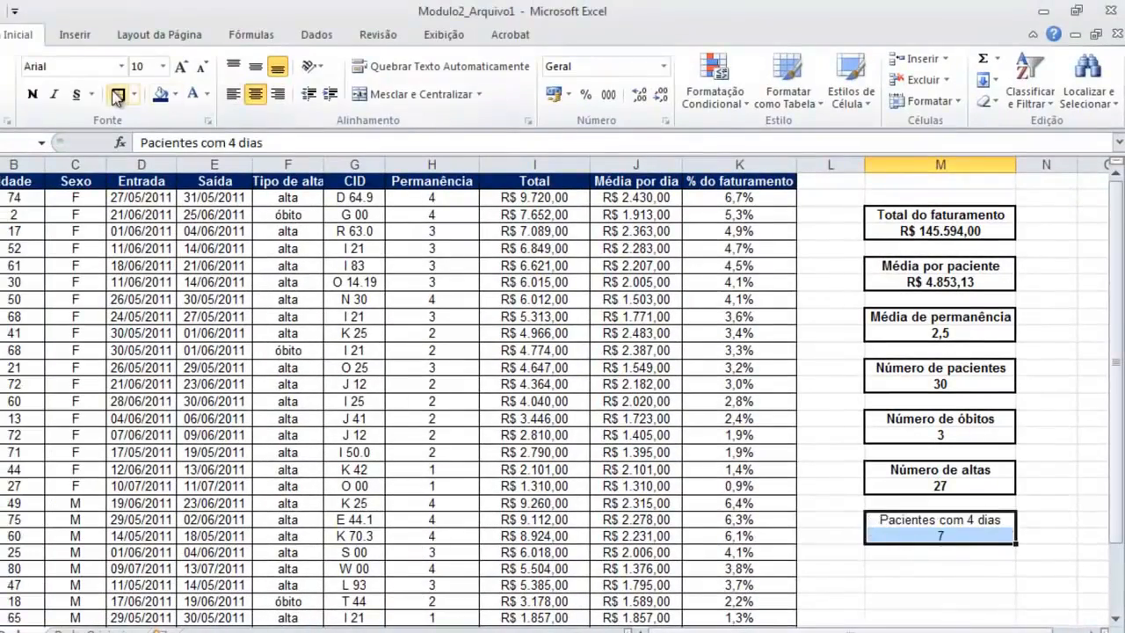
pyautogui.click(33, 94)
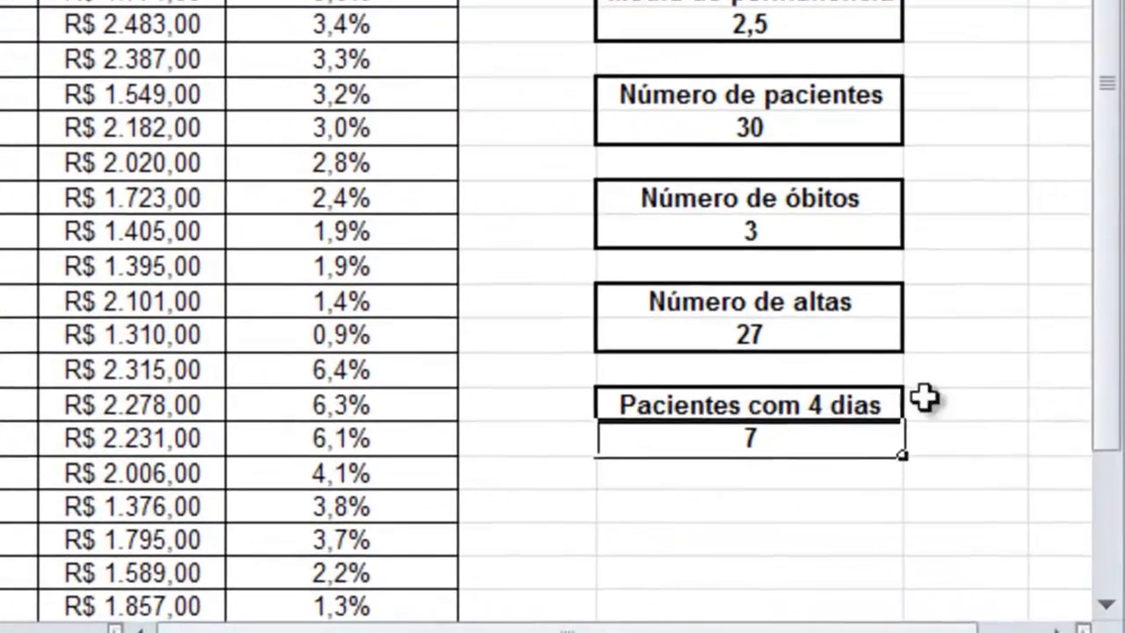
pyautogui.click(1042, 507)
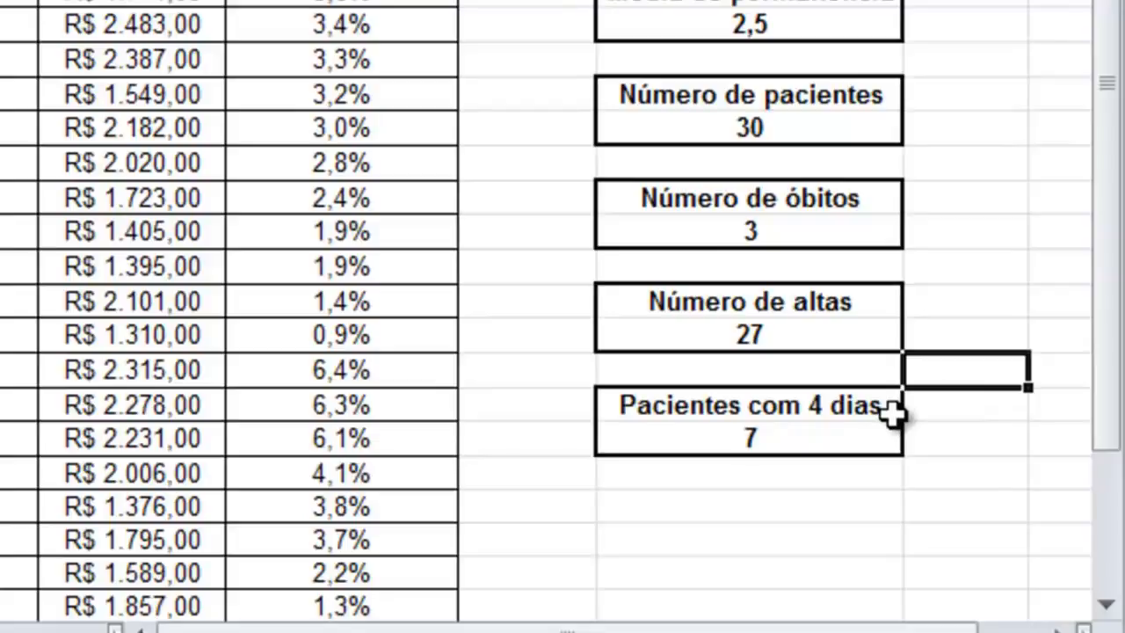
# Step: Enter =SOMASE(C:C;"F";I:I) in M25 to sum the Total column for female patients
pyautogui.scroll(-1, 894, 417)
pyautogui.scroll(-1, 879, 395)
pyautogui.click(808, 335)
pyautogui.write('=')
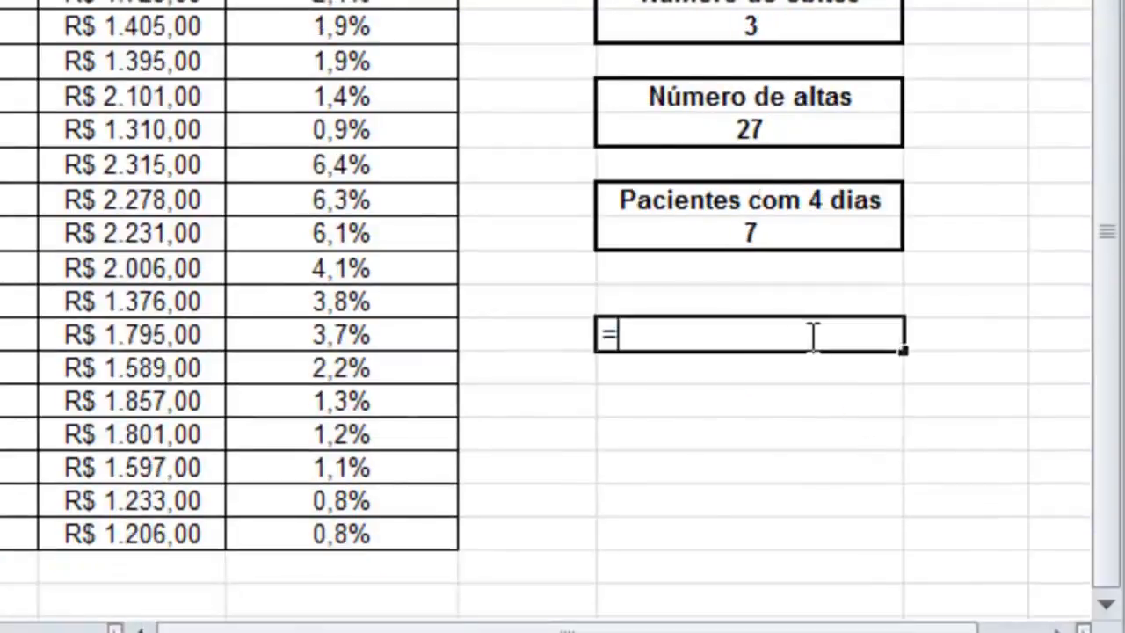
pyautogui.write('soma')
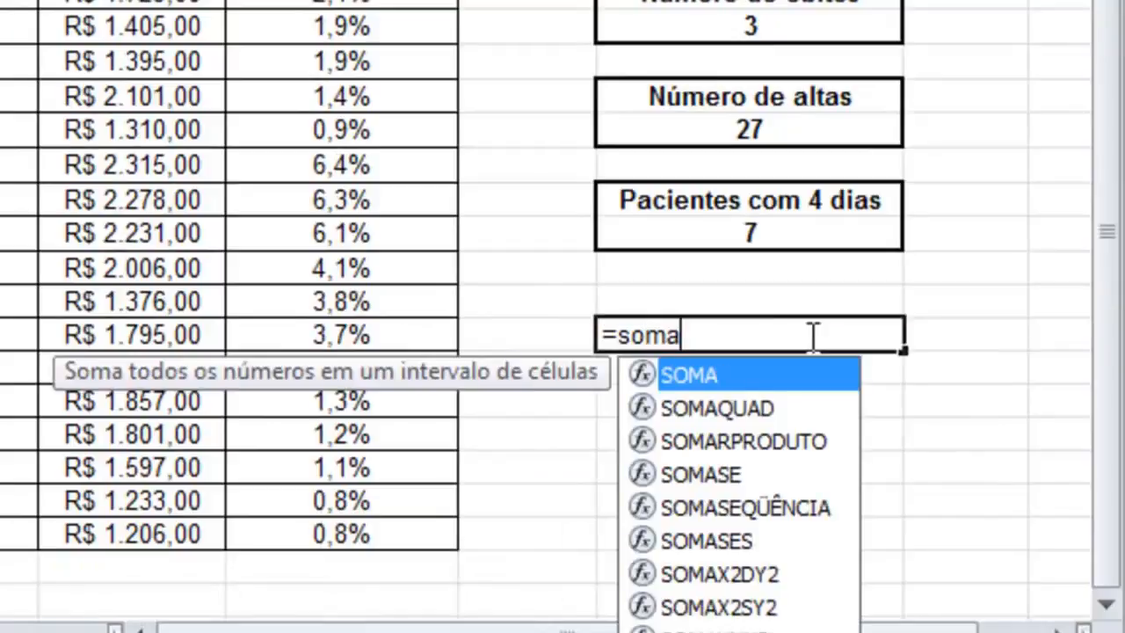
pyautogui.write('se')
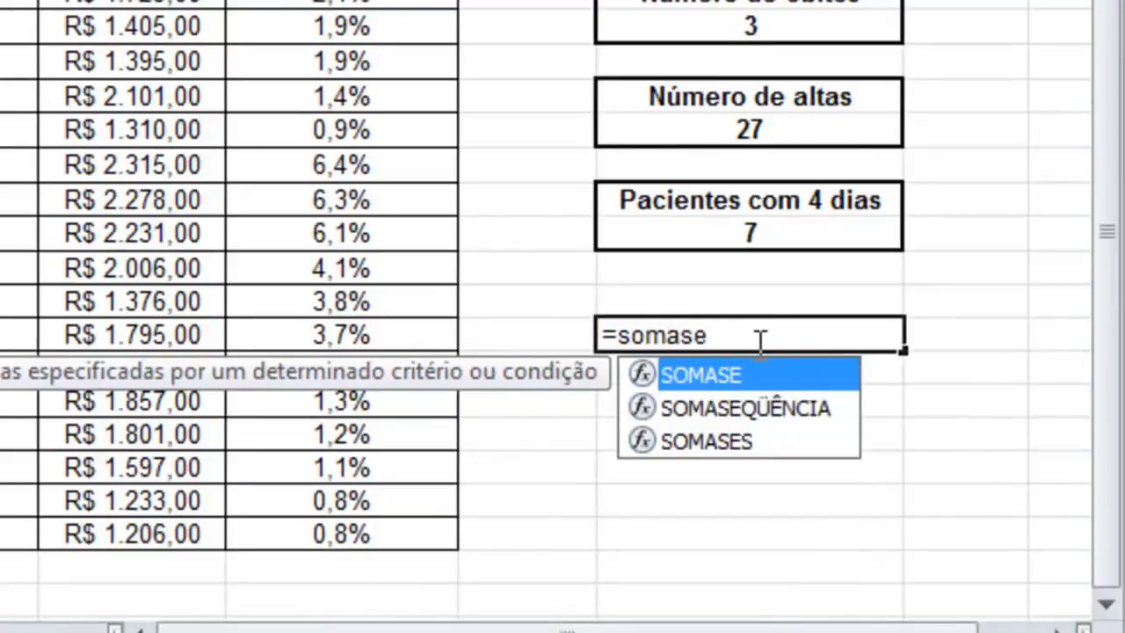
pyautogui.write('(')
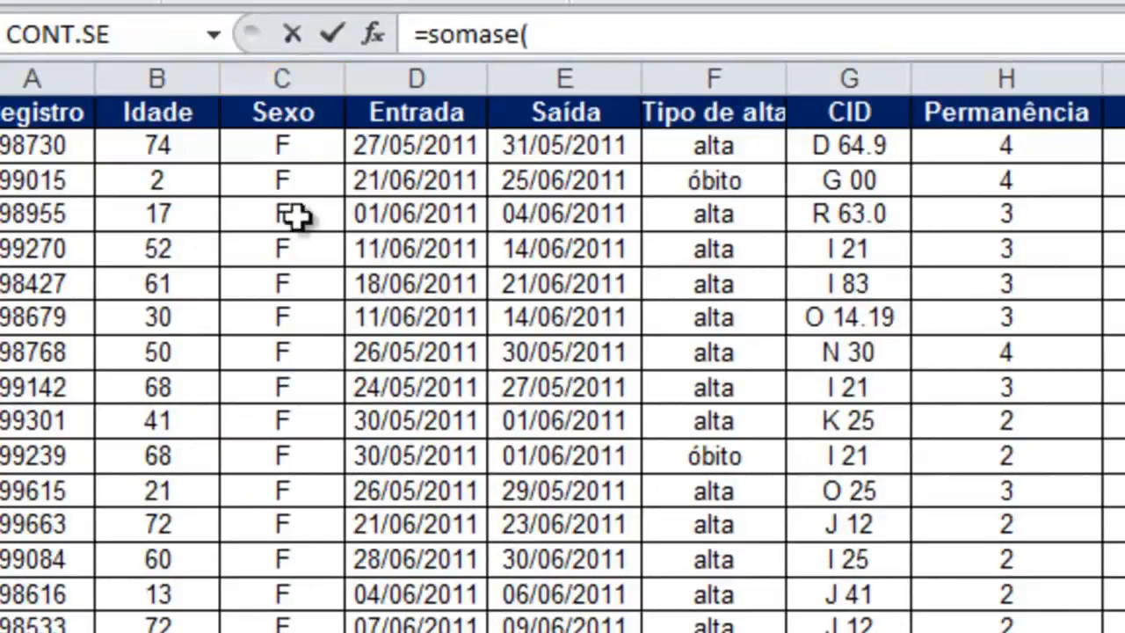
pyautogui.click(258, 72)
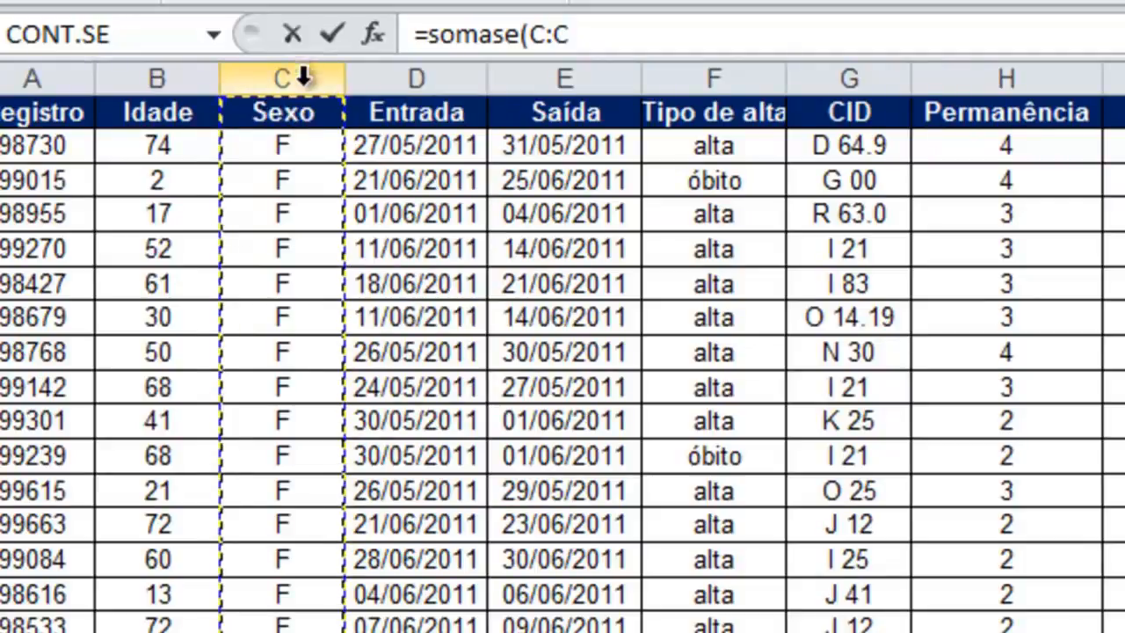
pyautogui.write(';')
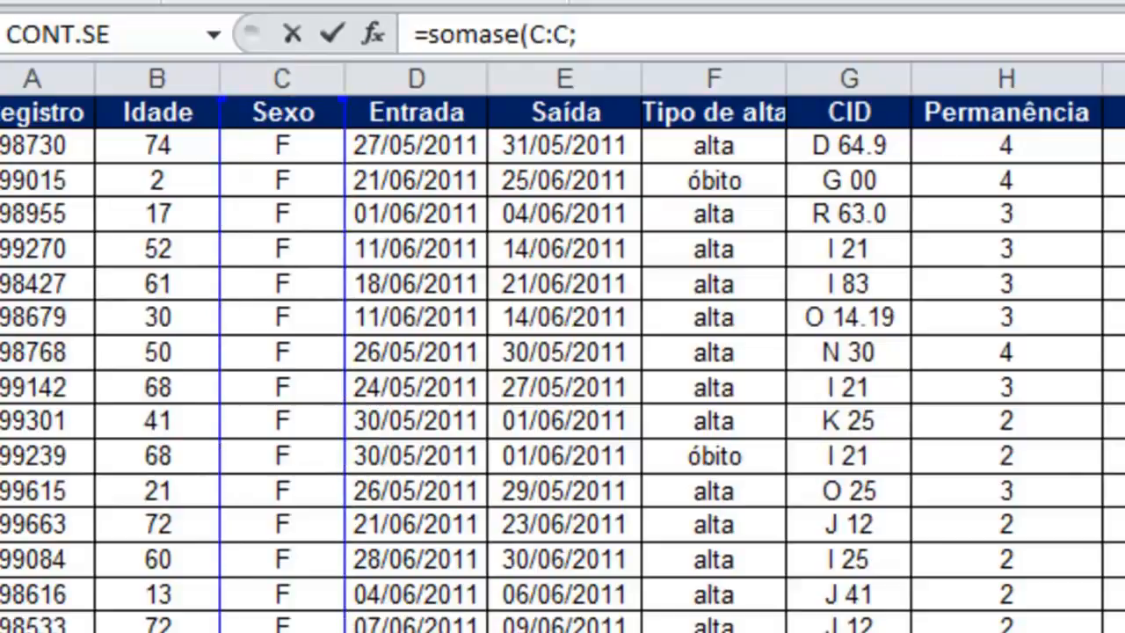
pyautogui.write('"F"')
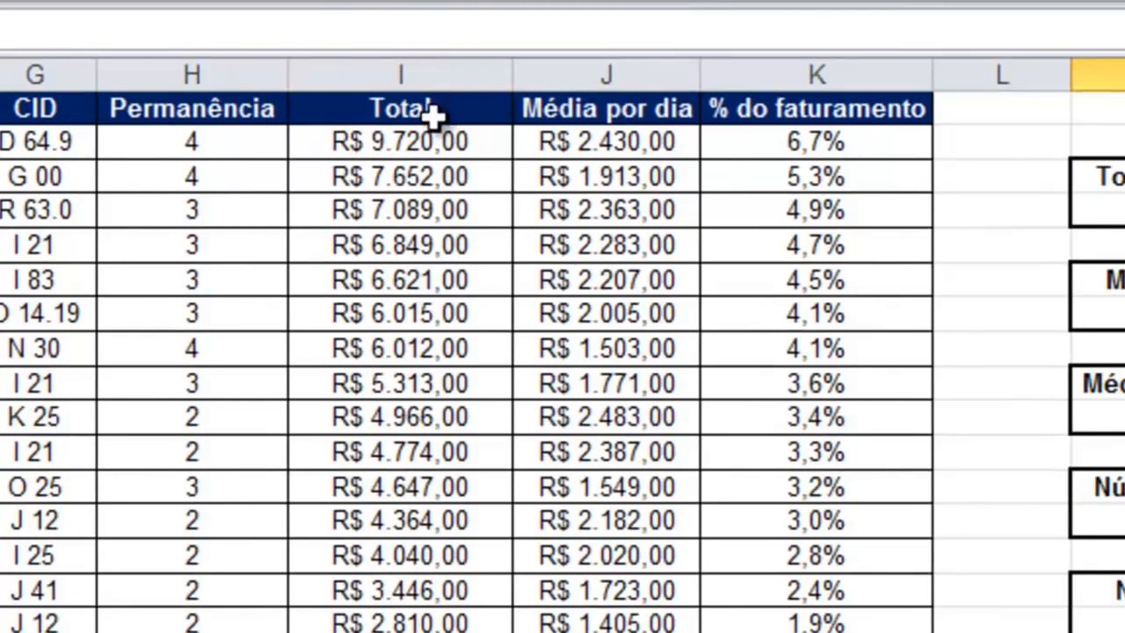
pyautogui.click(431, 70)
pyautogui.hotkey('ctrl', 'c')
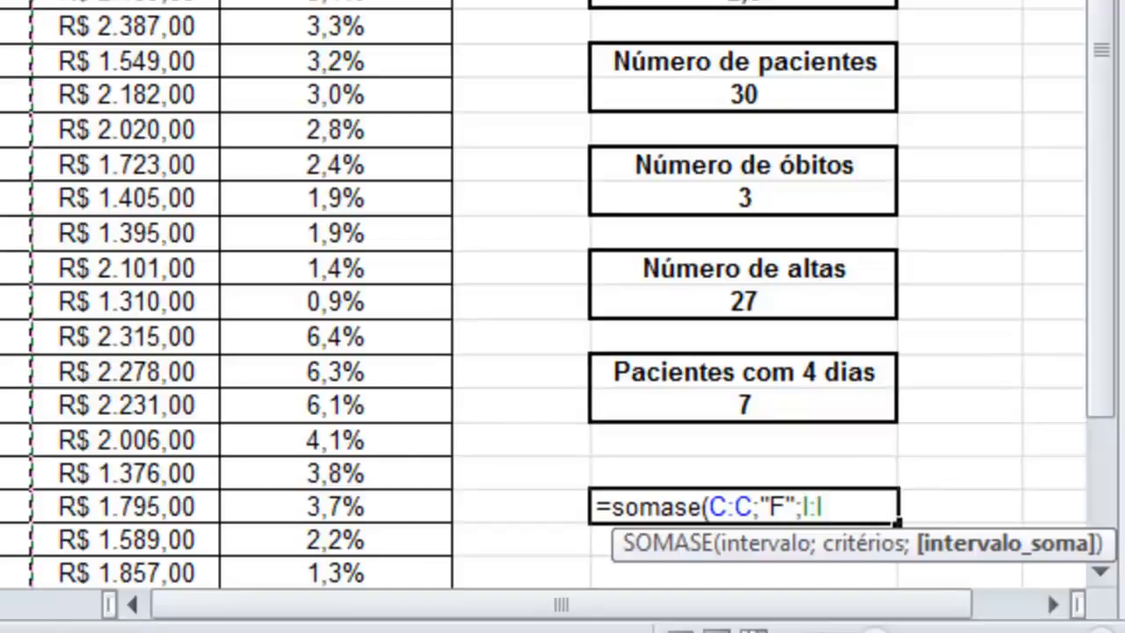
pyautogui.press('Return')
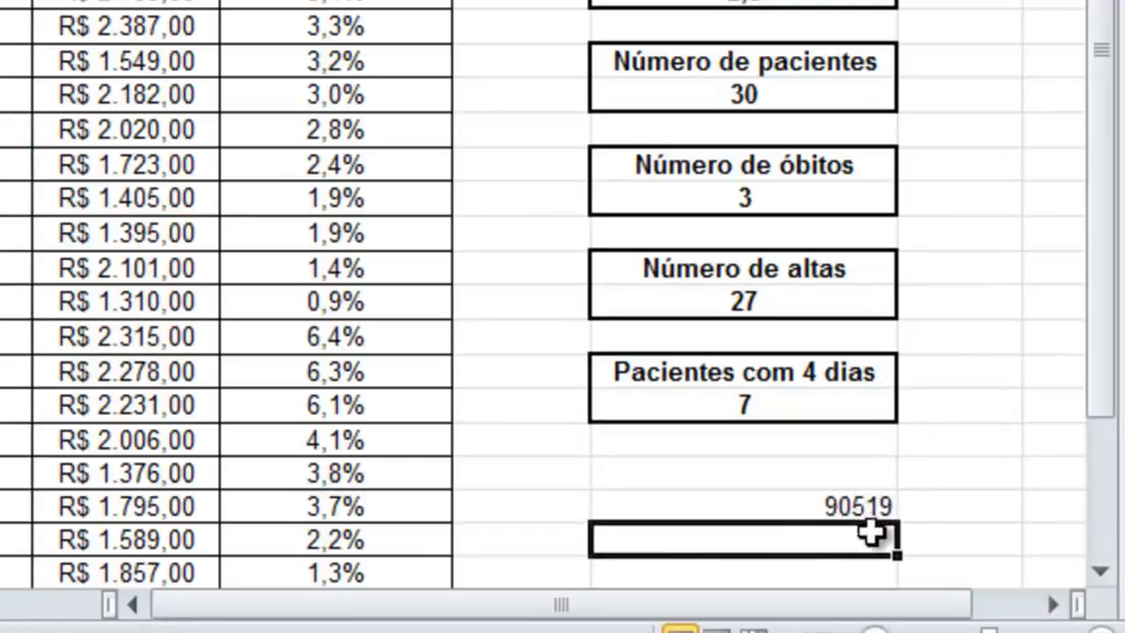
# Step: Format the SOMASE result in M25 with the Moeda number format
pyautogui.click(781, 516)
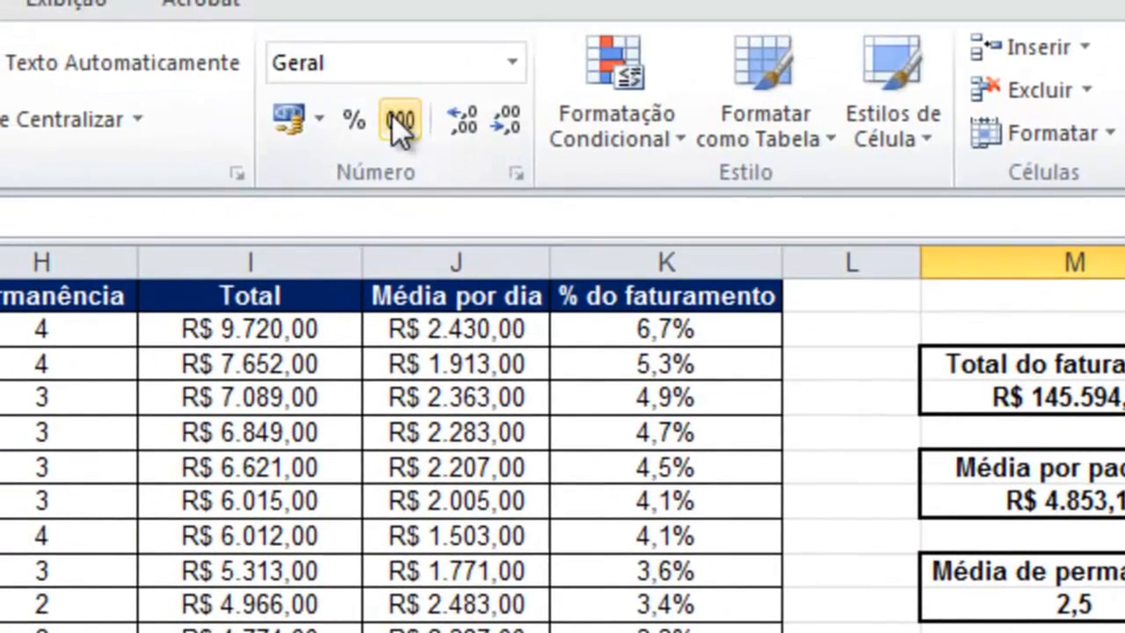
pyautogui.click(364, 59)
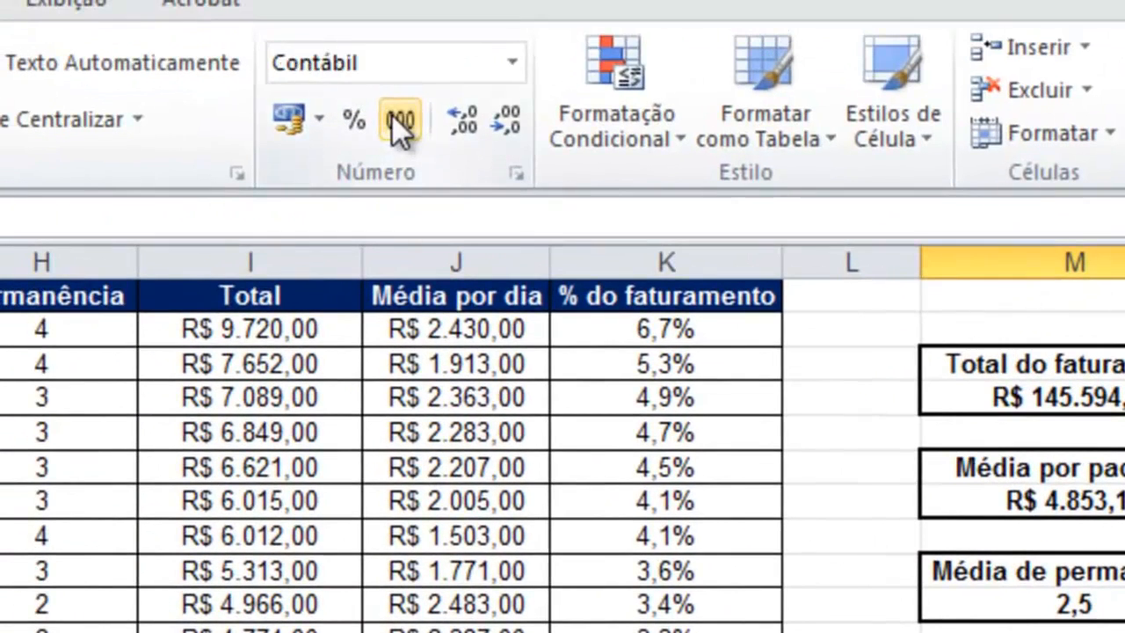
pyautogui.click(512, 68)
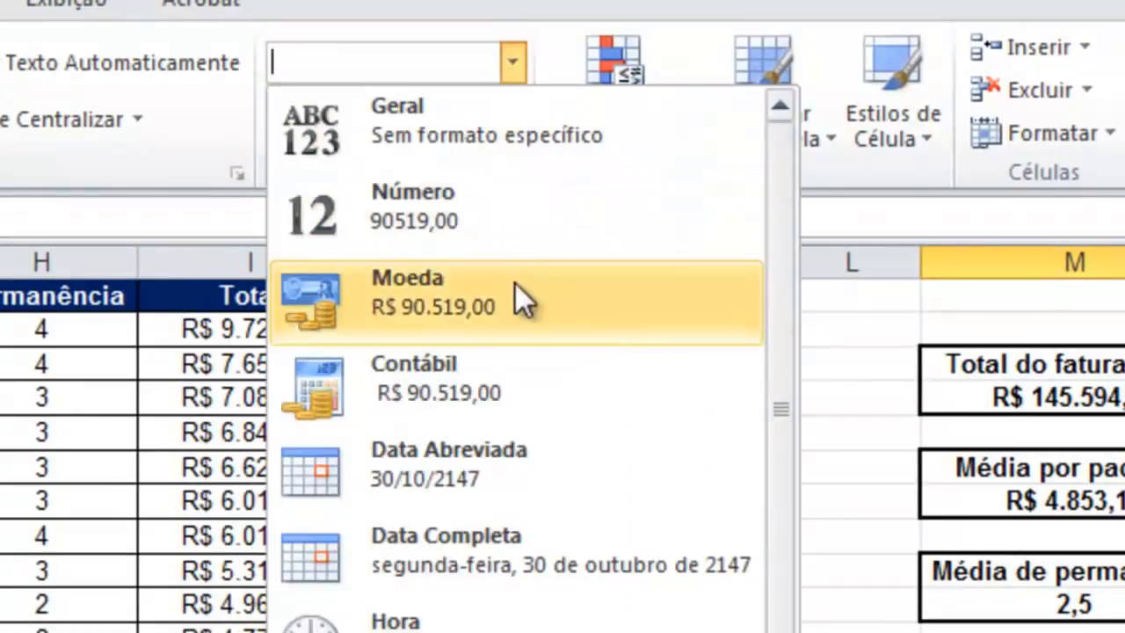
pyautogui.click(515, 286)
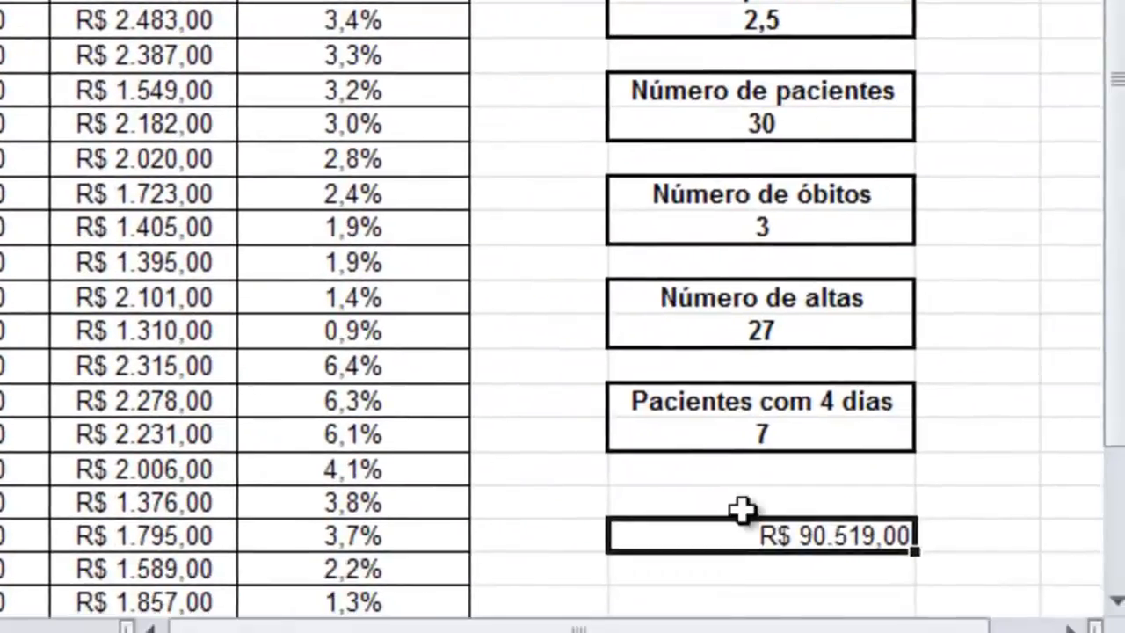
# Step: Enter the label "Faturamento com Feminino" in M24, directly above the SOMASE result
pyautogui.click(740, 497)
pyautogui.write('Fatur')
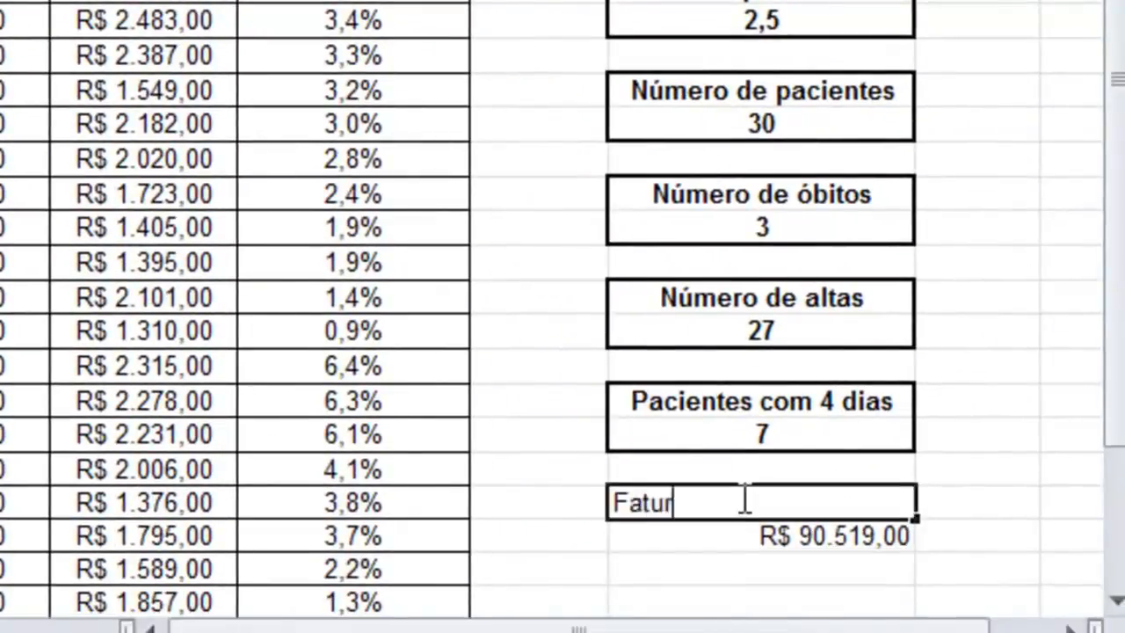
pyautogui.write('amento com ')
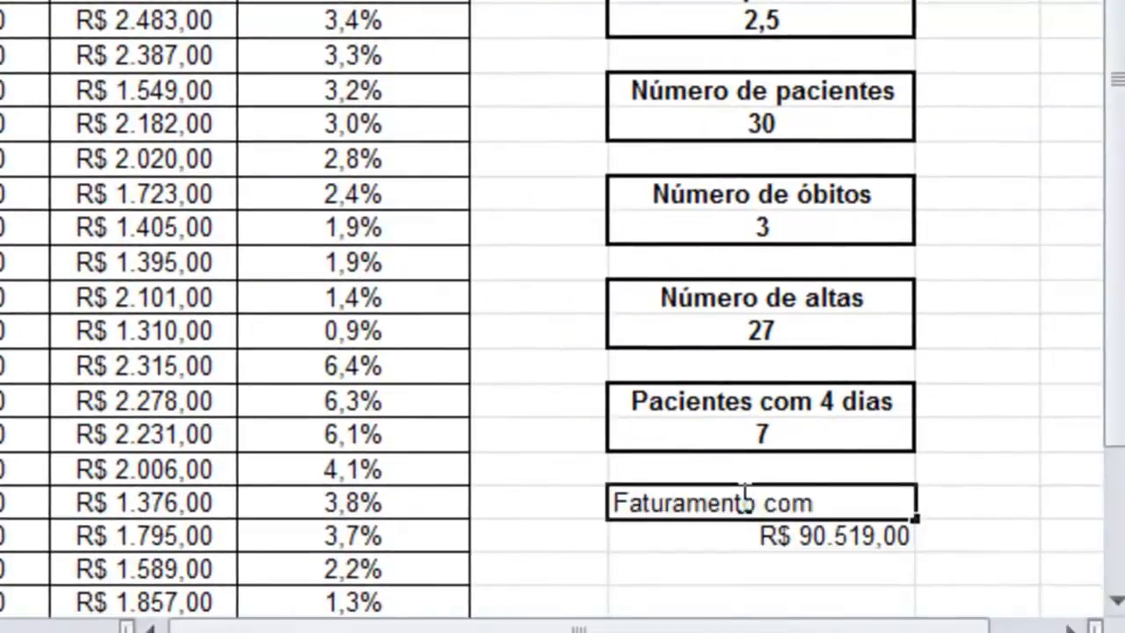
pyautogui.write('Feminino')
pyautogui.press('Return')
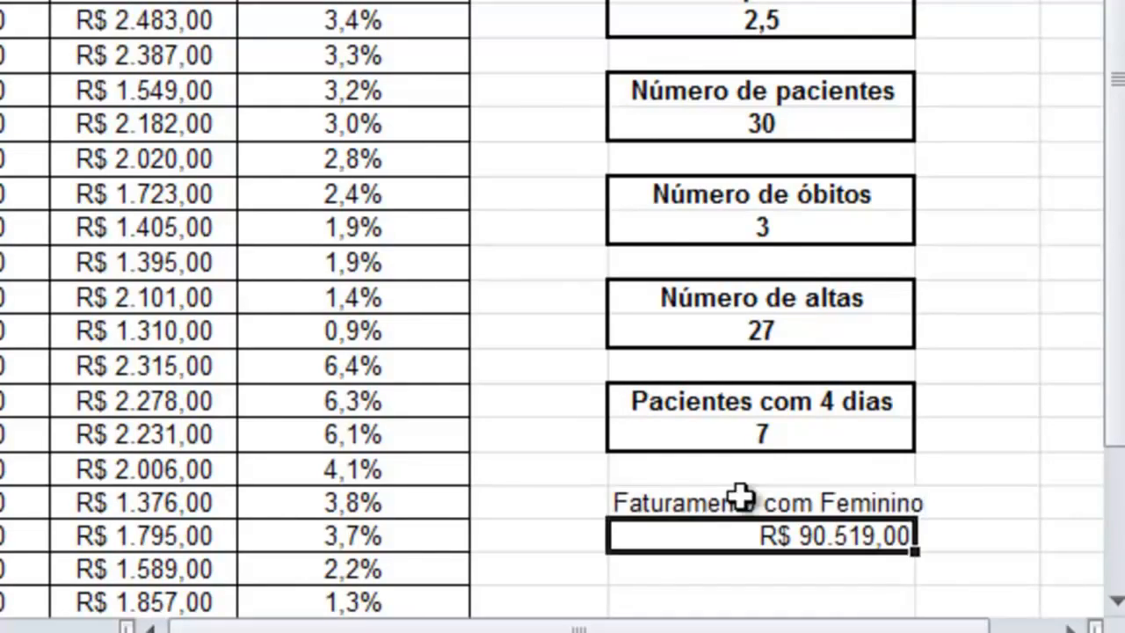
# Step: Make the Faturamento com Feminino label and its value bold and centred, with a thick outline border
pyautogui.moveTo(741, 498); pyautogui.dragTo(743, 535)
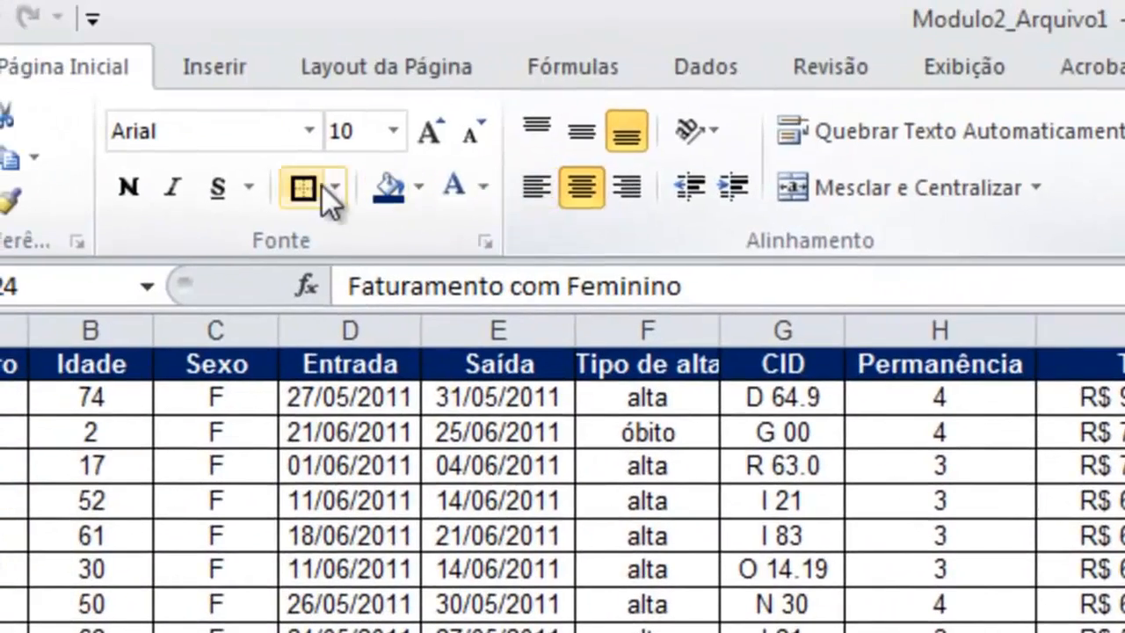
pyautogui.click(128, 186)
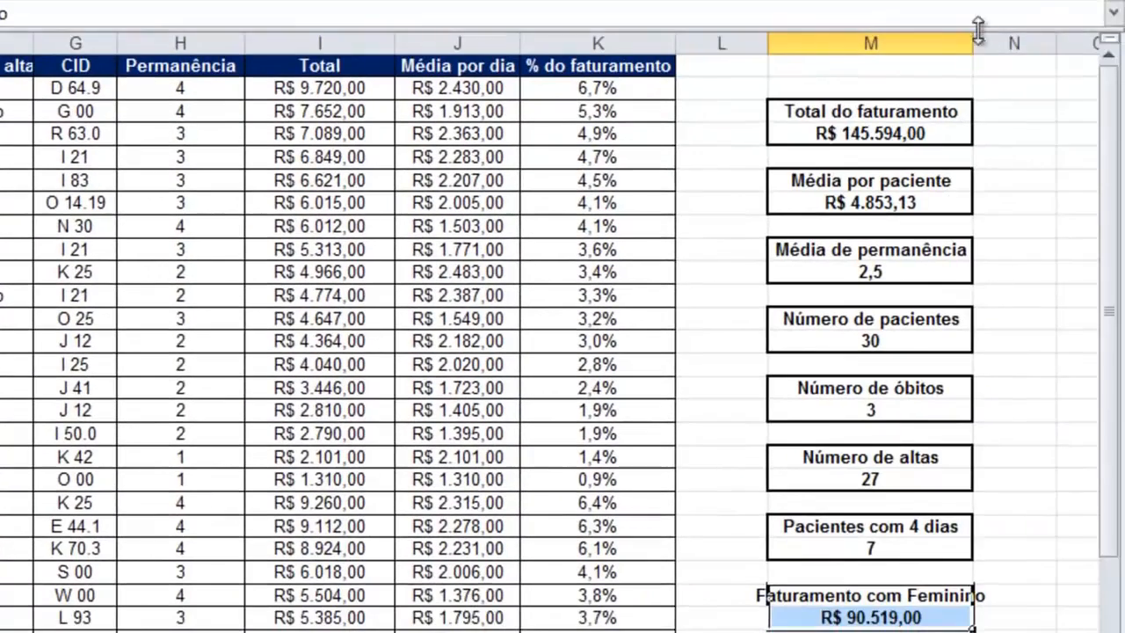
# Step: Auto-fit the width of column M so the bold Faturamento com Feminino label fits inside its cell
pyautogui.click(985, 41)
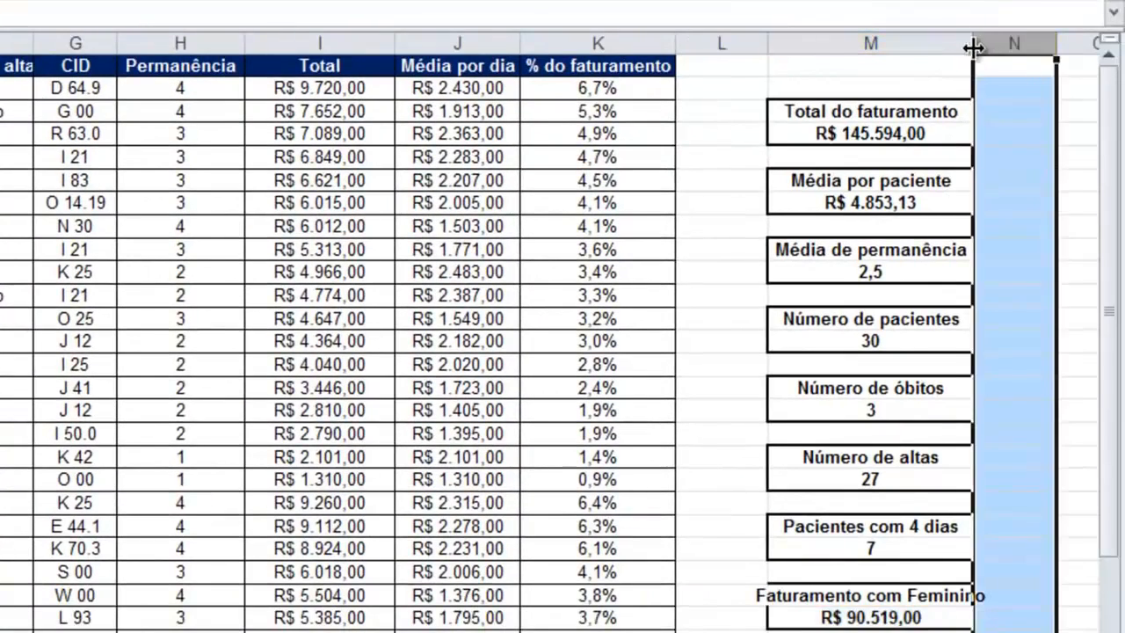
pyautogui.doubleClick(975, 44)
pyautogui.click(971, 617)
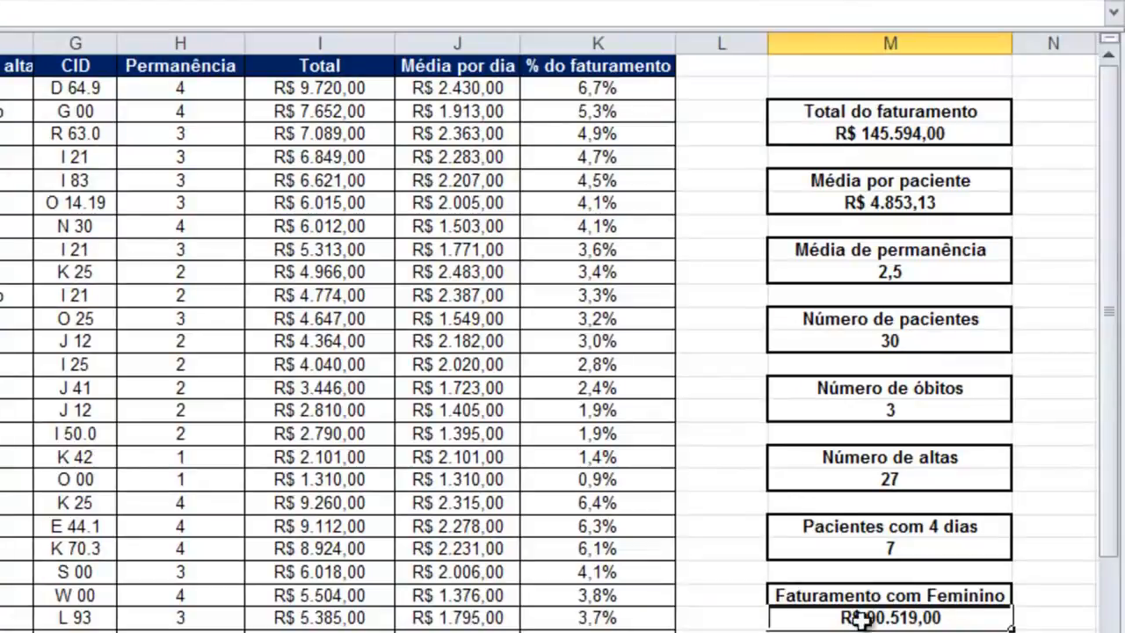
# Step: Enter the label "Faturamento com menores de 18" in M27 and auto-fit column M to it
pyautogui.scroll(-3, 861, 620)
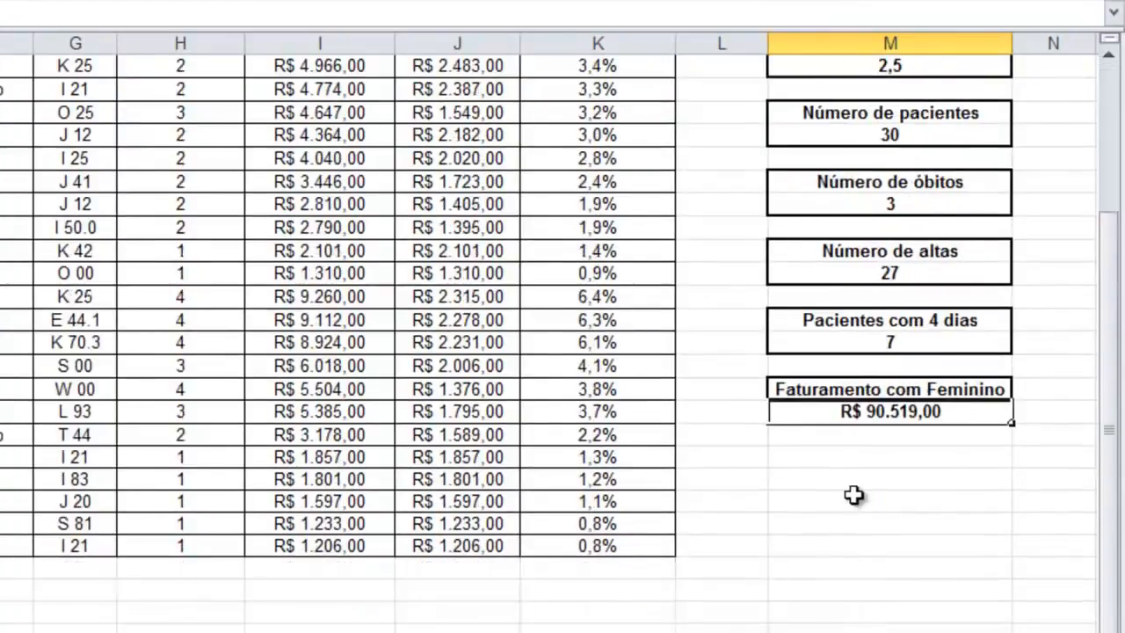
pyautogui.click(868, 456)
pyautogui.write('Fatu')
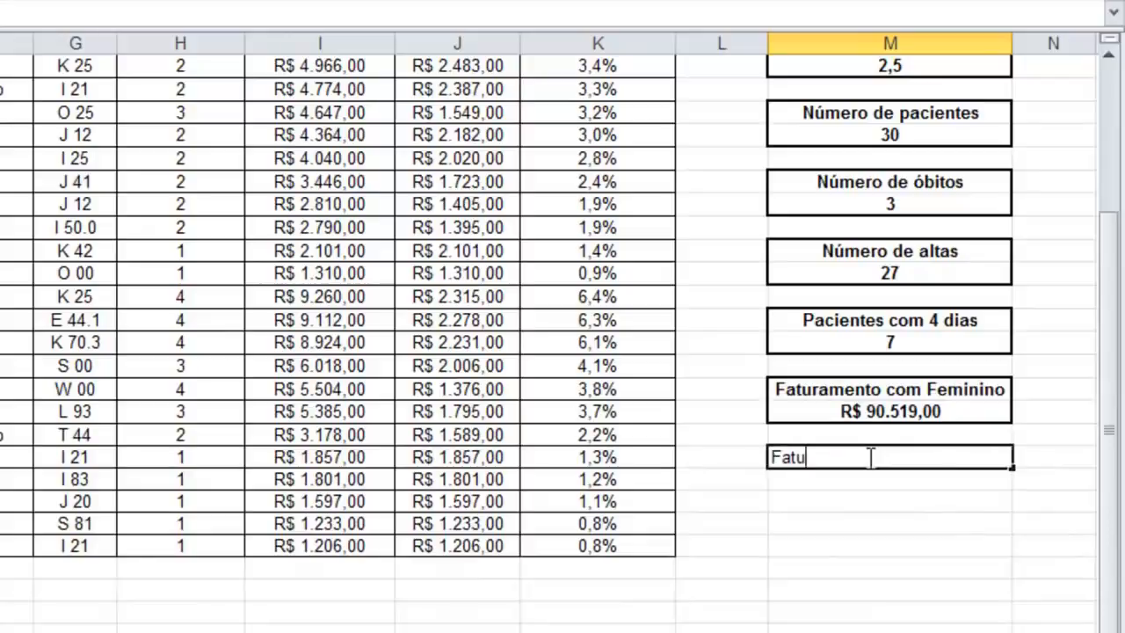
pyautogui.write('ramento com menores de 18')
pyautogui.press('Return')
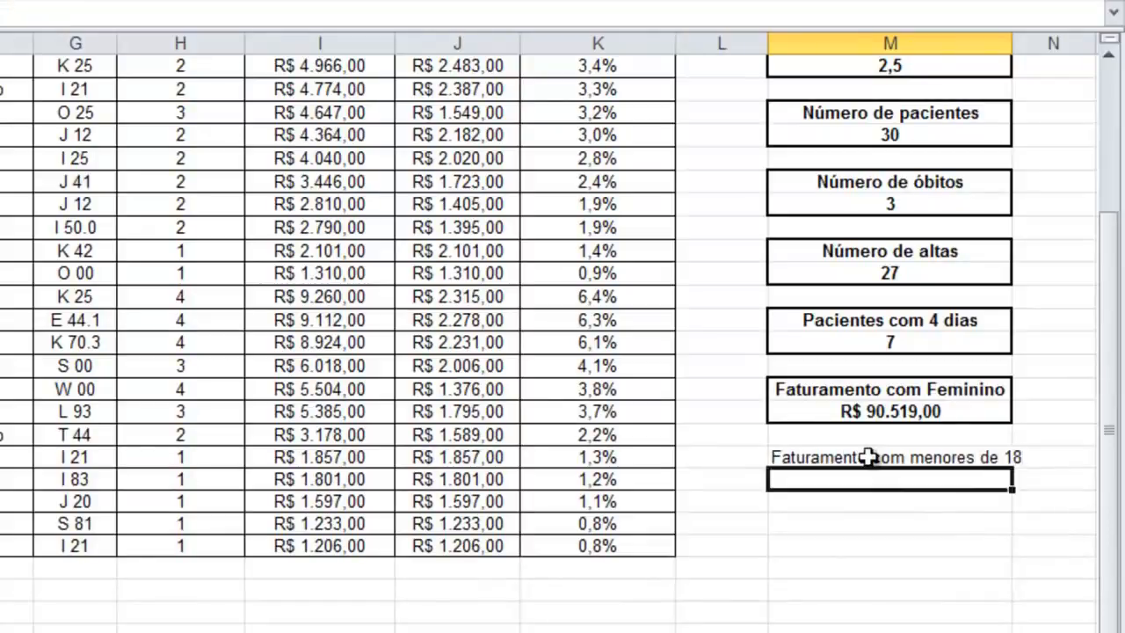
pyautogui.doubleClick(1013, 43)
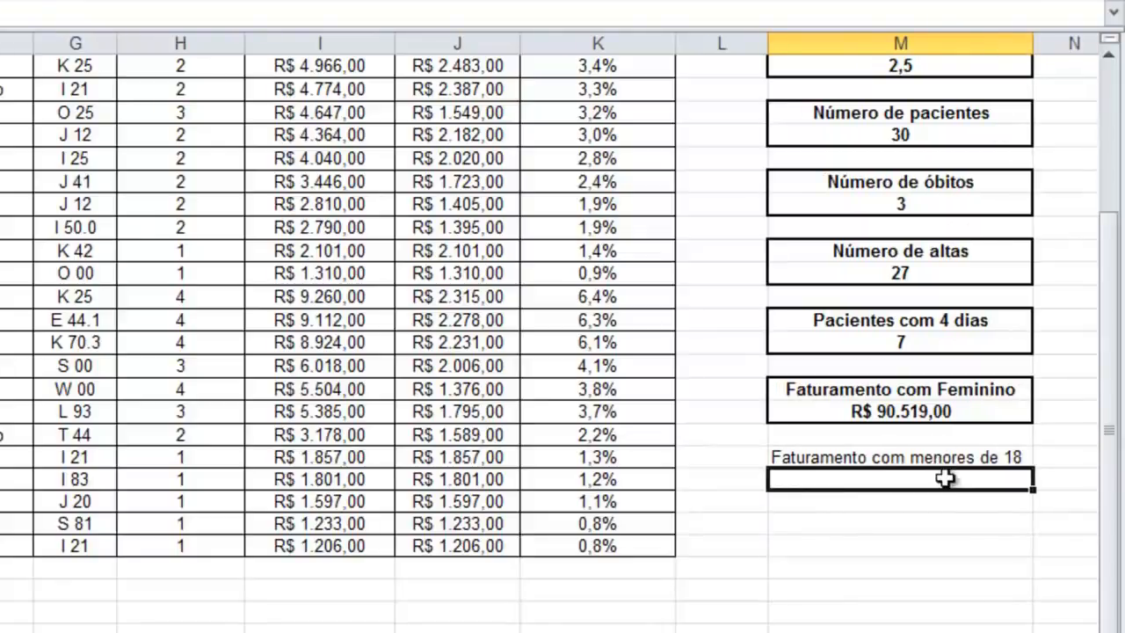
# Step: Enter =SOMASE(B:B;"<18";I:I) in M28 to sum the Total column for patients under 18
pyautogui.write('=som')
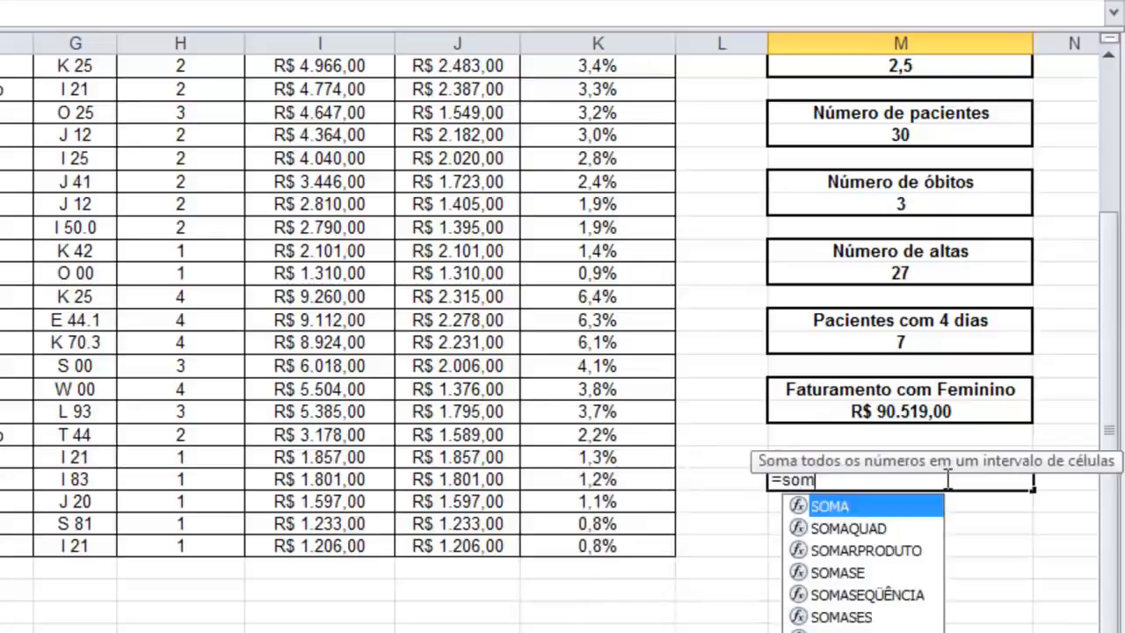
pyautogui.write('ase(')
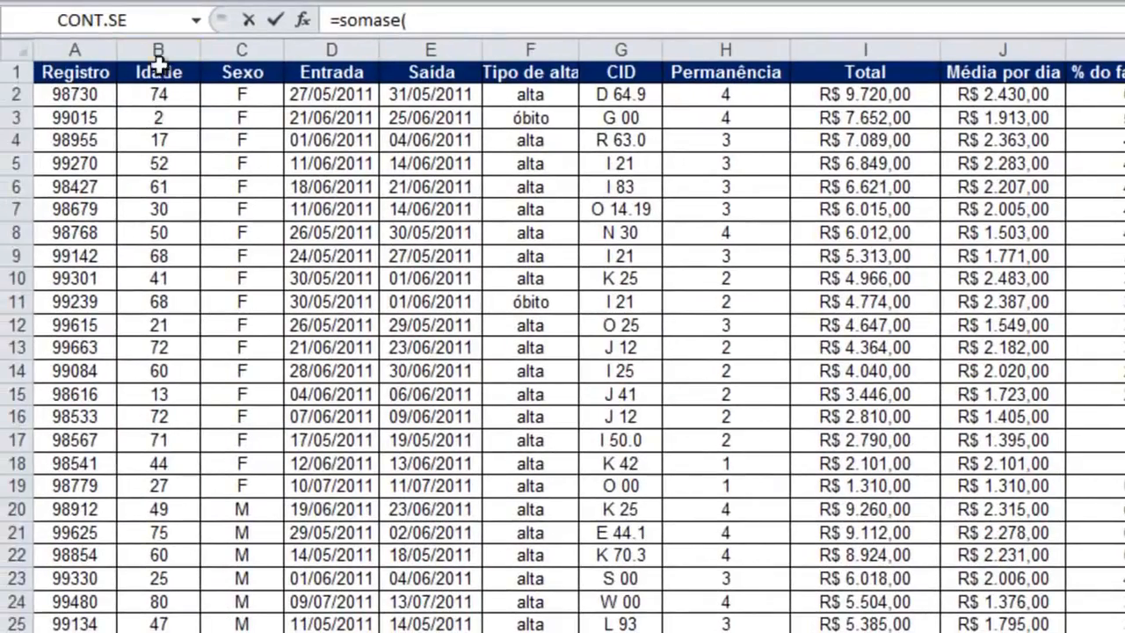
pyautogui.click(163, 50)
pyautogui.write(';')
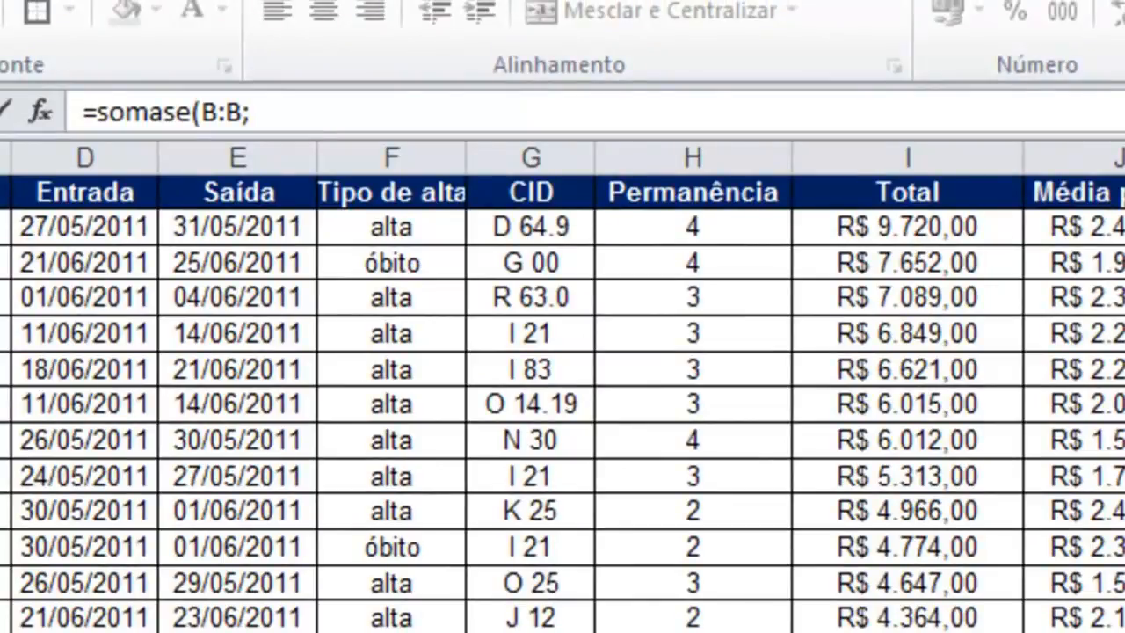
pyautogui.write('"')
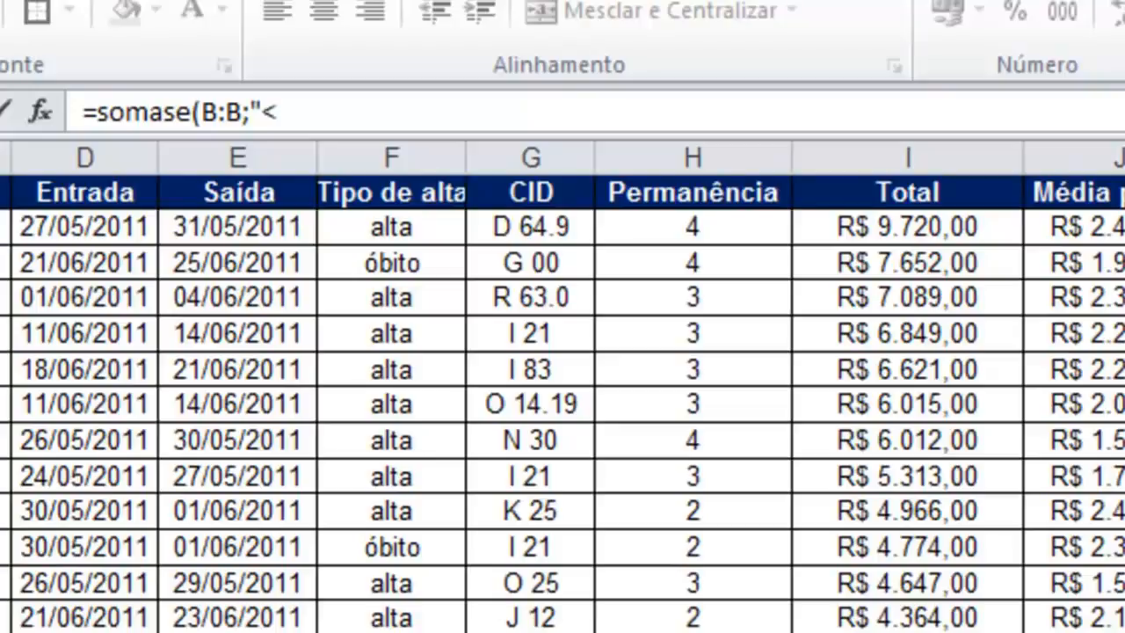
pyautogui.write('<18";')
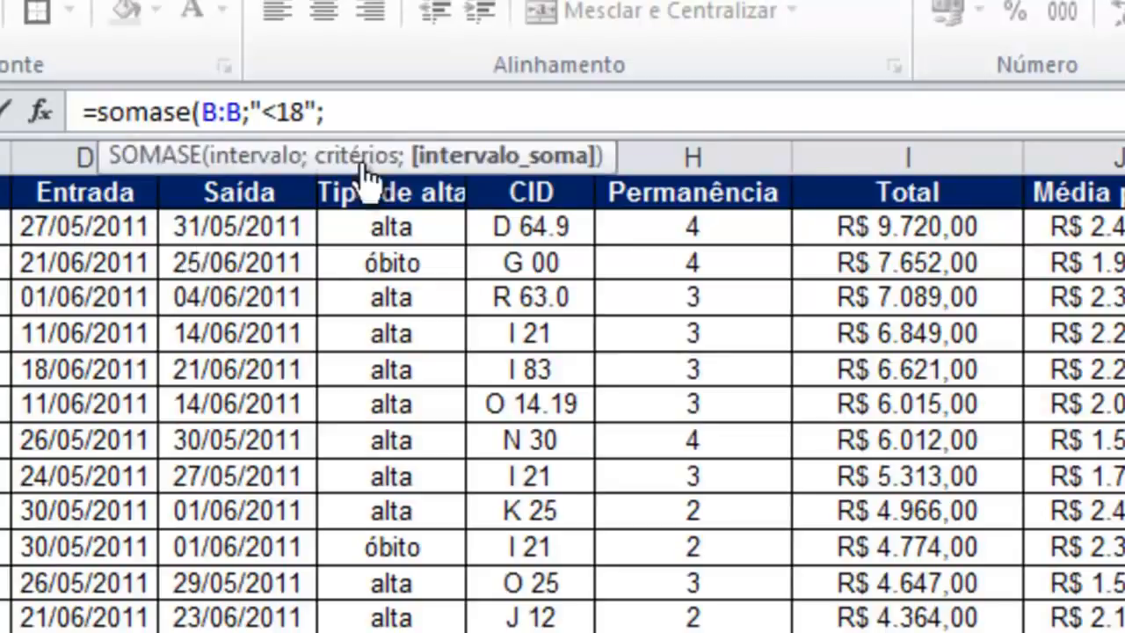
pyautogui.click(822, 152)
pyautogui.press('Return')
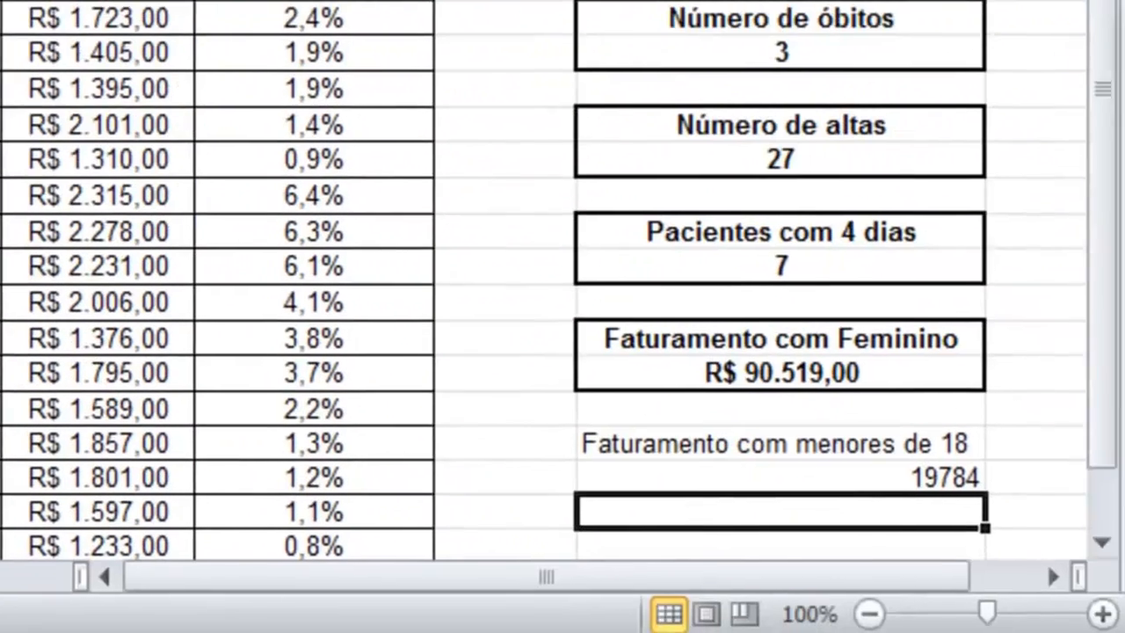
# Step: Format the under-18 billing result in M28 with the Moeda number format
pyautogui.click(789, 467)
pyautogui.scroll(-1, 789, 458)
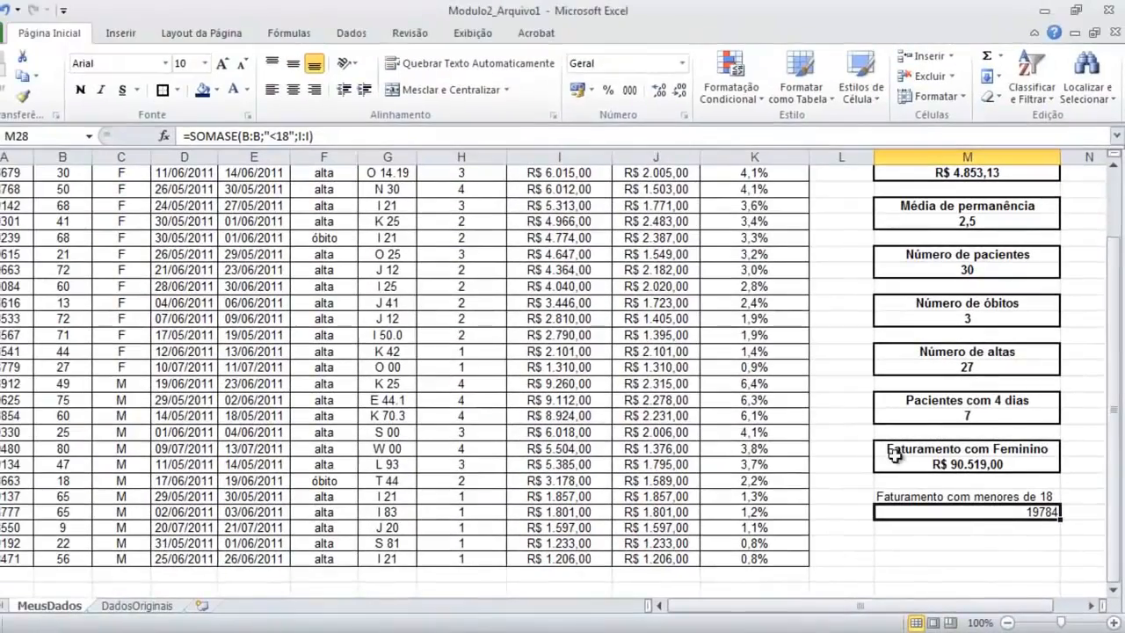
pyautogui.click(684, 64)
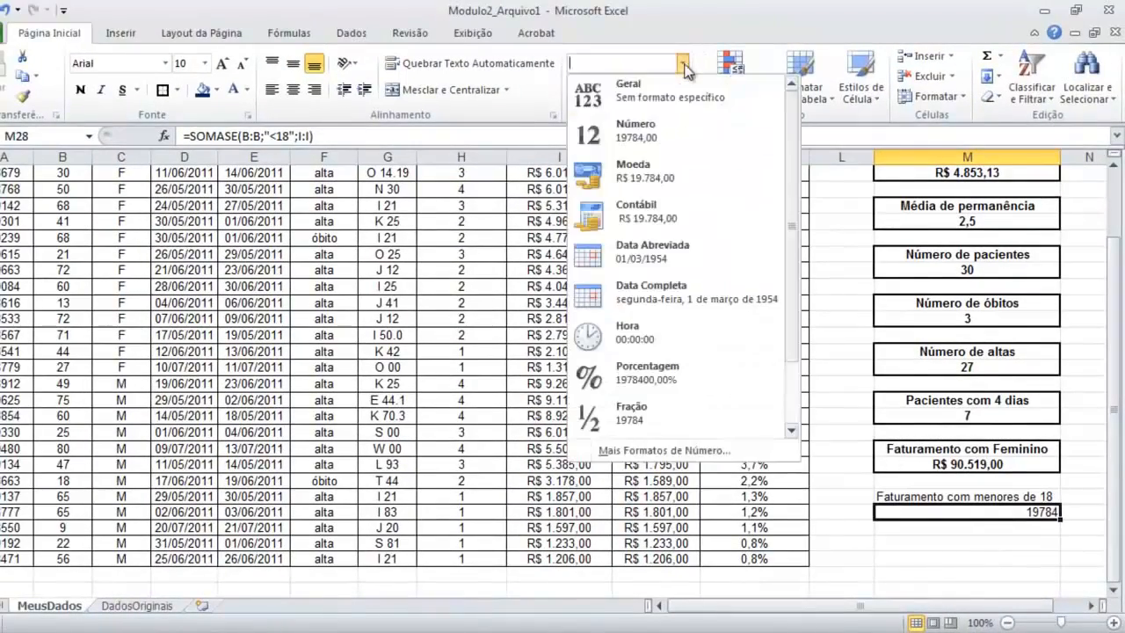
pyautogui.click(699, 174)
# Step: Centre and bold M27:M28, give the pair a thick outline border, and auto-fit column M to the label
pyautogui.moveTo(1039, 497); pyautogui.dragTo(1041, 512)
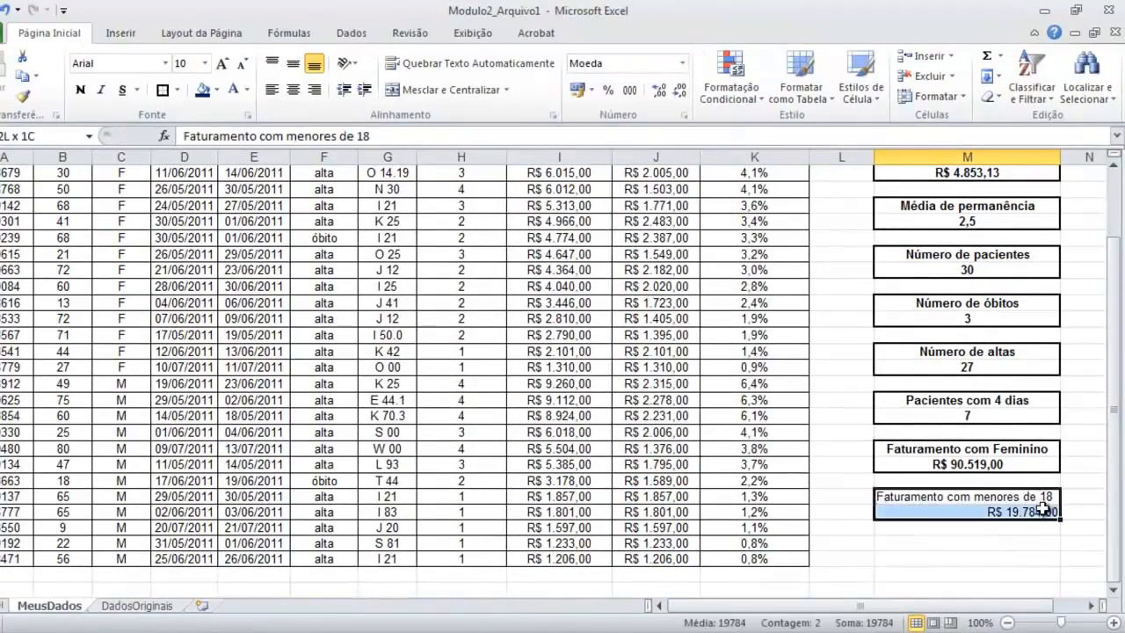
pyautogui.click(293, 91)
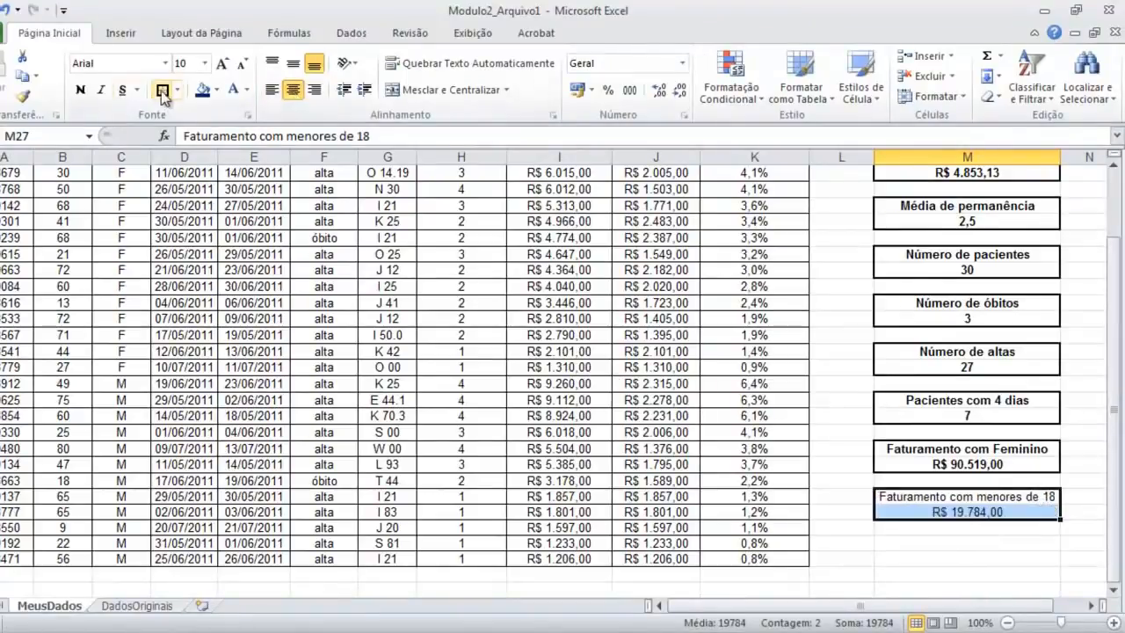
pyautogui.click(80, 90)
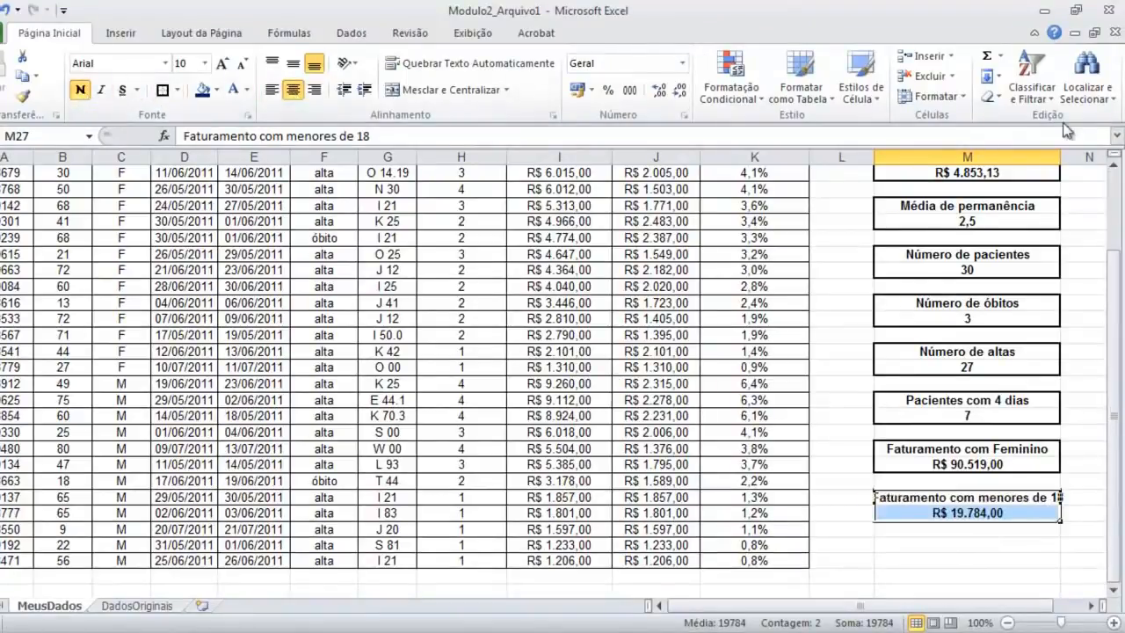
pyautogui.doubleClick(1061, 156)
pyautogui.scroll(2, 969, 310)
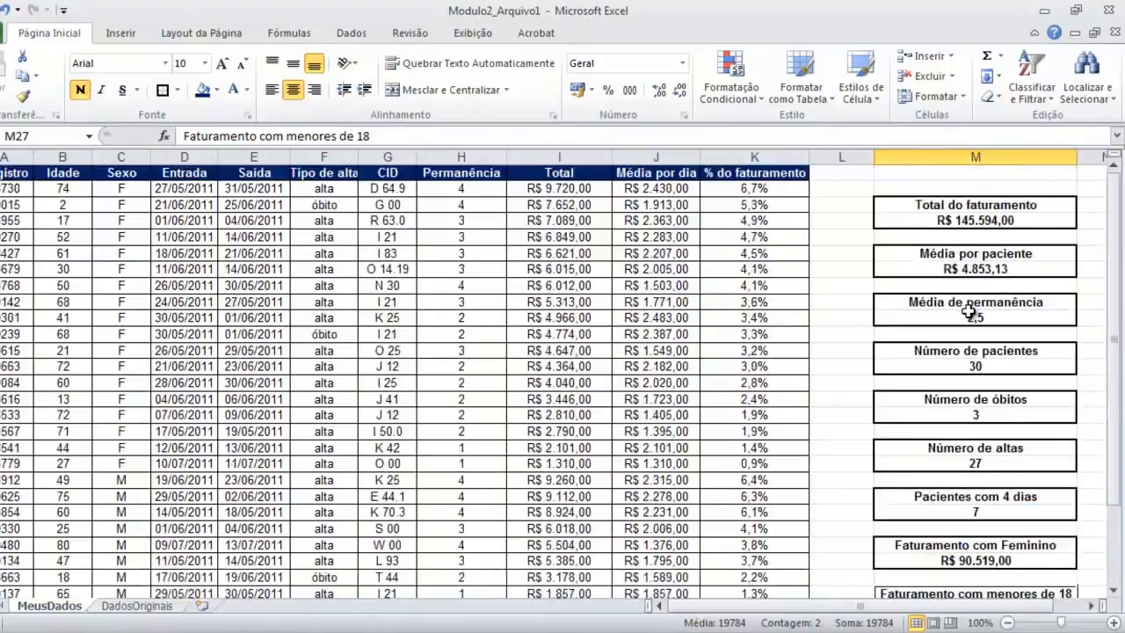